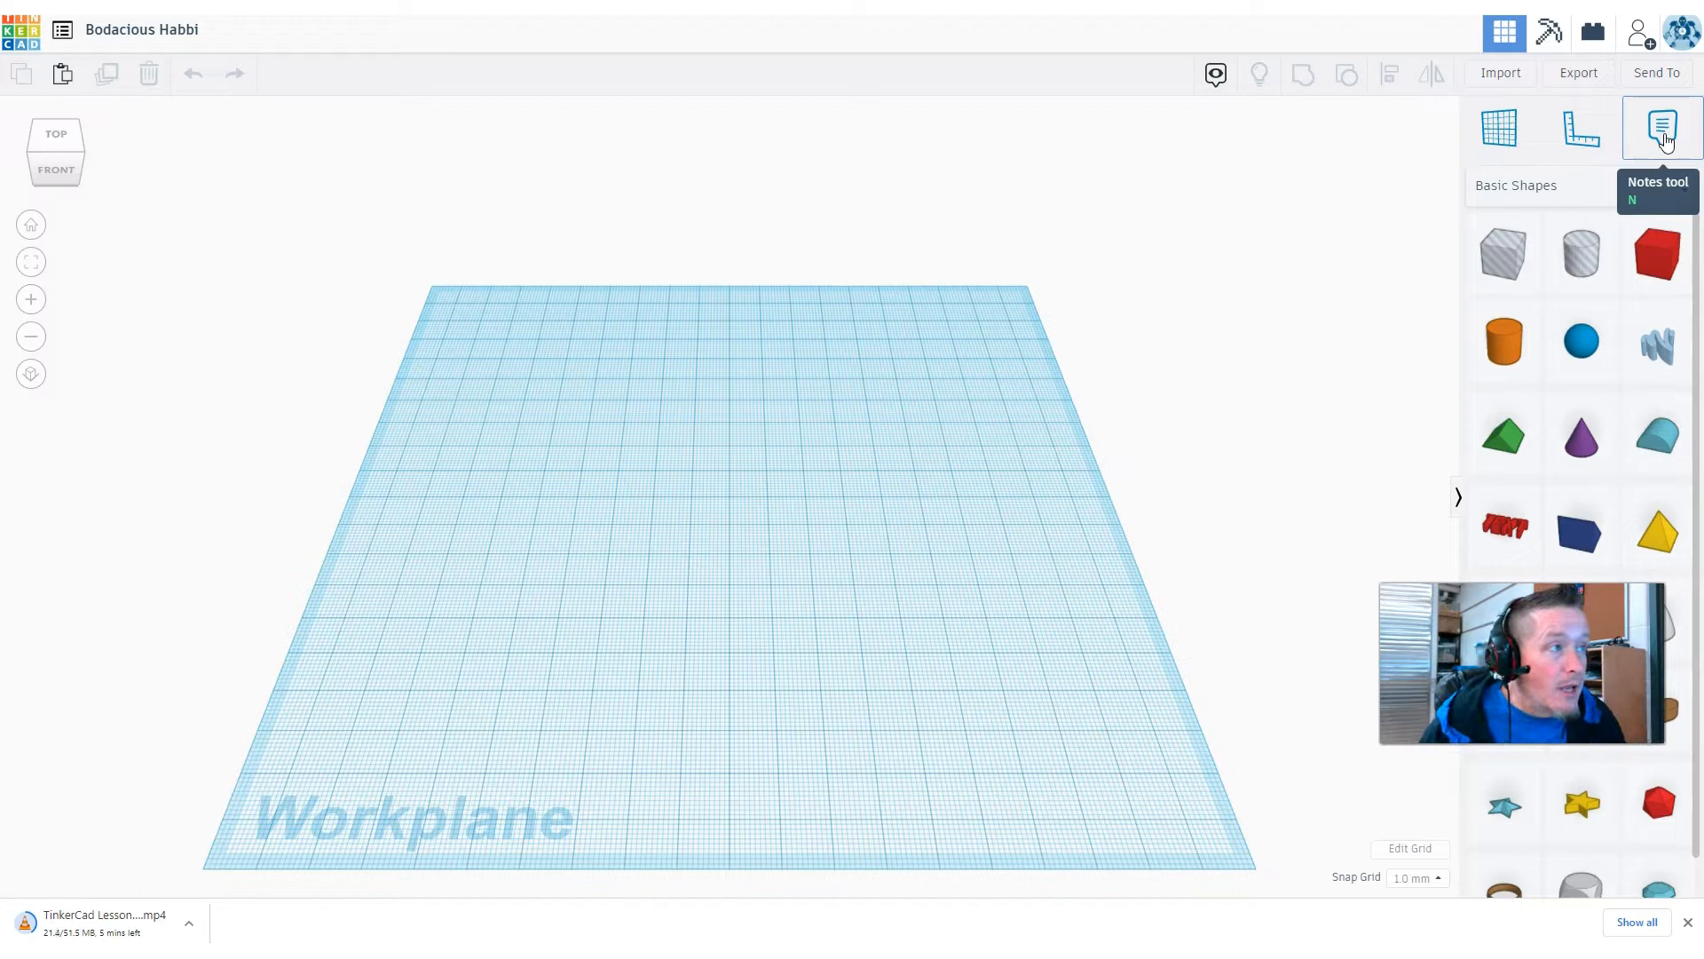
Add a note reading "Scale 1 inch = 1 mm" beside the workplane, collapse it and move it level with the workplane's rear edge
{"action": "left_click", "coordinate": [1665, 139]}
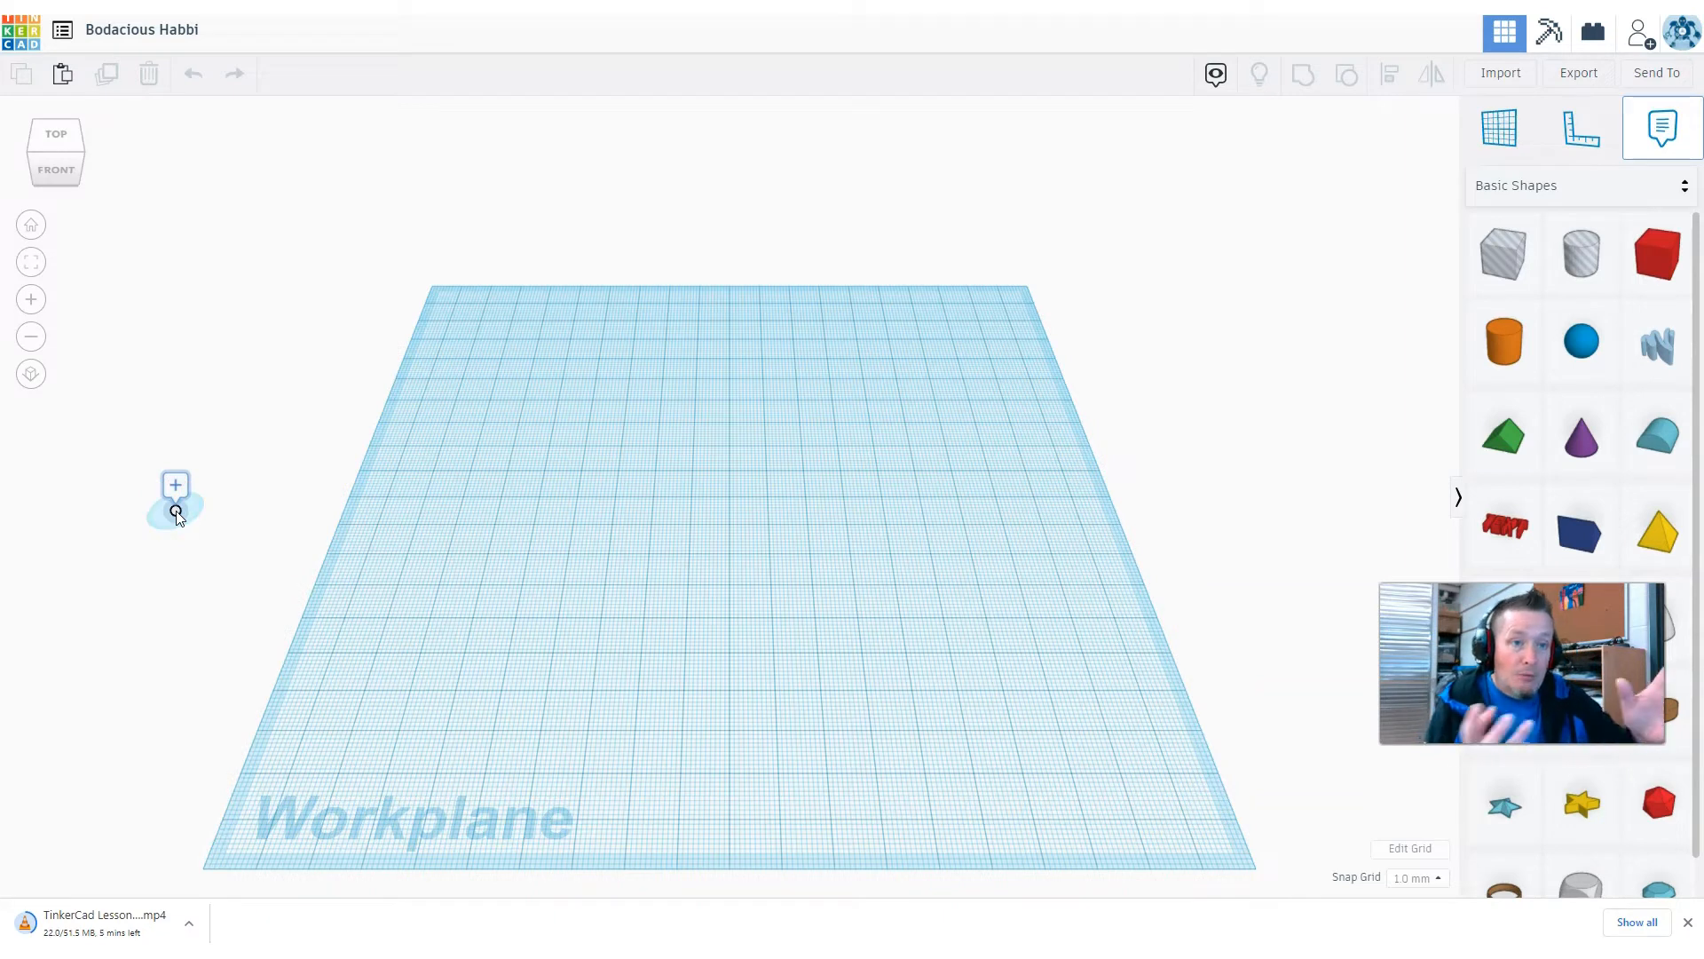
{"action": "left_click", "coordinate": [175, 512]}
{"action": "left_click", "coordinate": [138, 488]}
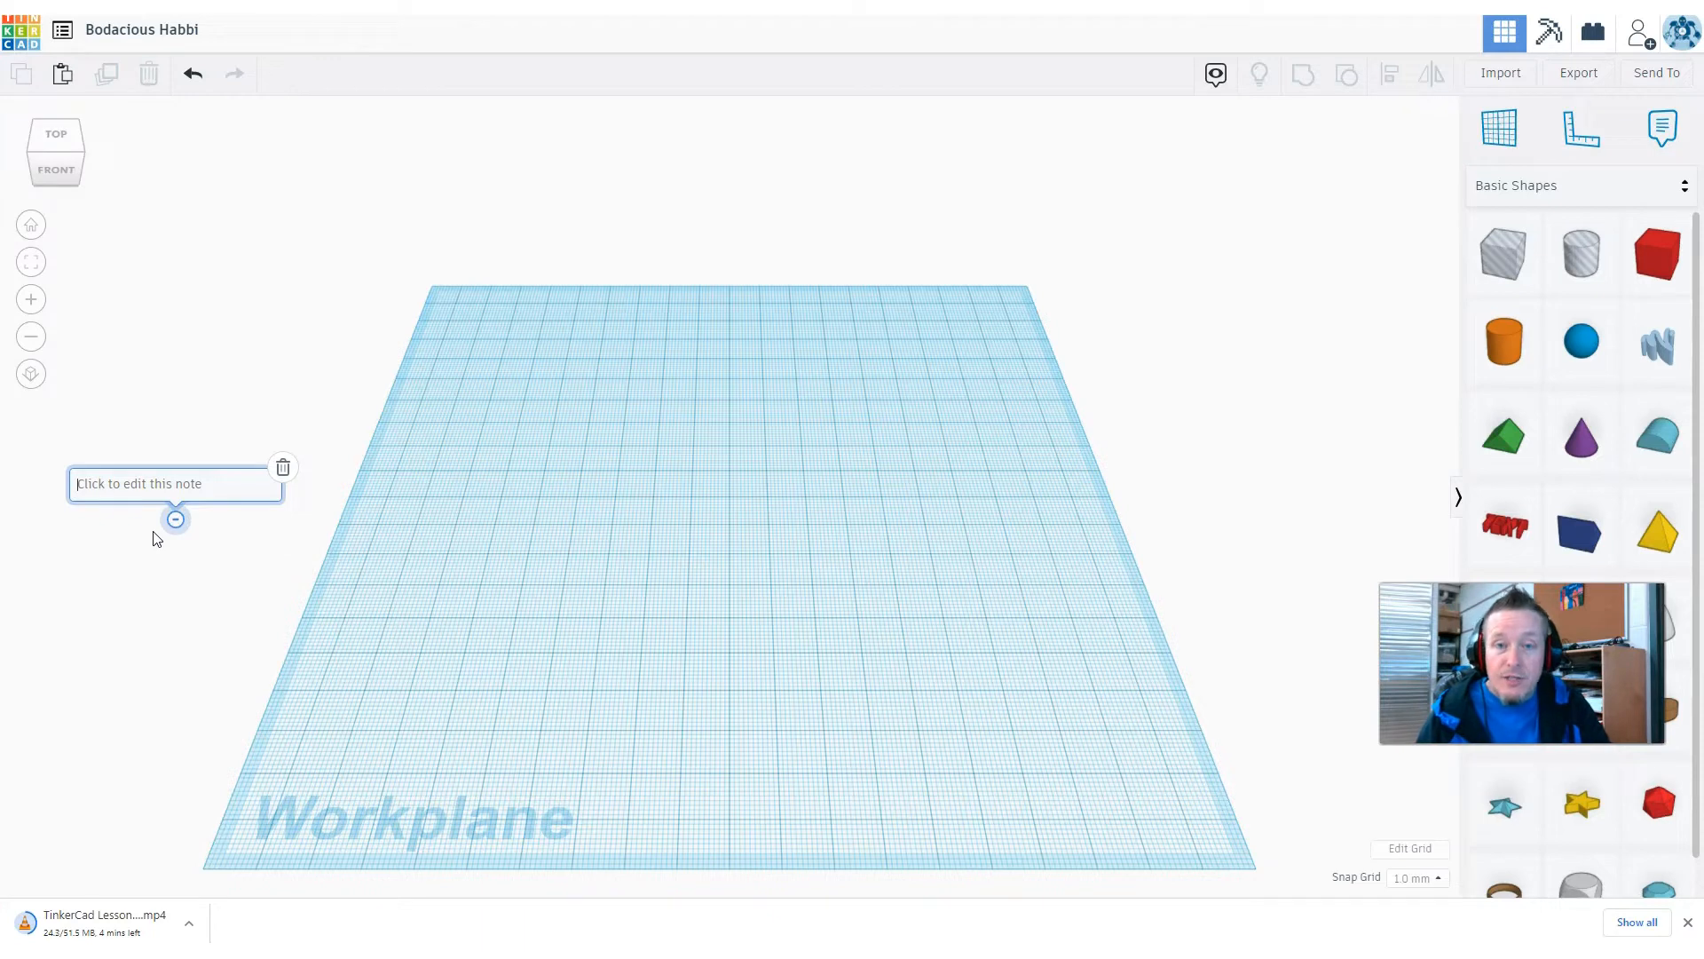
{"action": "type", "text": "1"}
{"action": "key", "text": "BackSpace"}
{"action": "type", "text": "1 inch"}
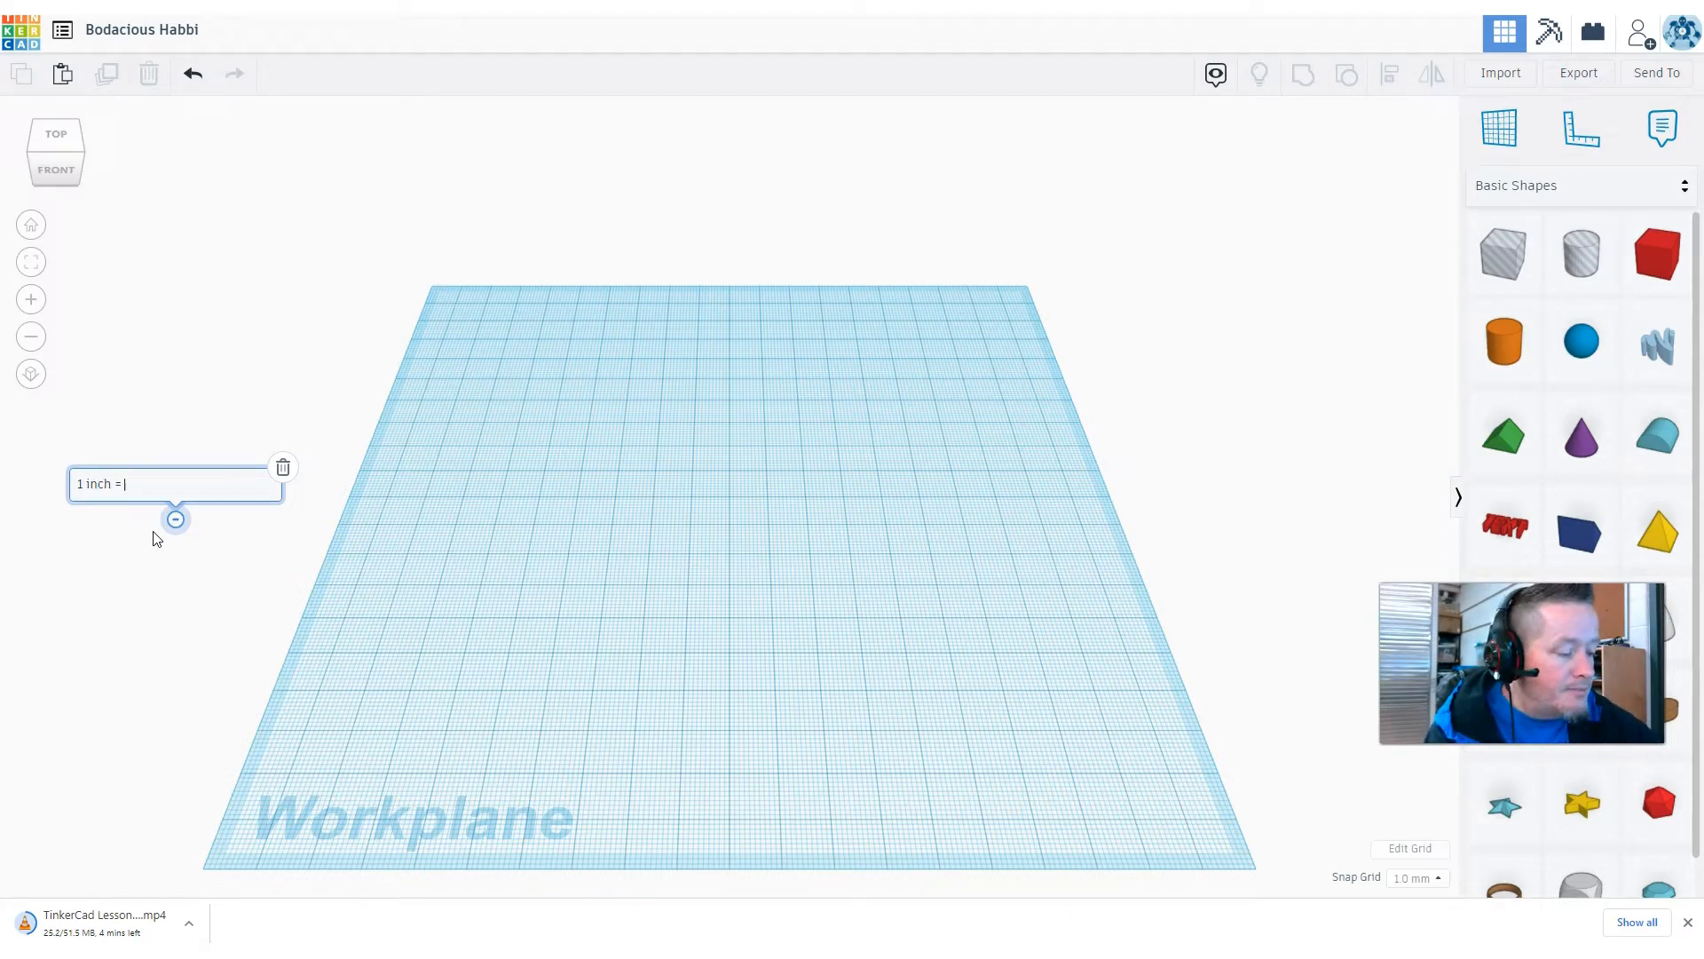
{"action": "type", "text": " = 1 mm"}
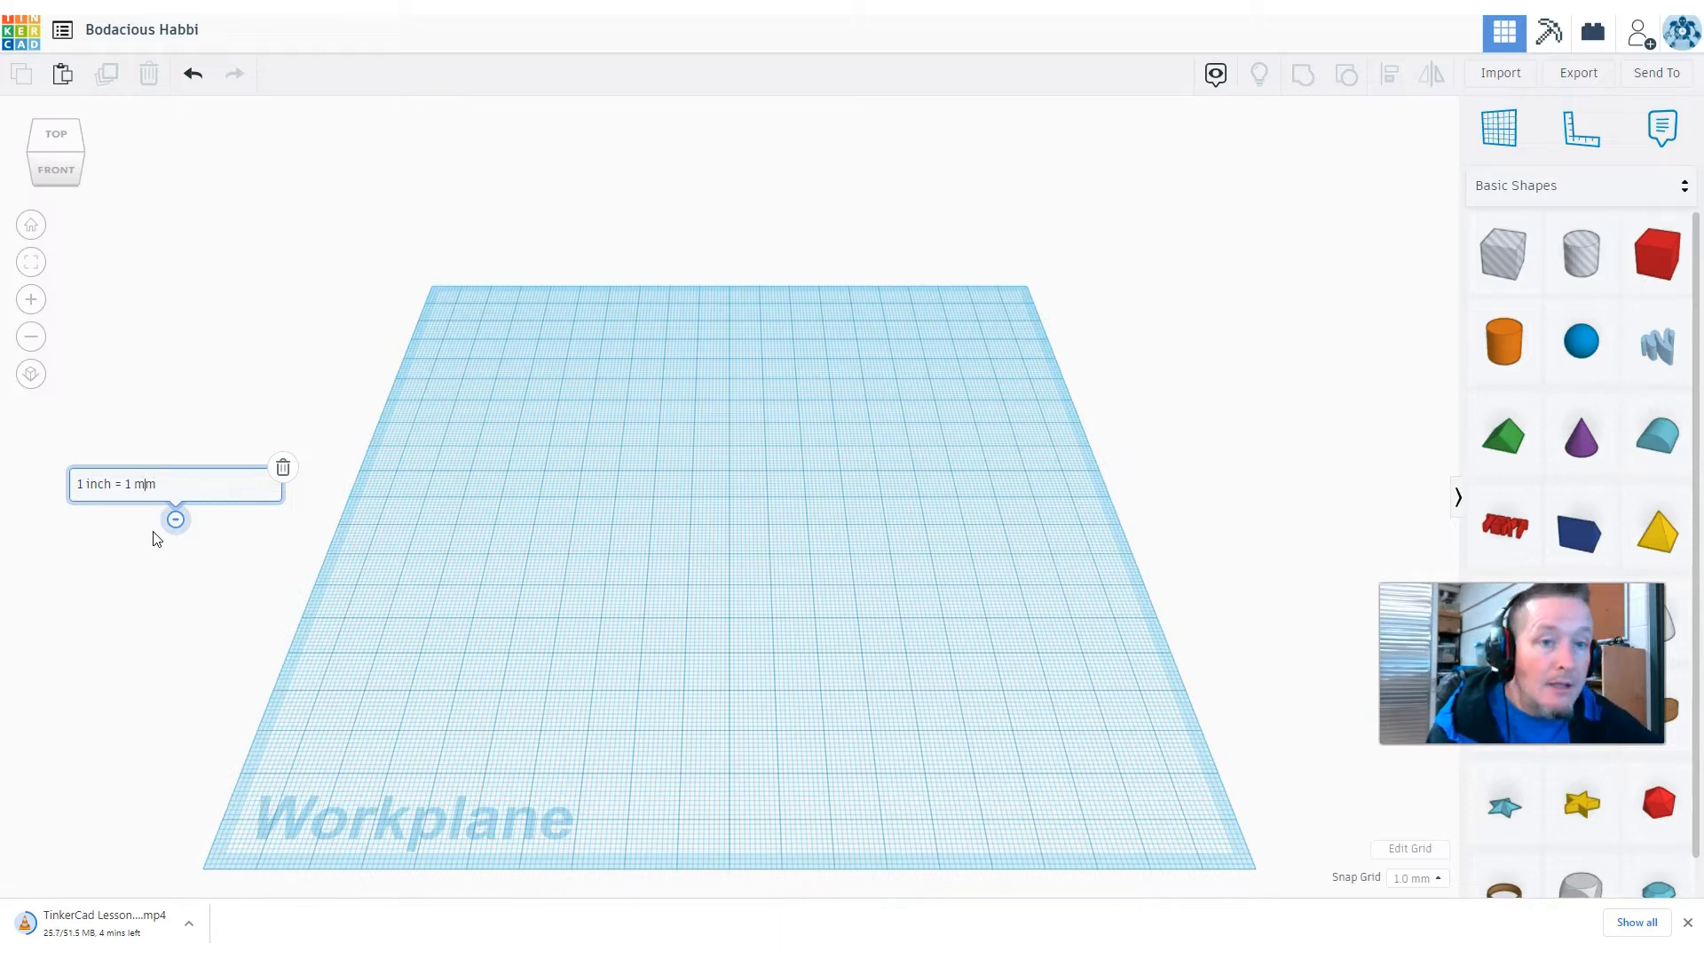
{"action": "type", "text": "Scale"}
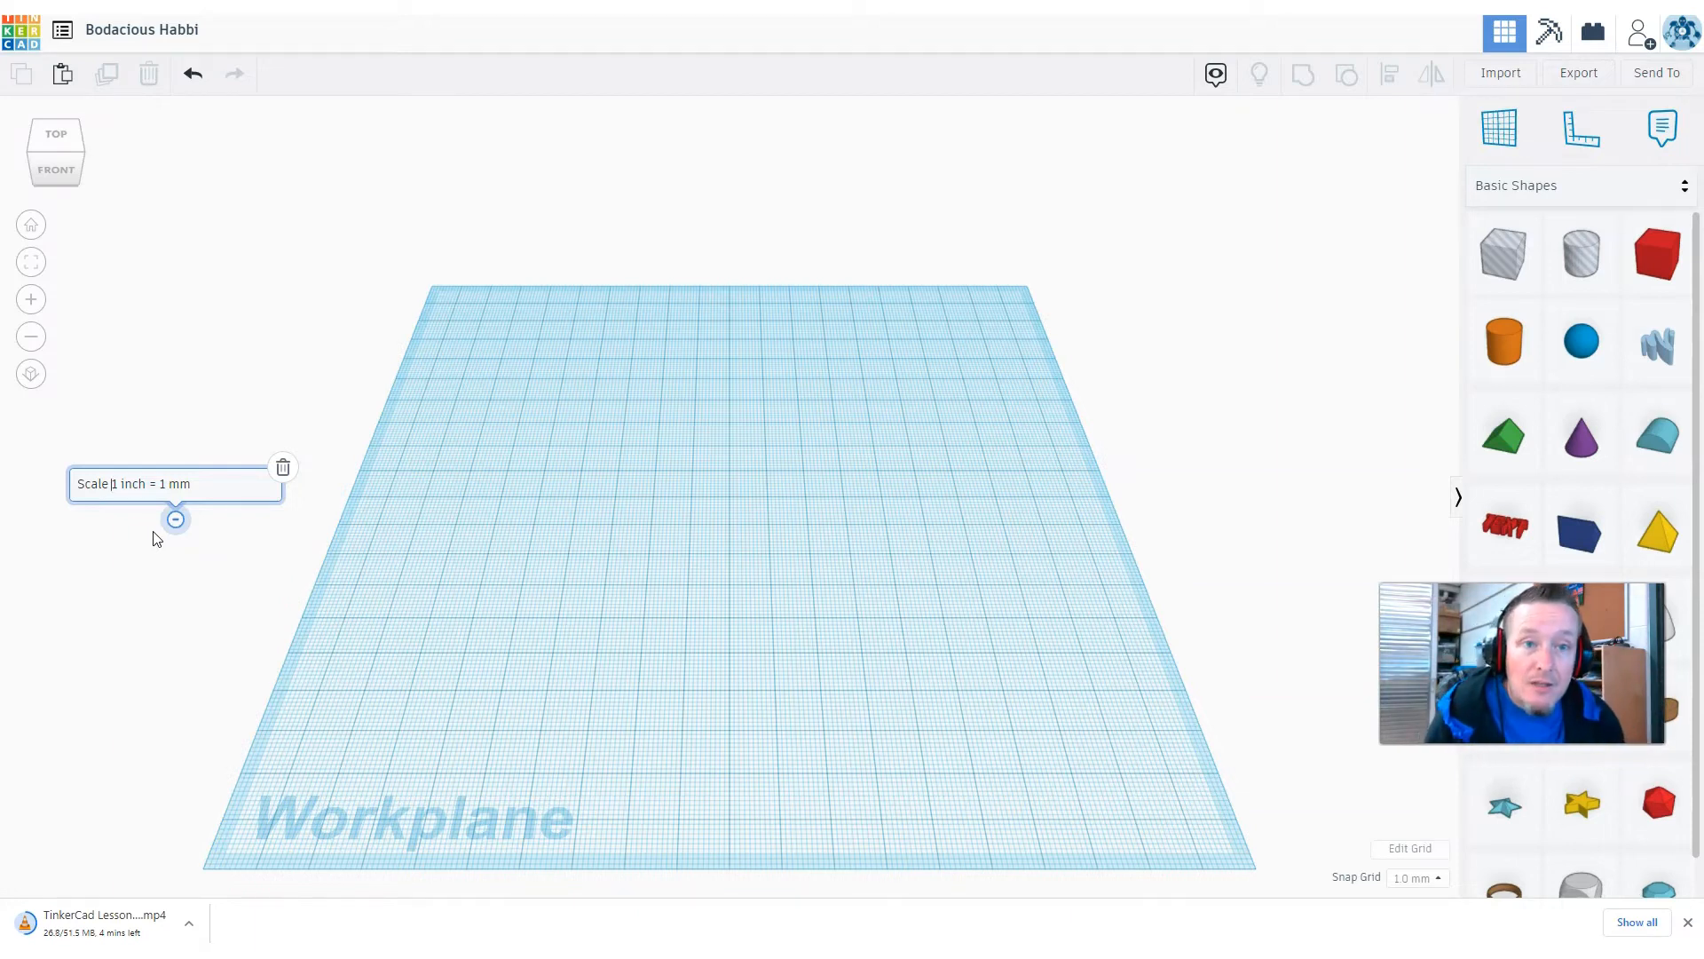
{"action": "left_click", "coordinate": [174, 522]}
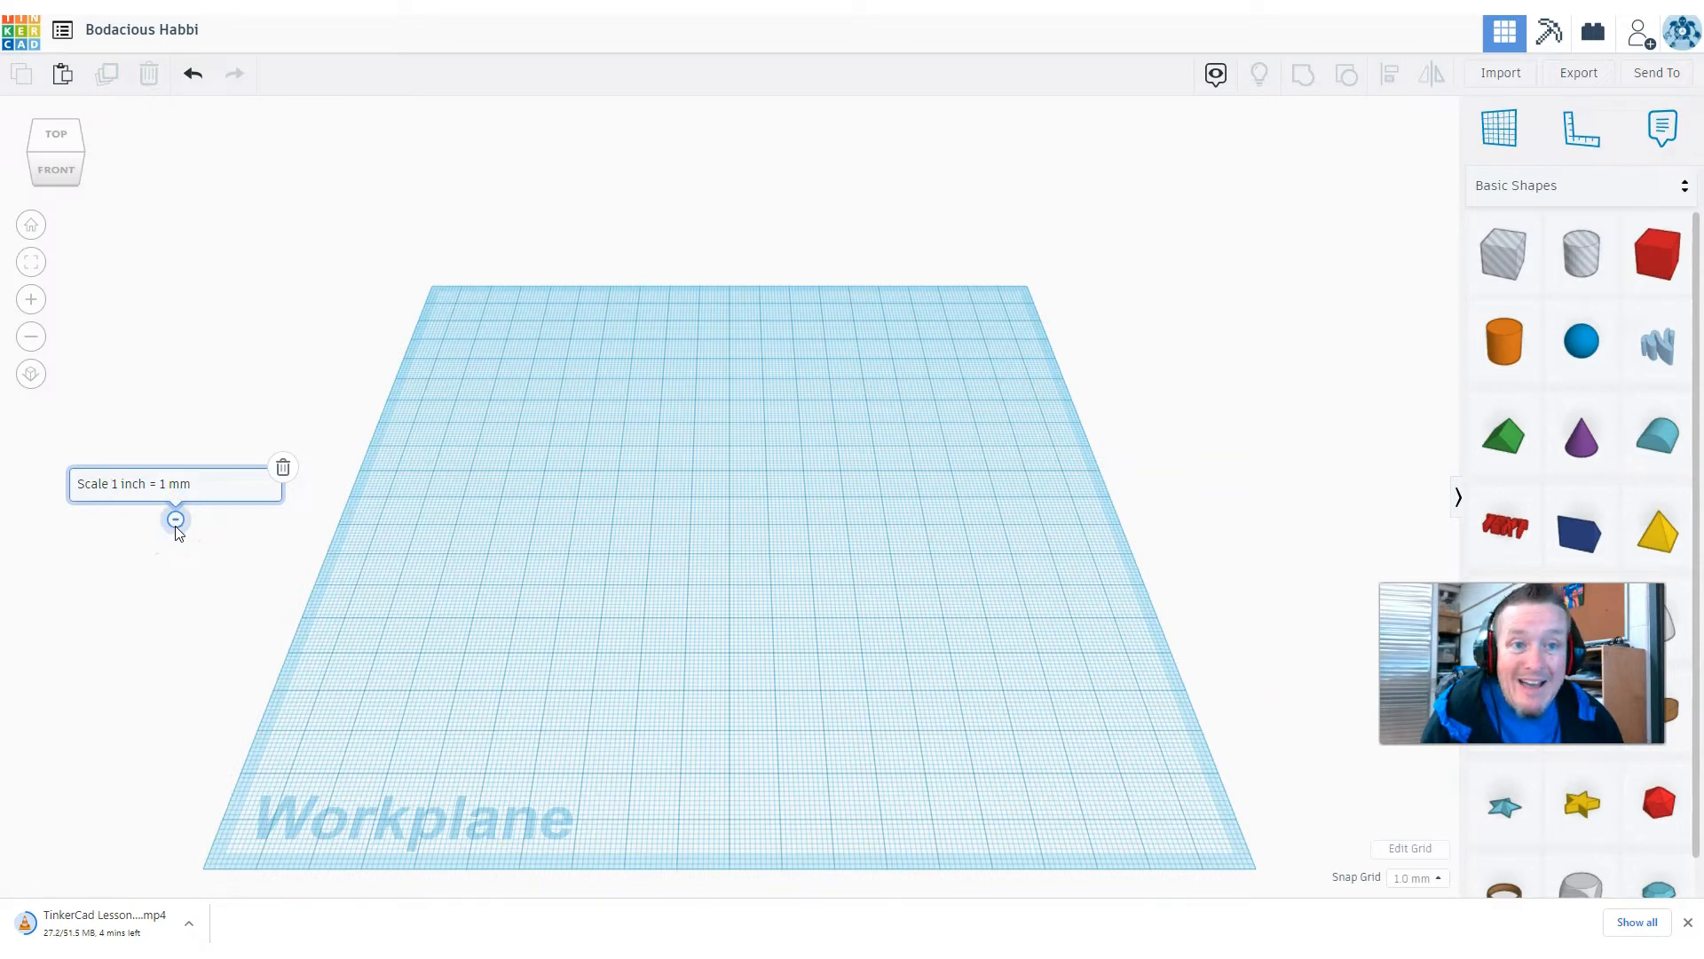
{"action": "left_click", "coordinate": [176, 525]}
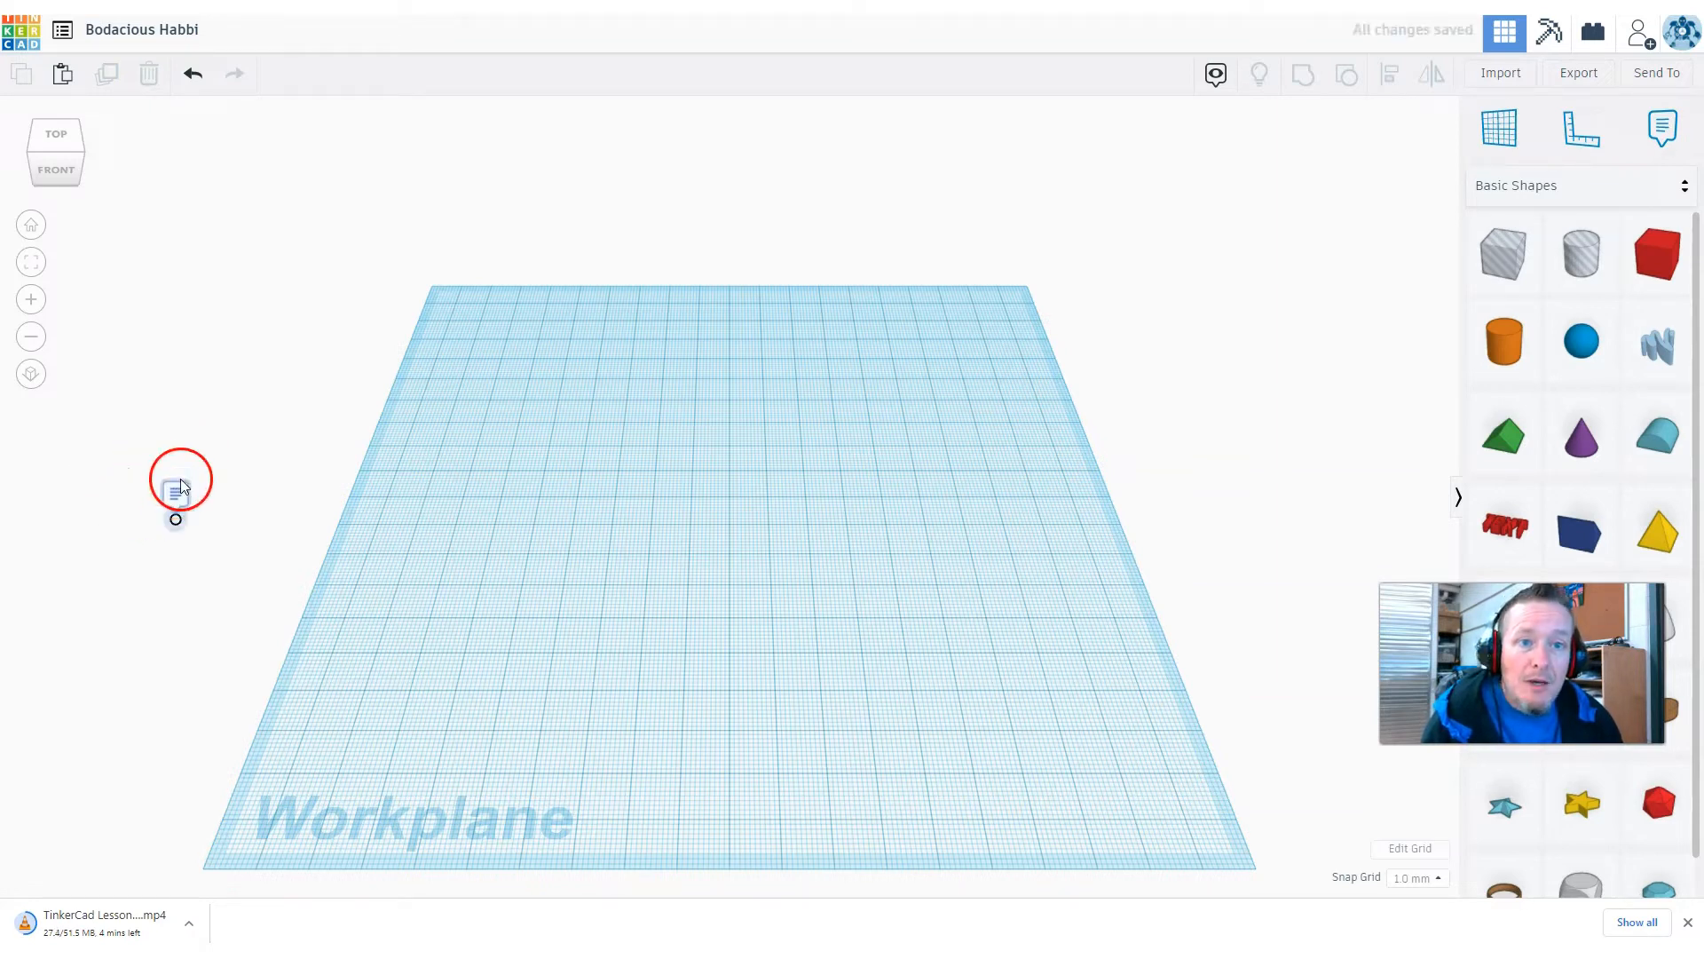
{"action": "left_click_drag", "start_coordinate": [179, 507], "coordinate": [187, 291]}
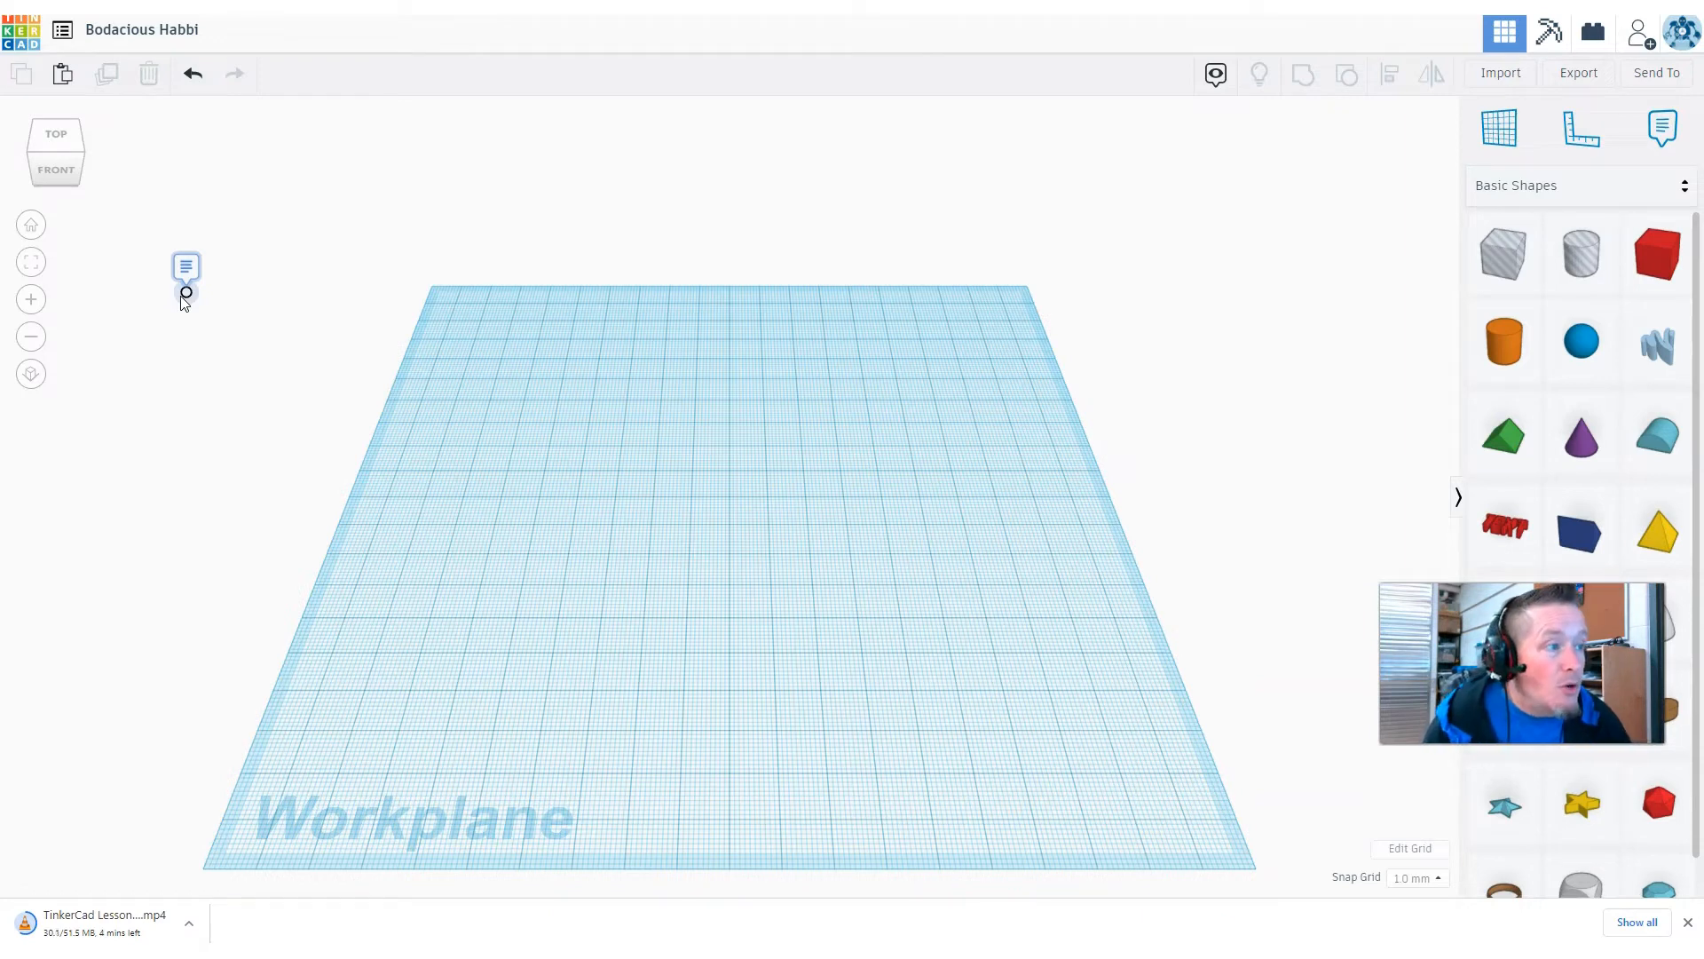
{"action": "left_click", "coordinate": [692, 545]}
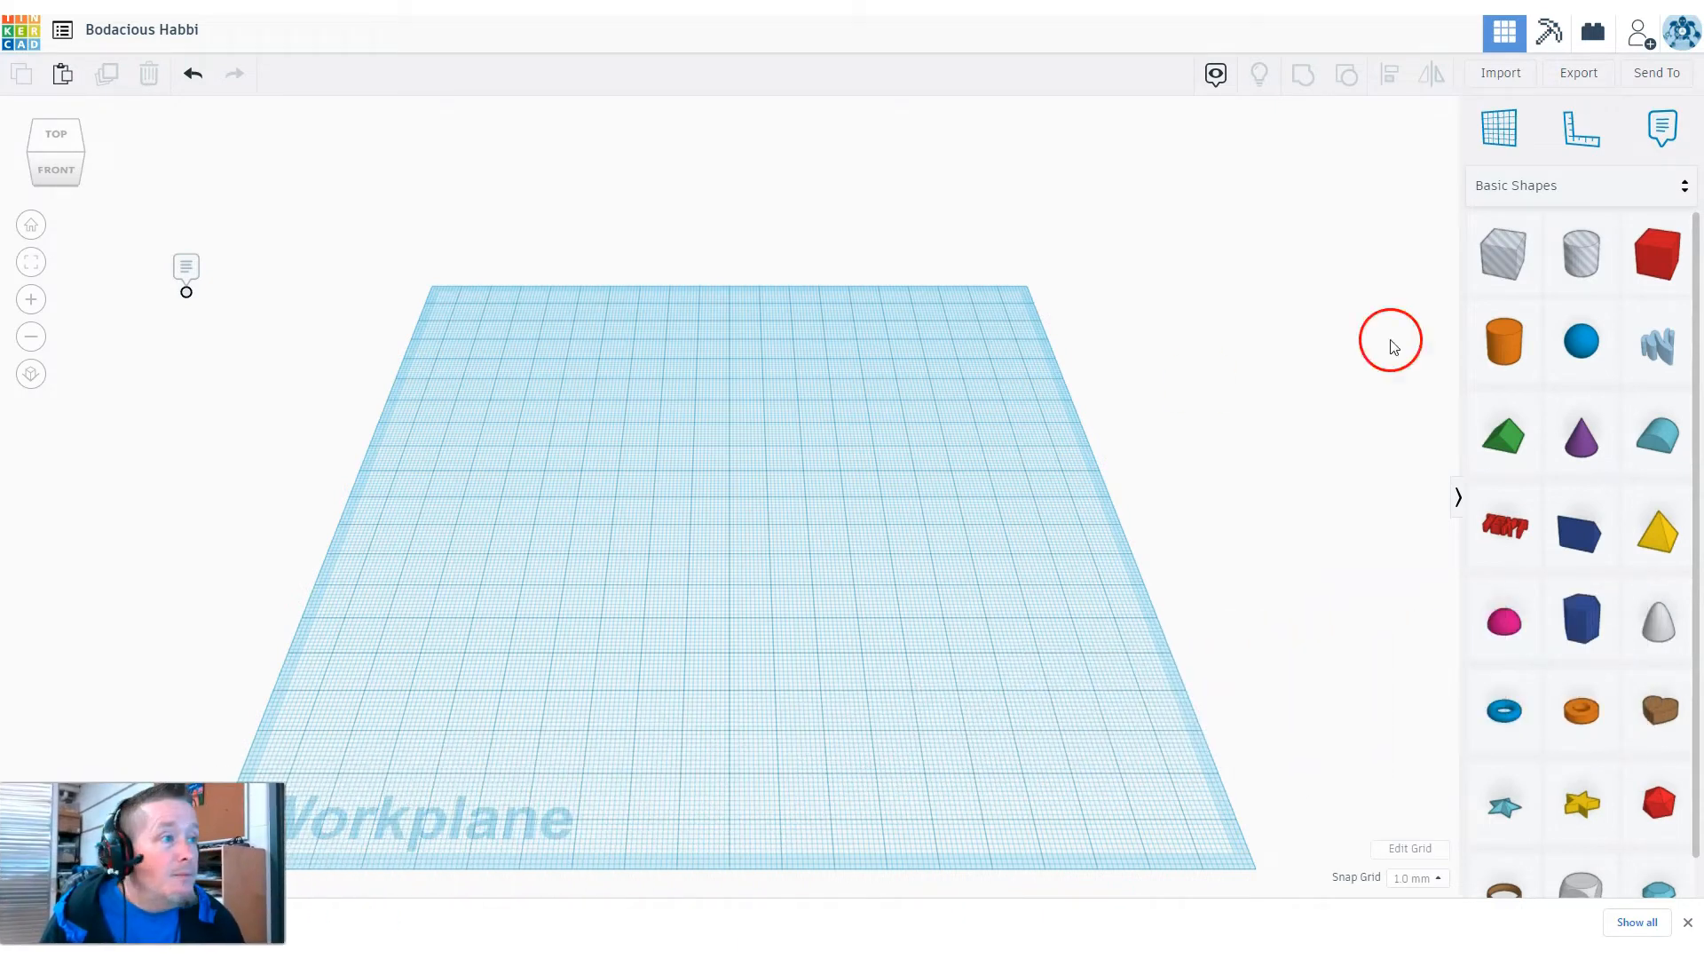
Place a red box near the workplane's front-left corner and set a ruler at that corner
{"action": "left_click_drag", "start_coordinate": [1638, 257], "coordinate": [449, 678]}
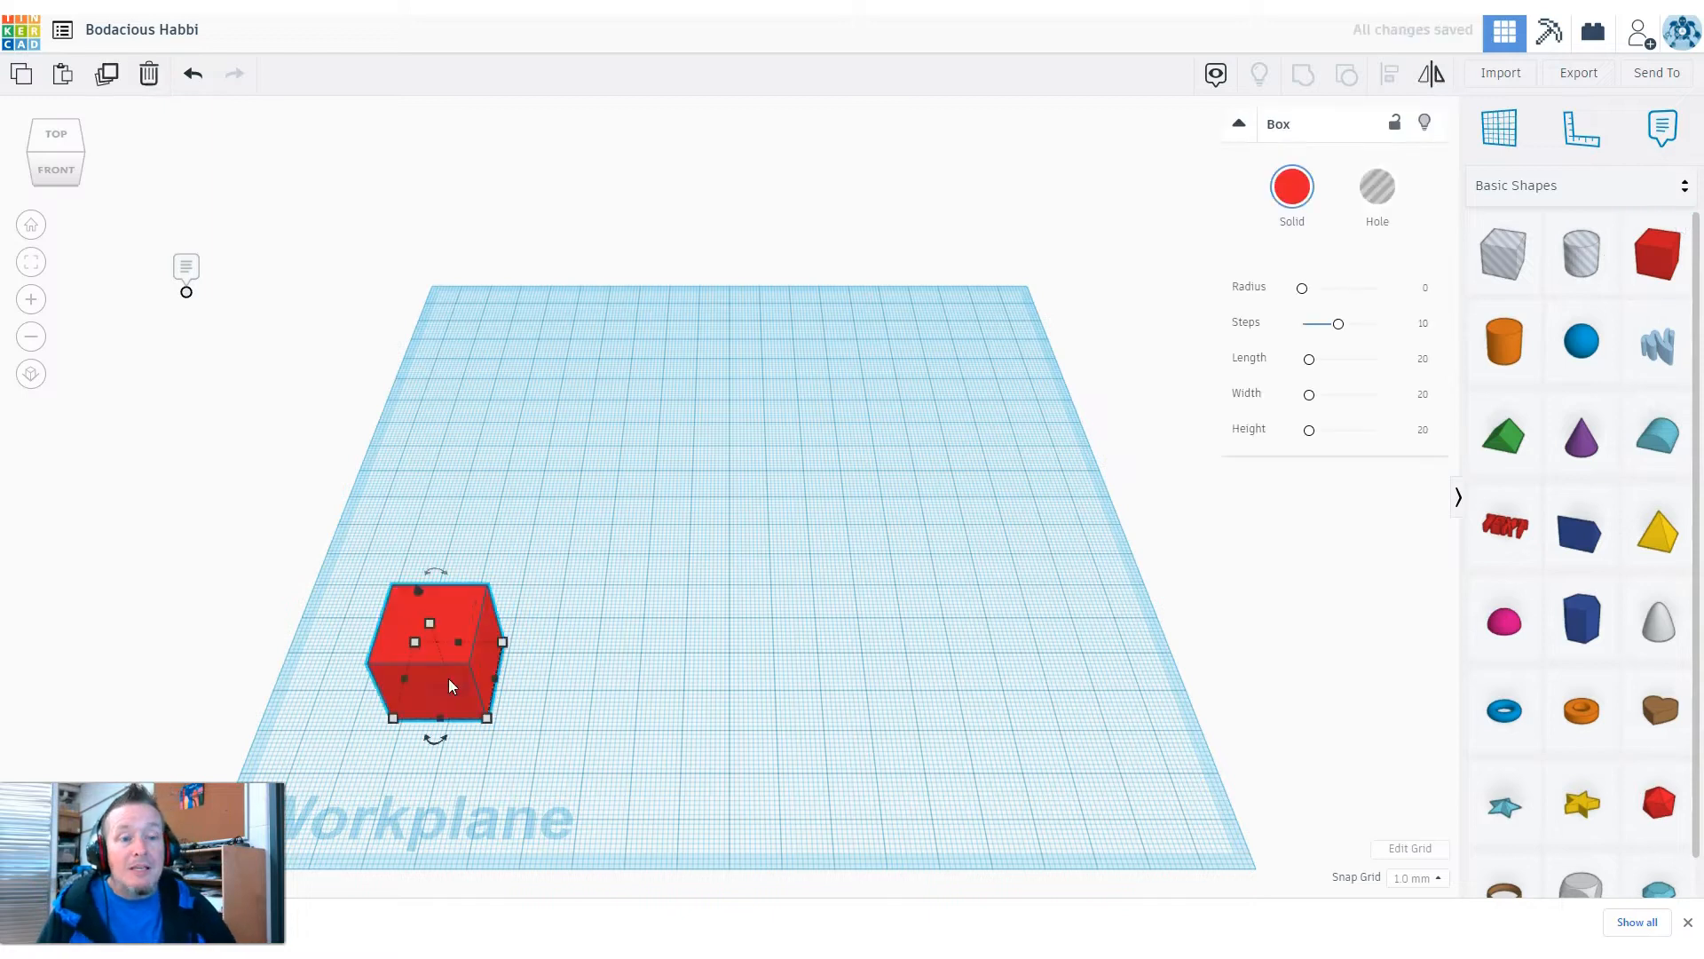
{"action": "right_click_drag", "start_coordinate": [668, 673], "coordinate": [701, 609]}
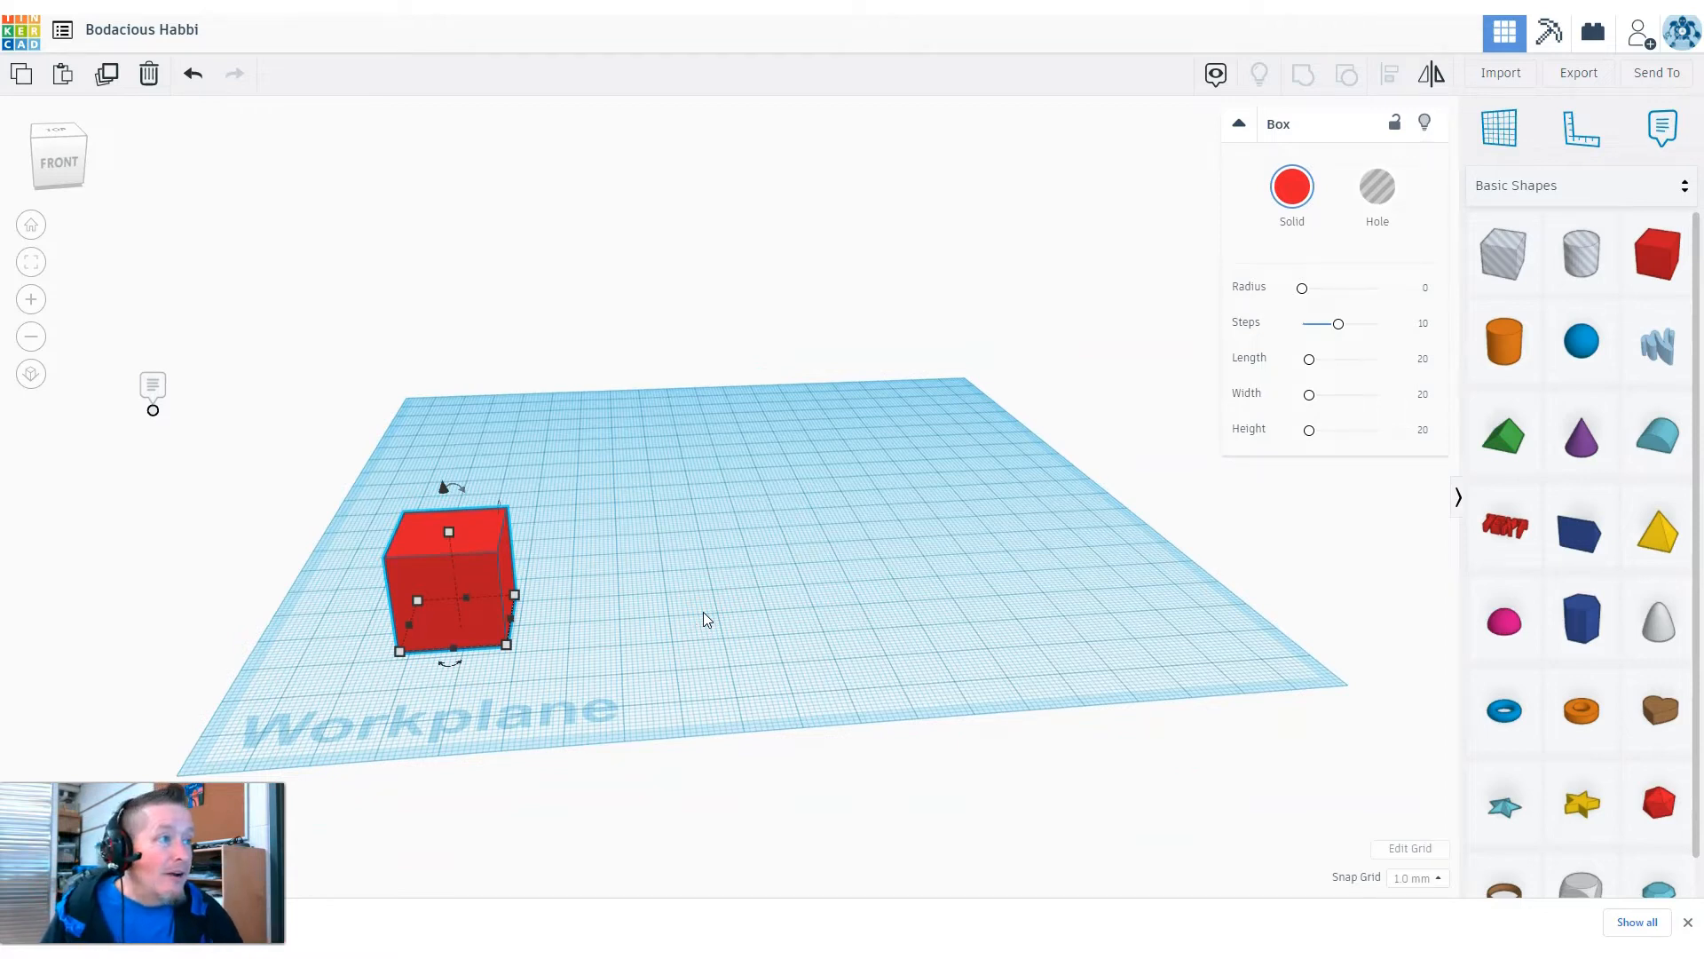
{"action": "left_click", "coordinate": [1576, 147]}
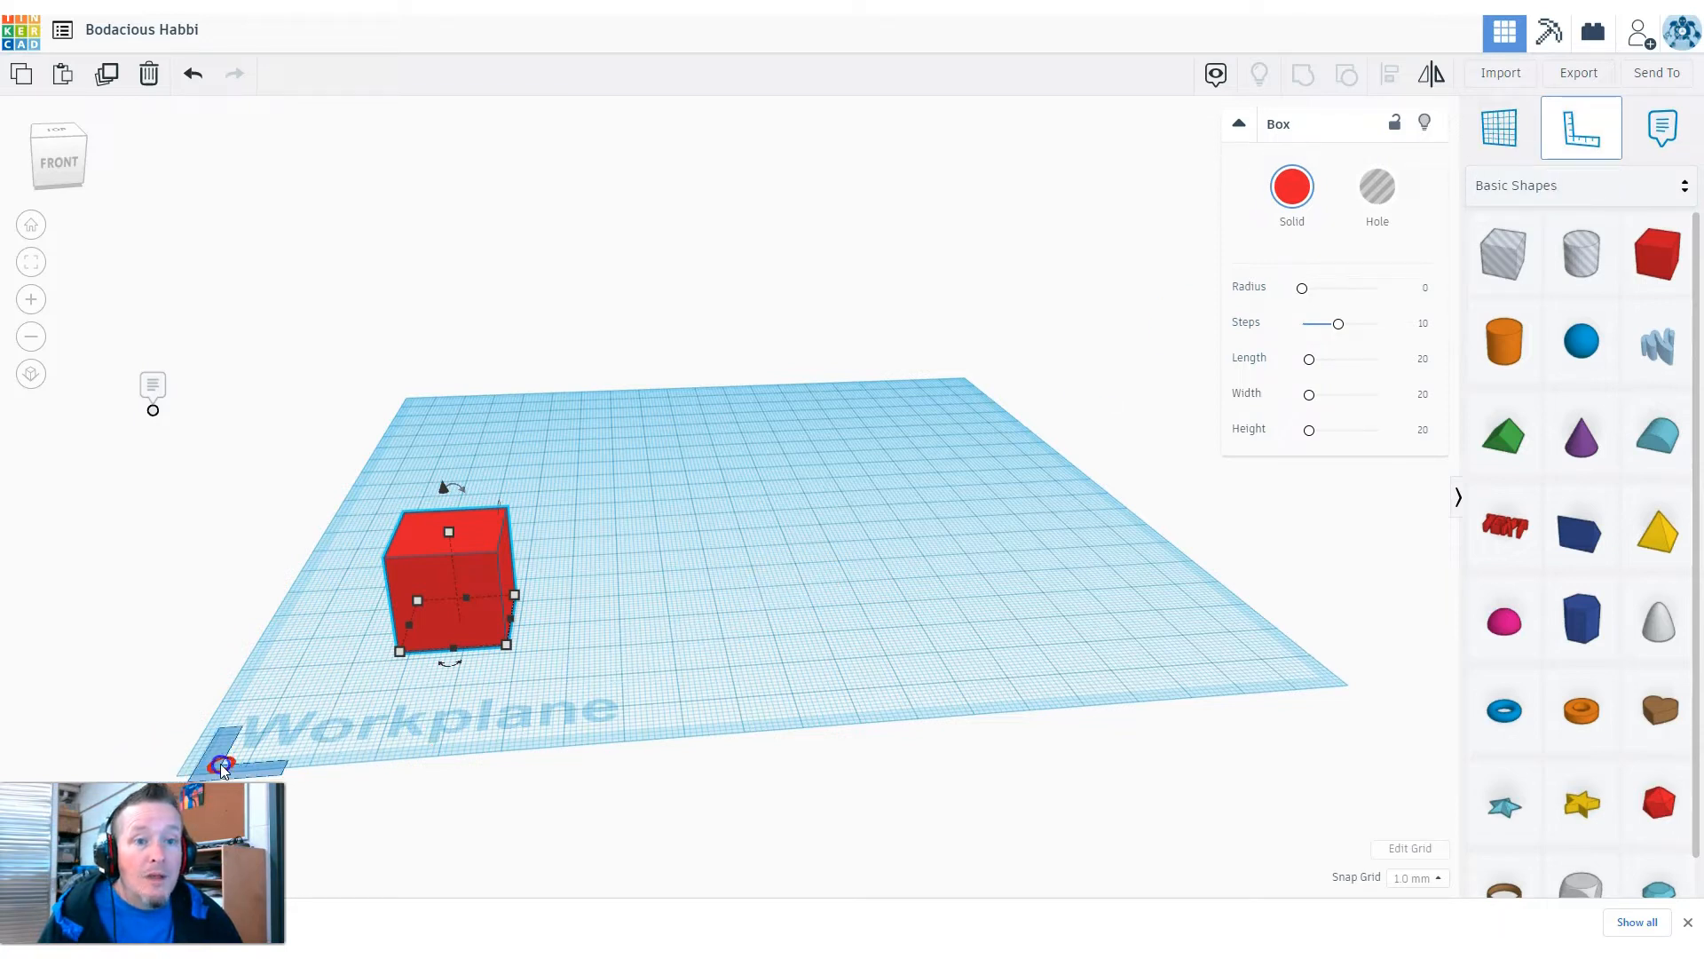
{"action": "left_click", "coordinate": [213, 758]}
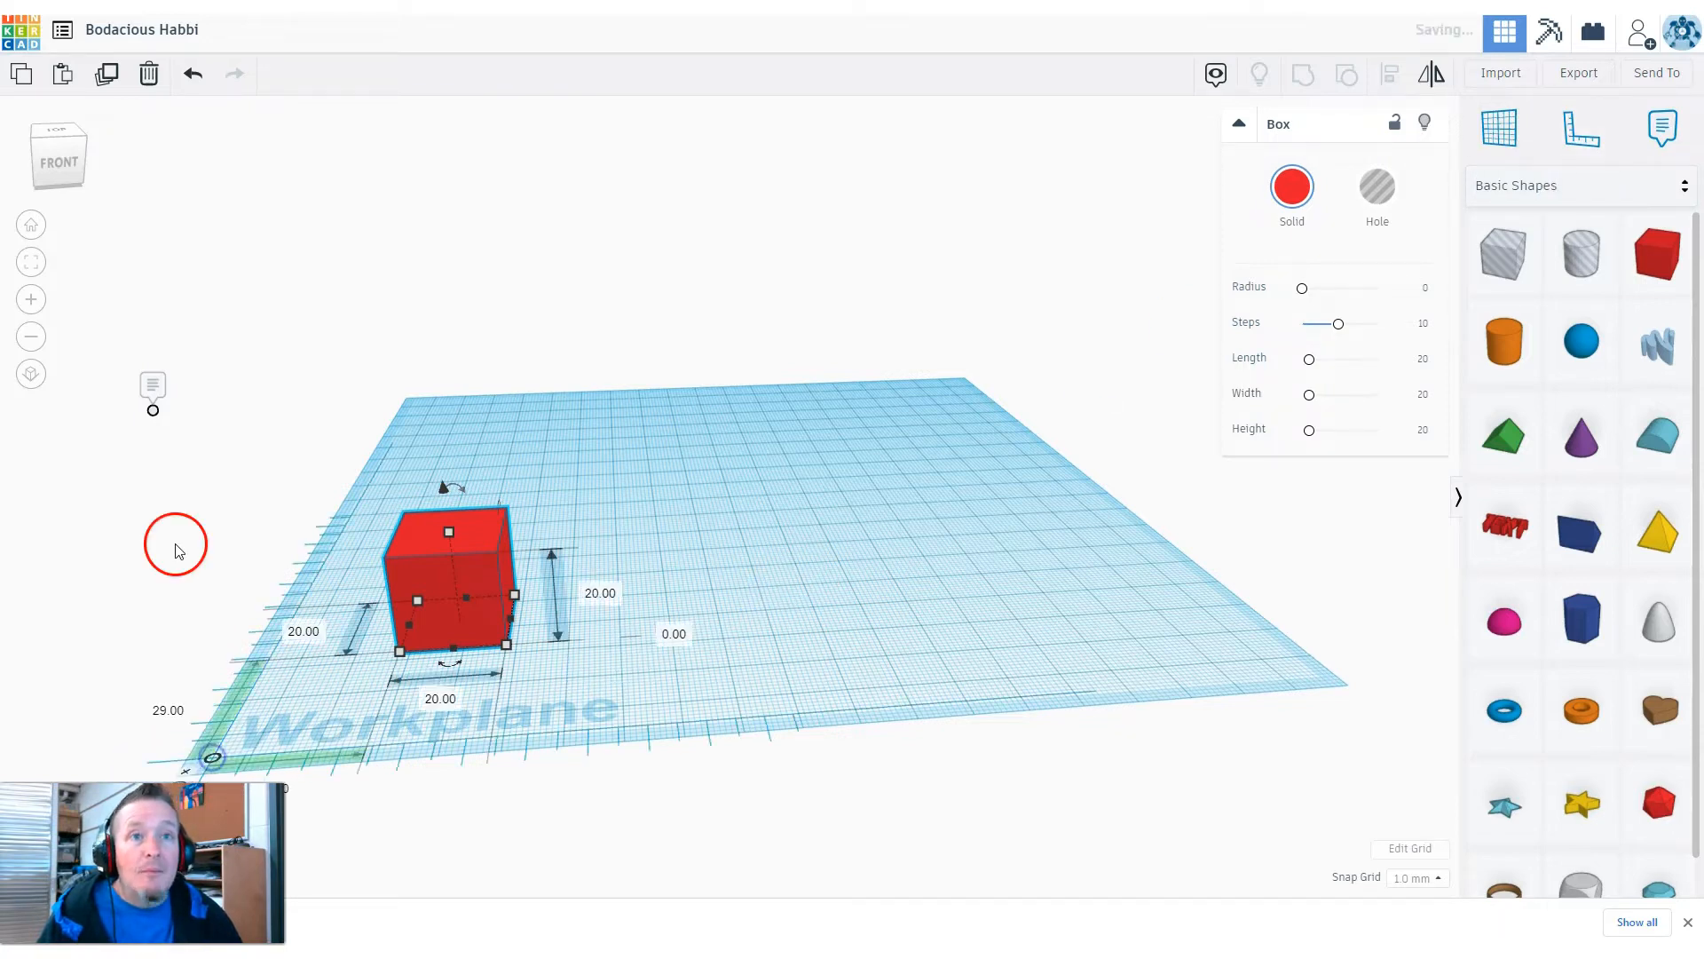
Rename the design as Assignment 4
{"action": "left_click", "coordinate": [153, 31]}
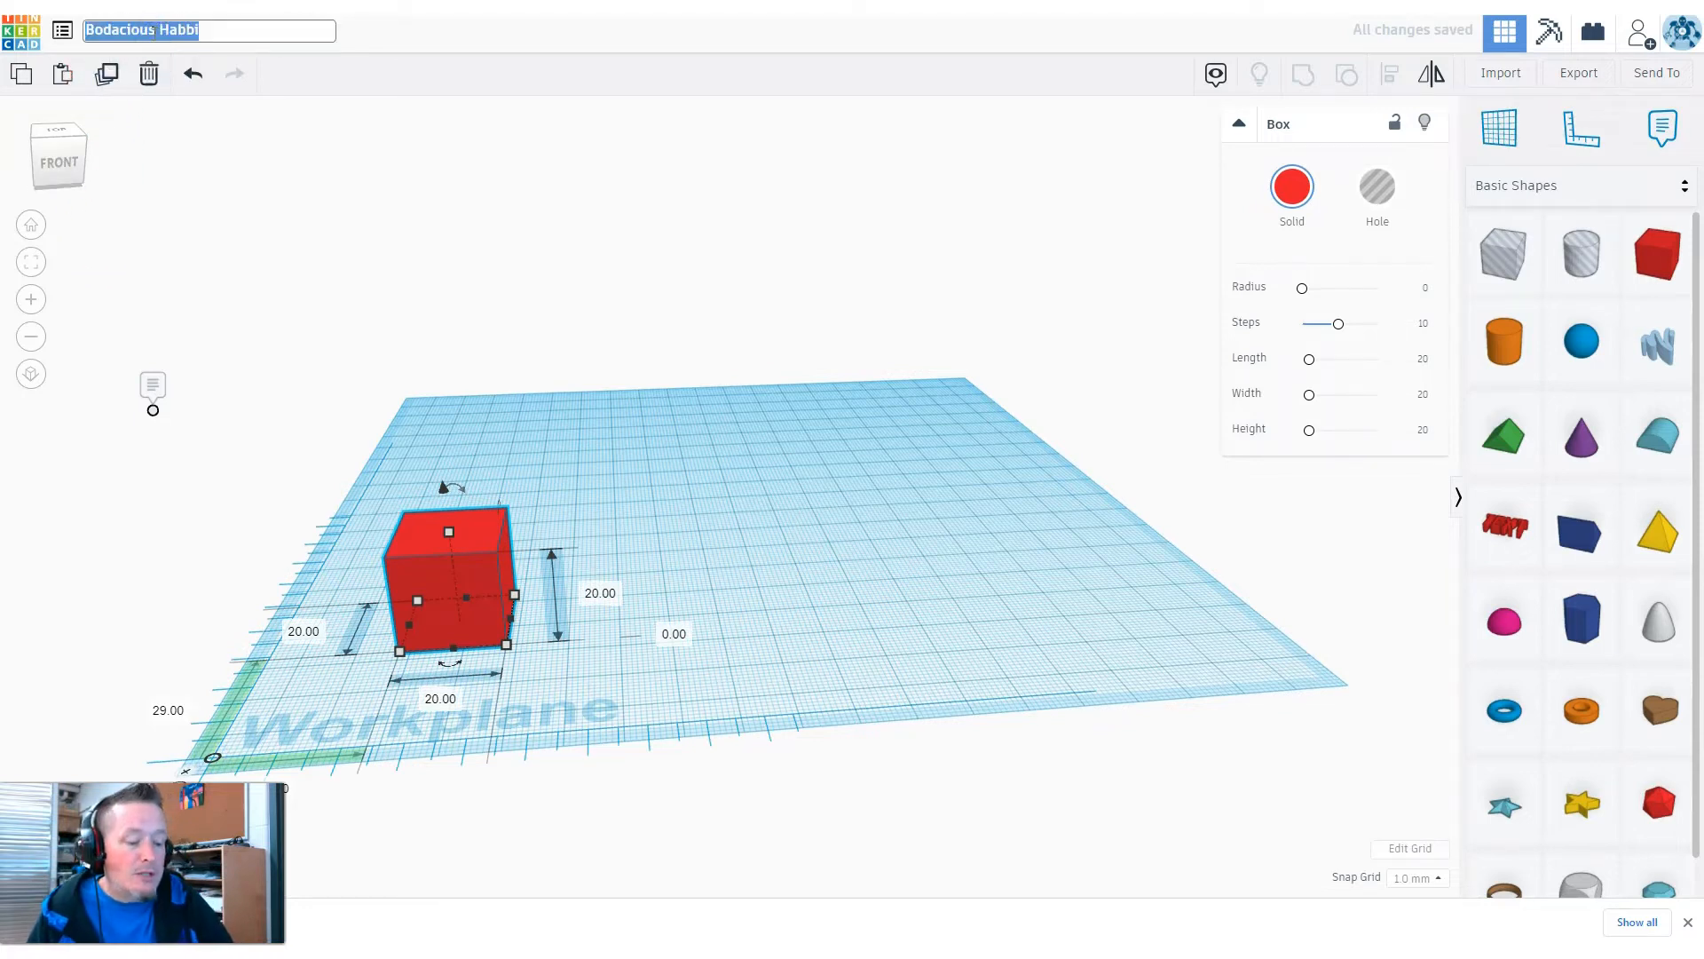
{"action": "type", "text": "Assignment 4"}
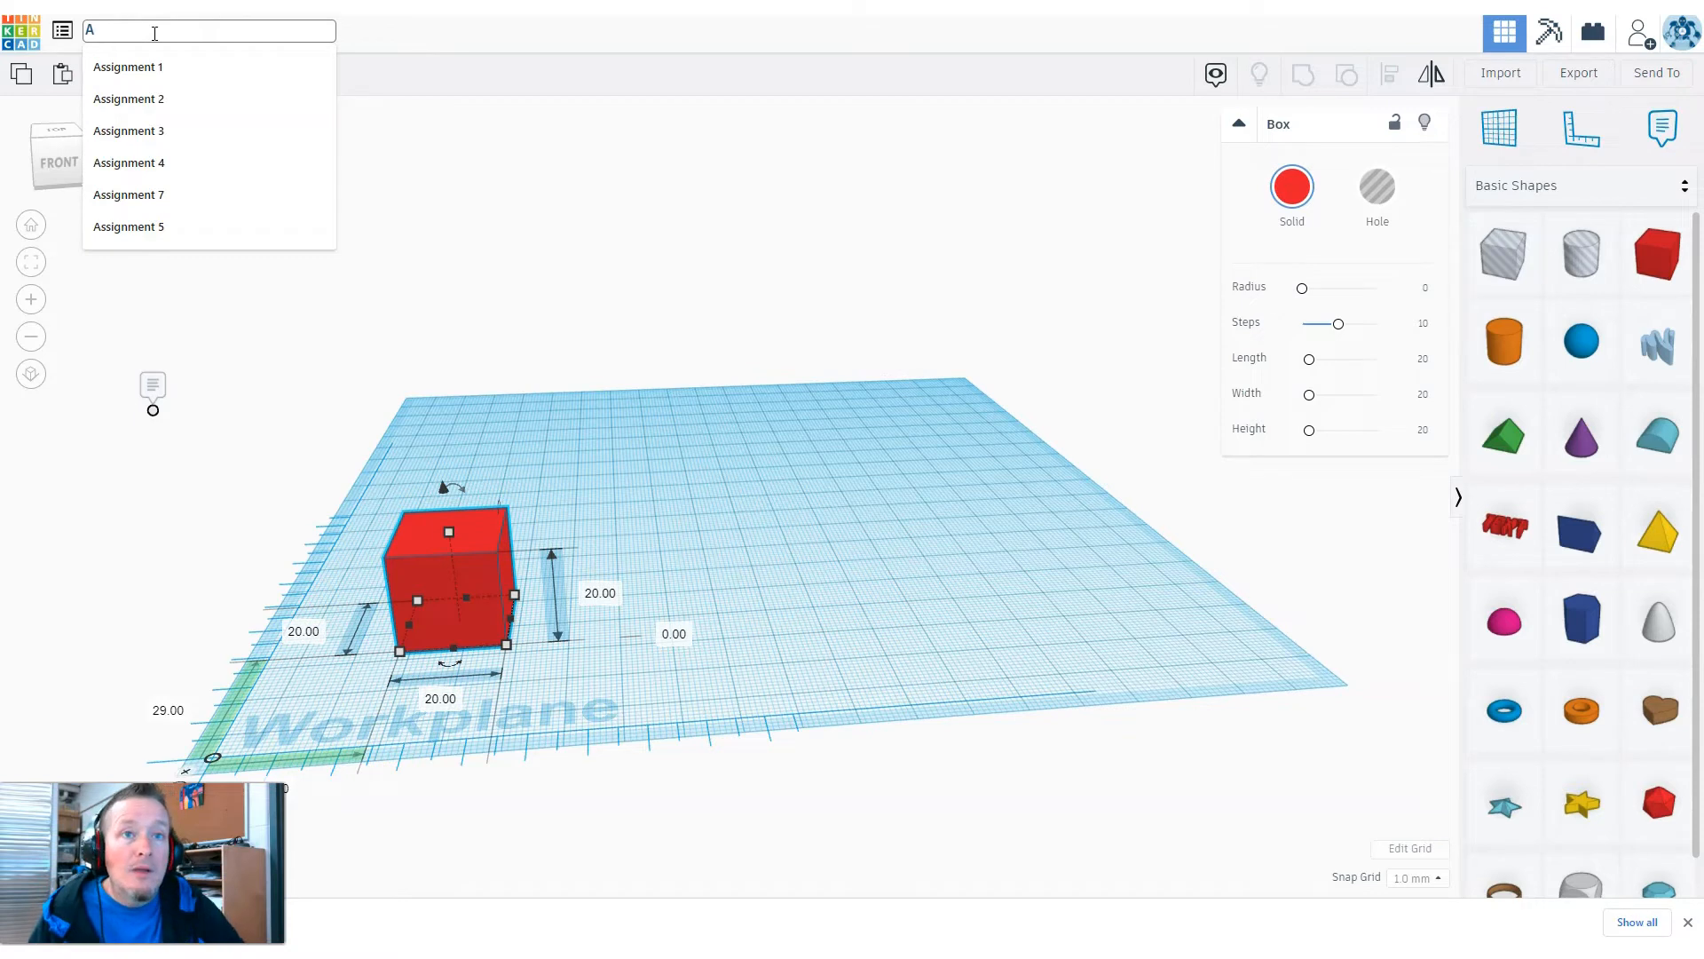
{"action": "left_click", "coordinate": [149, 165]}
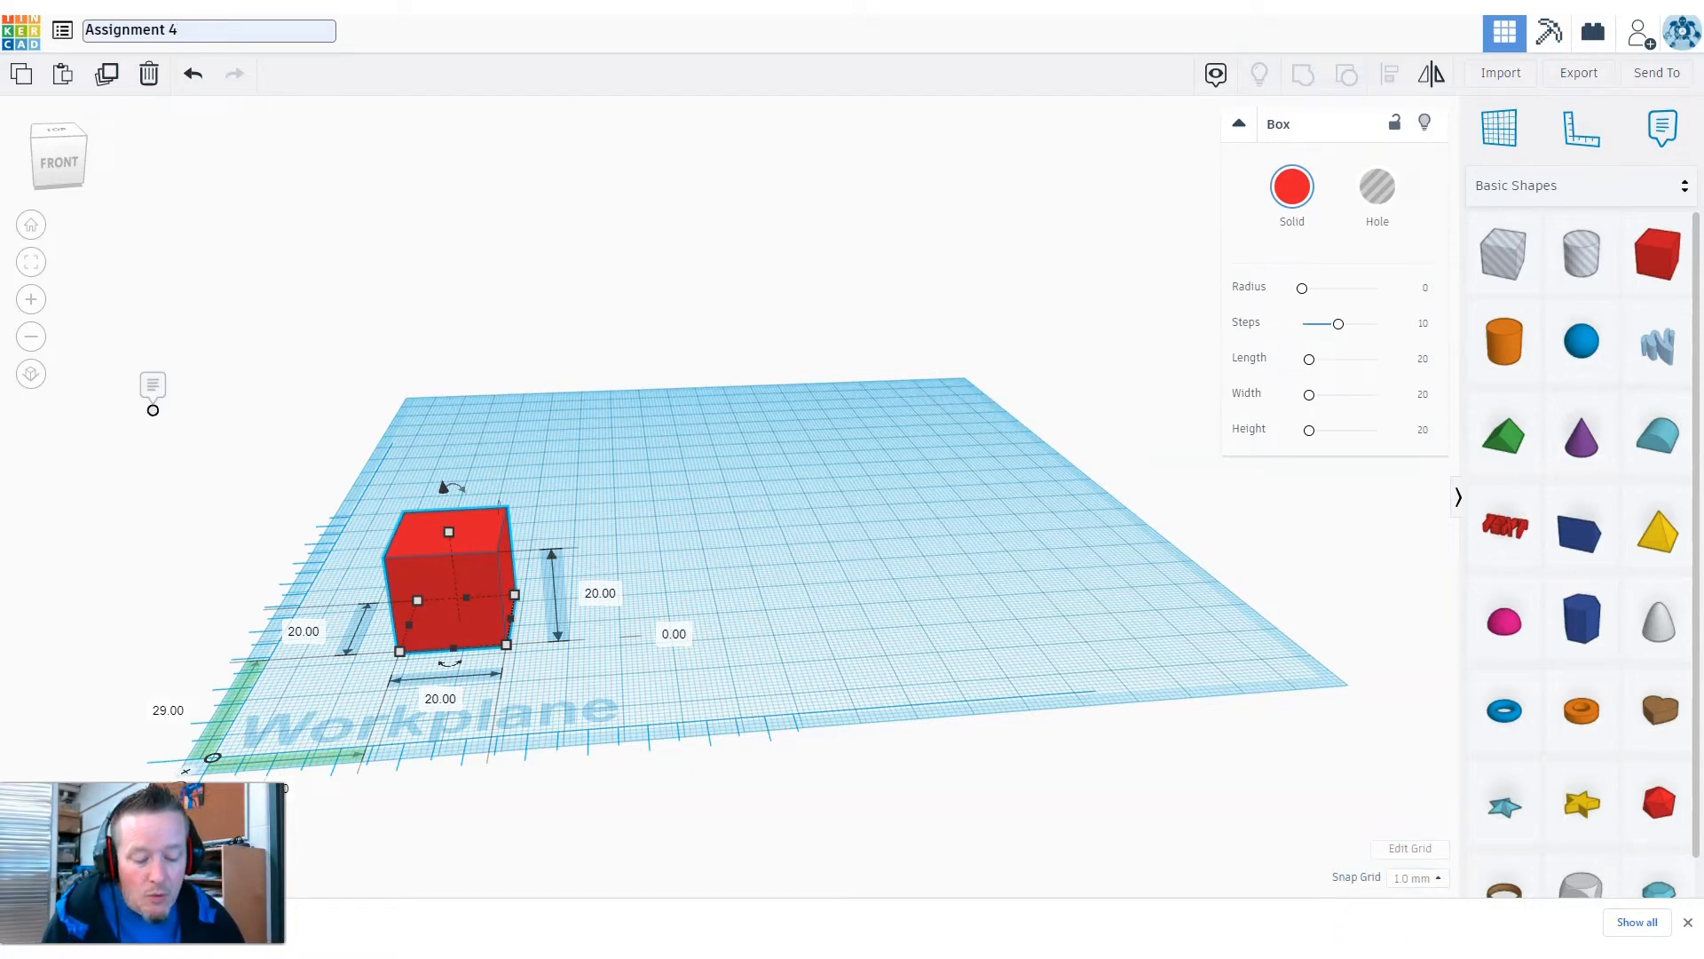
Set the box's dimensions to 54 mm long, 12 mm deep and 7 mm high
{"action": "left_click", "coordinate": [315, 631]}
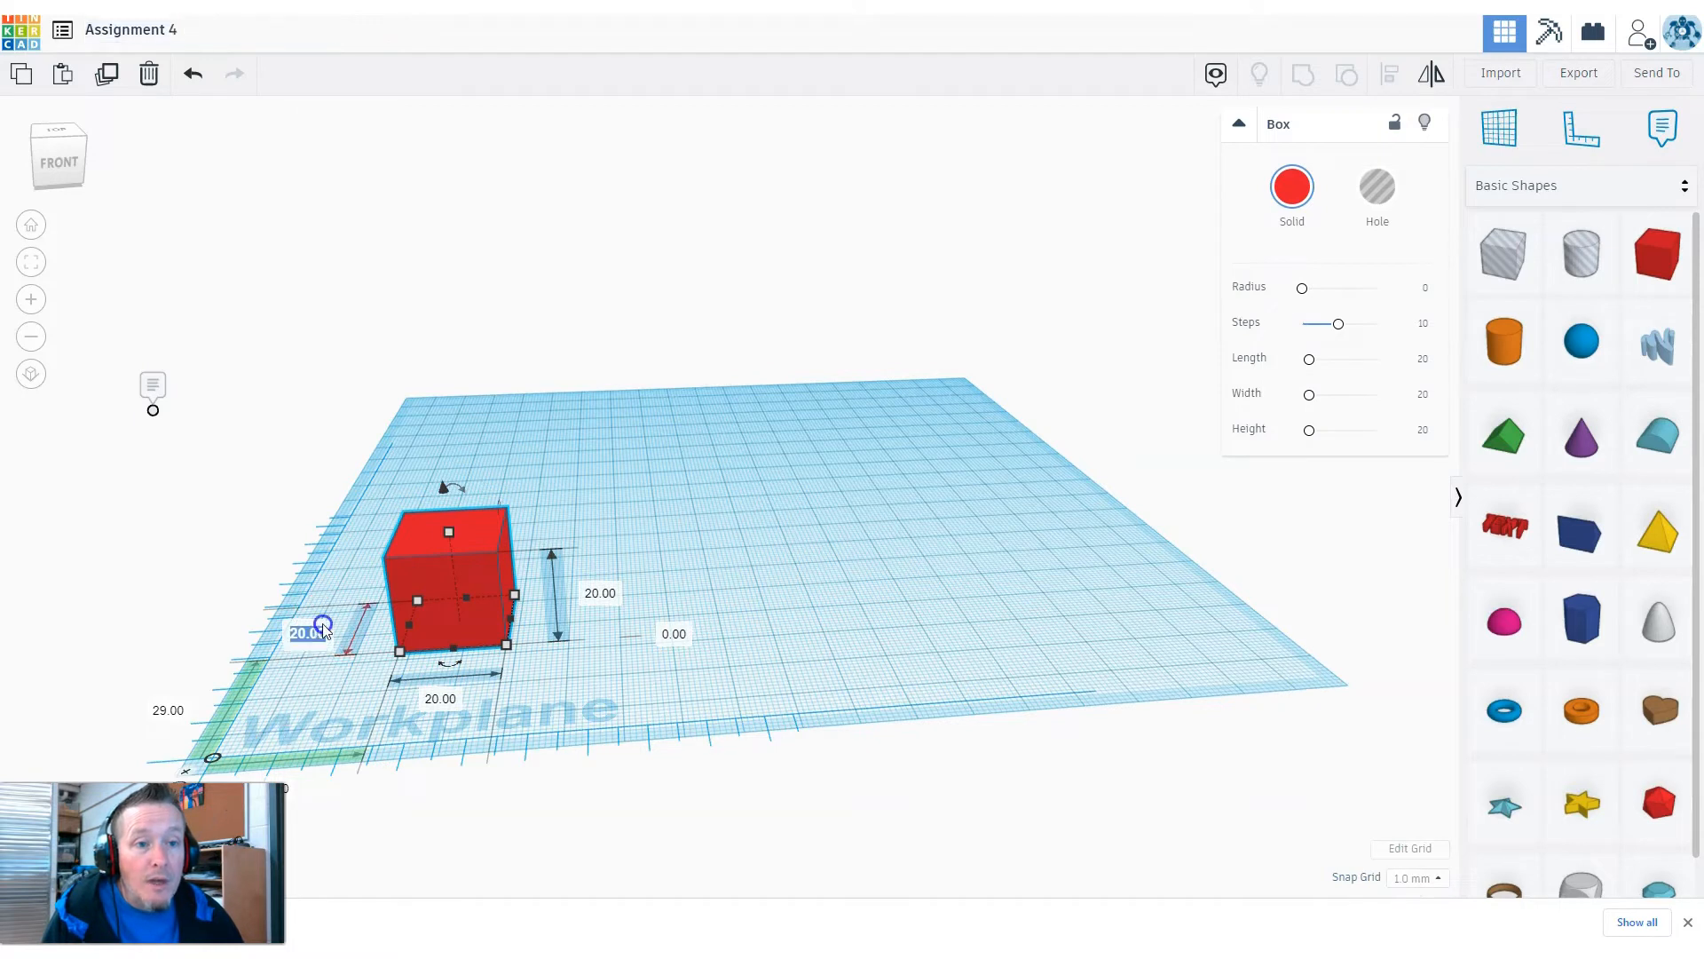
{"action": "type", "text": "12"}
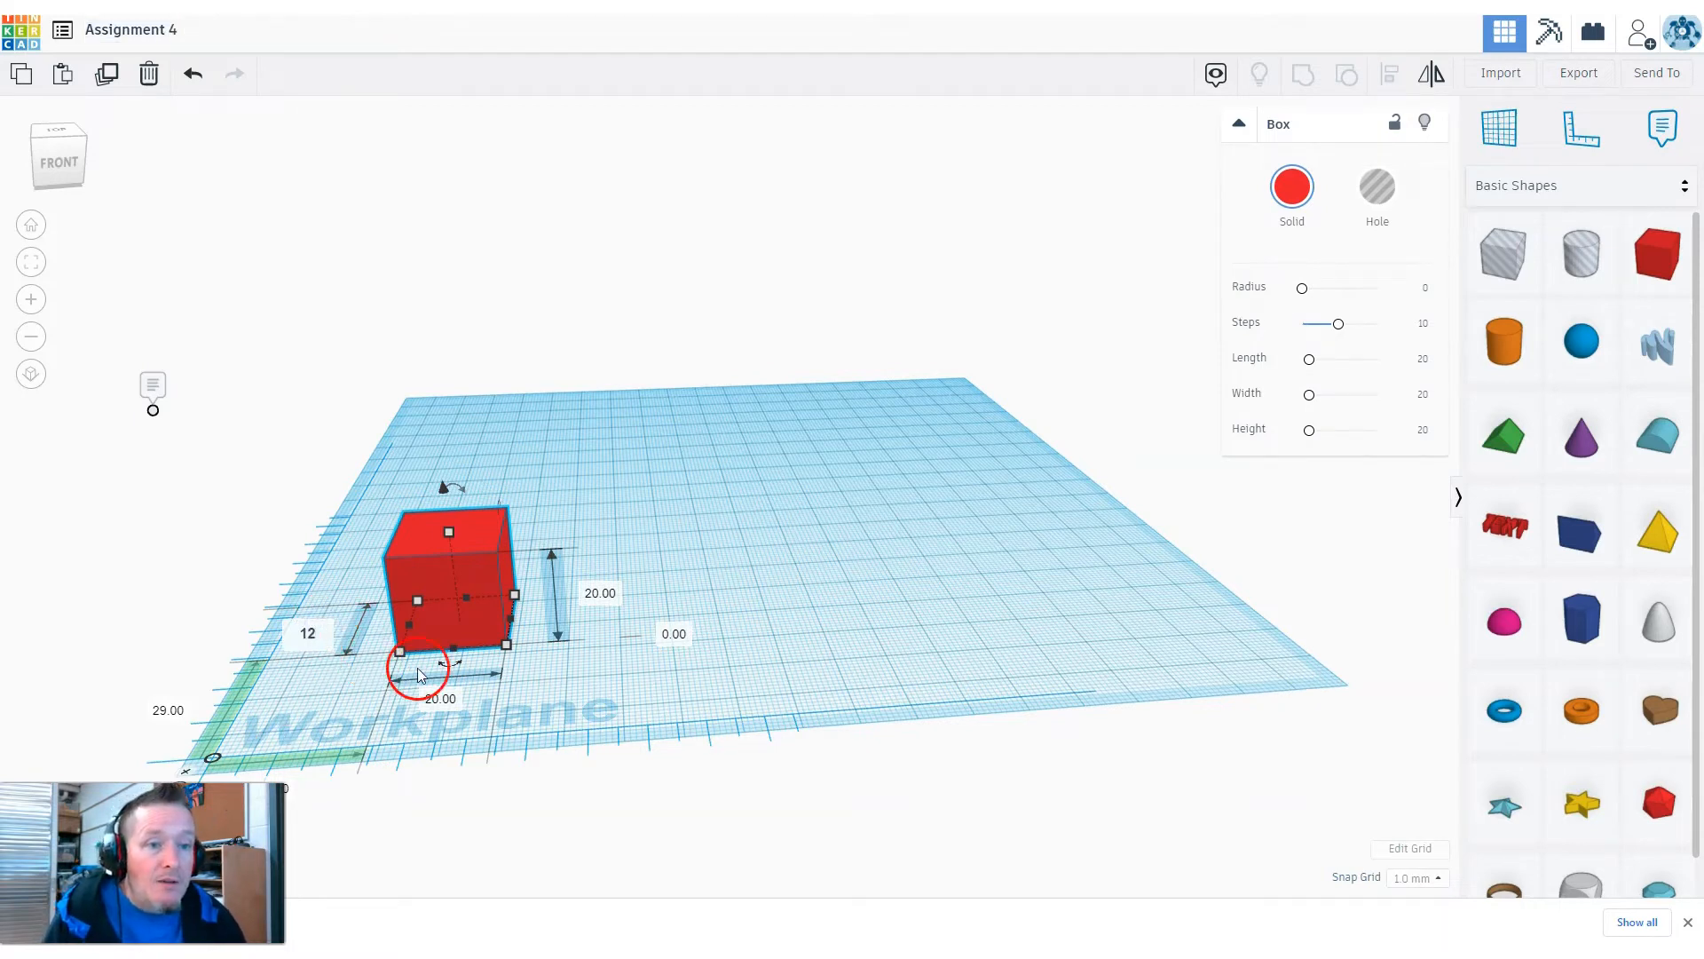
{"action": "left_click", "coordinate": [441, 698]}
{"action": "type", "text": "54"}
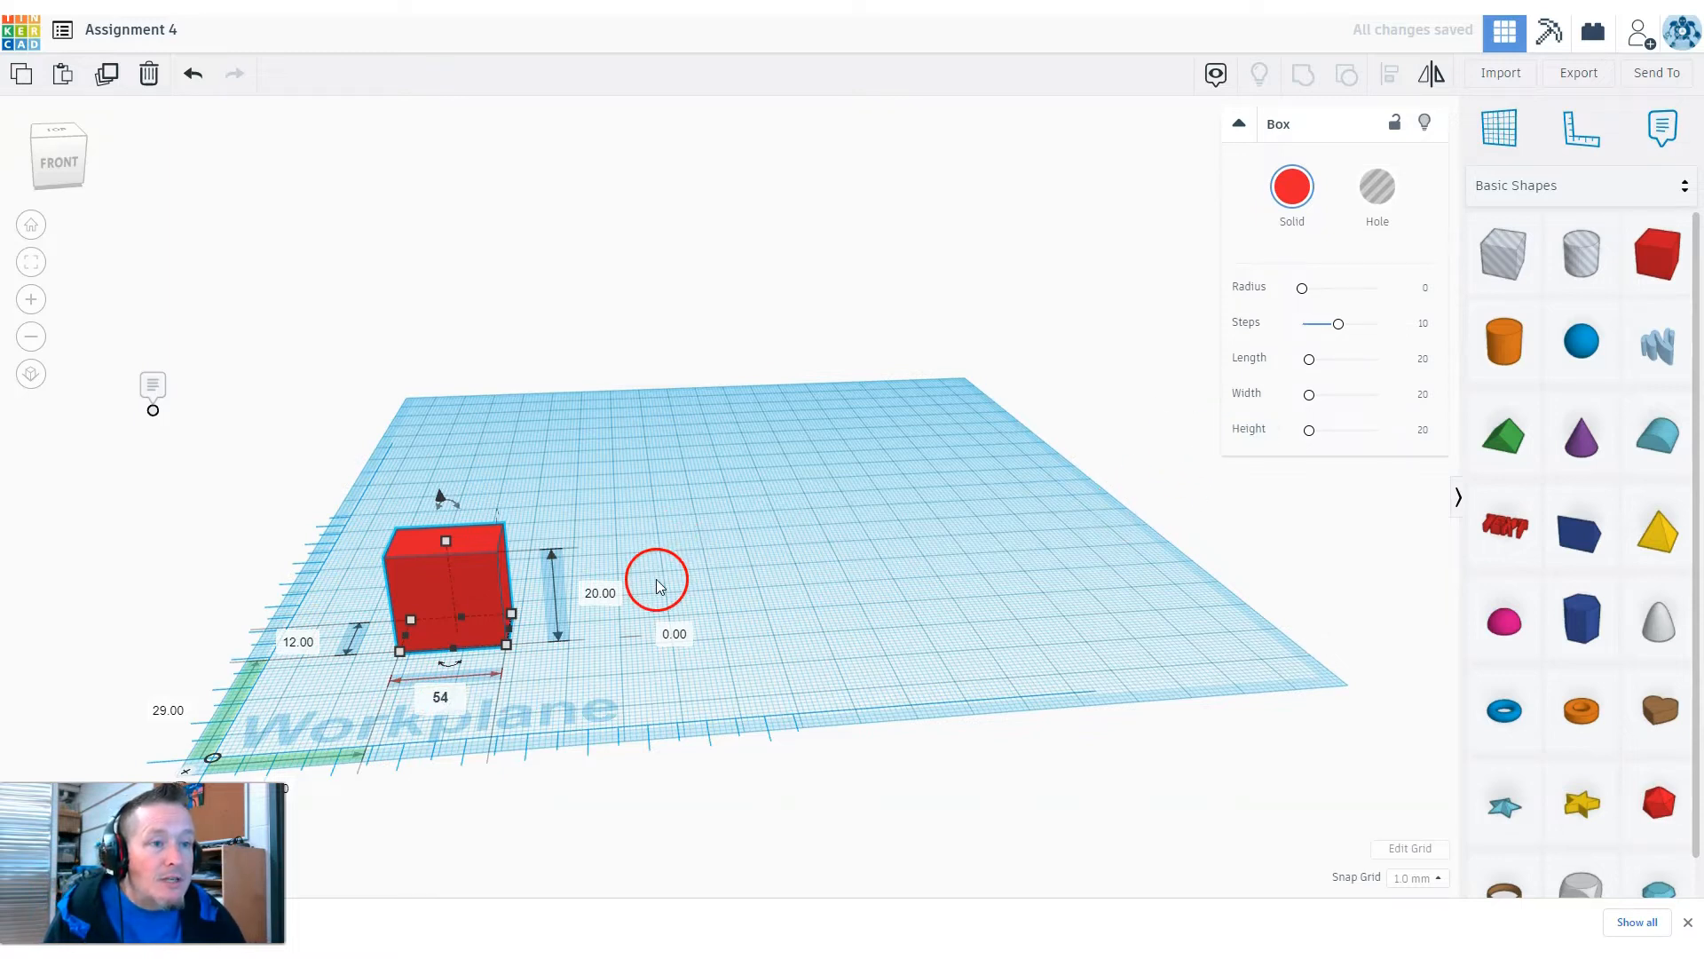
{"action": "left_click", "coordinate": [781, 587]}
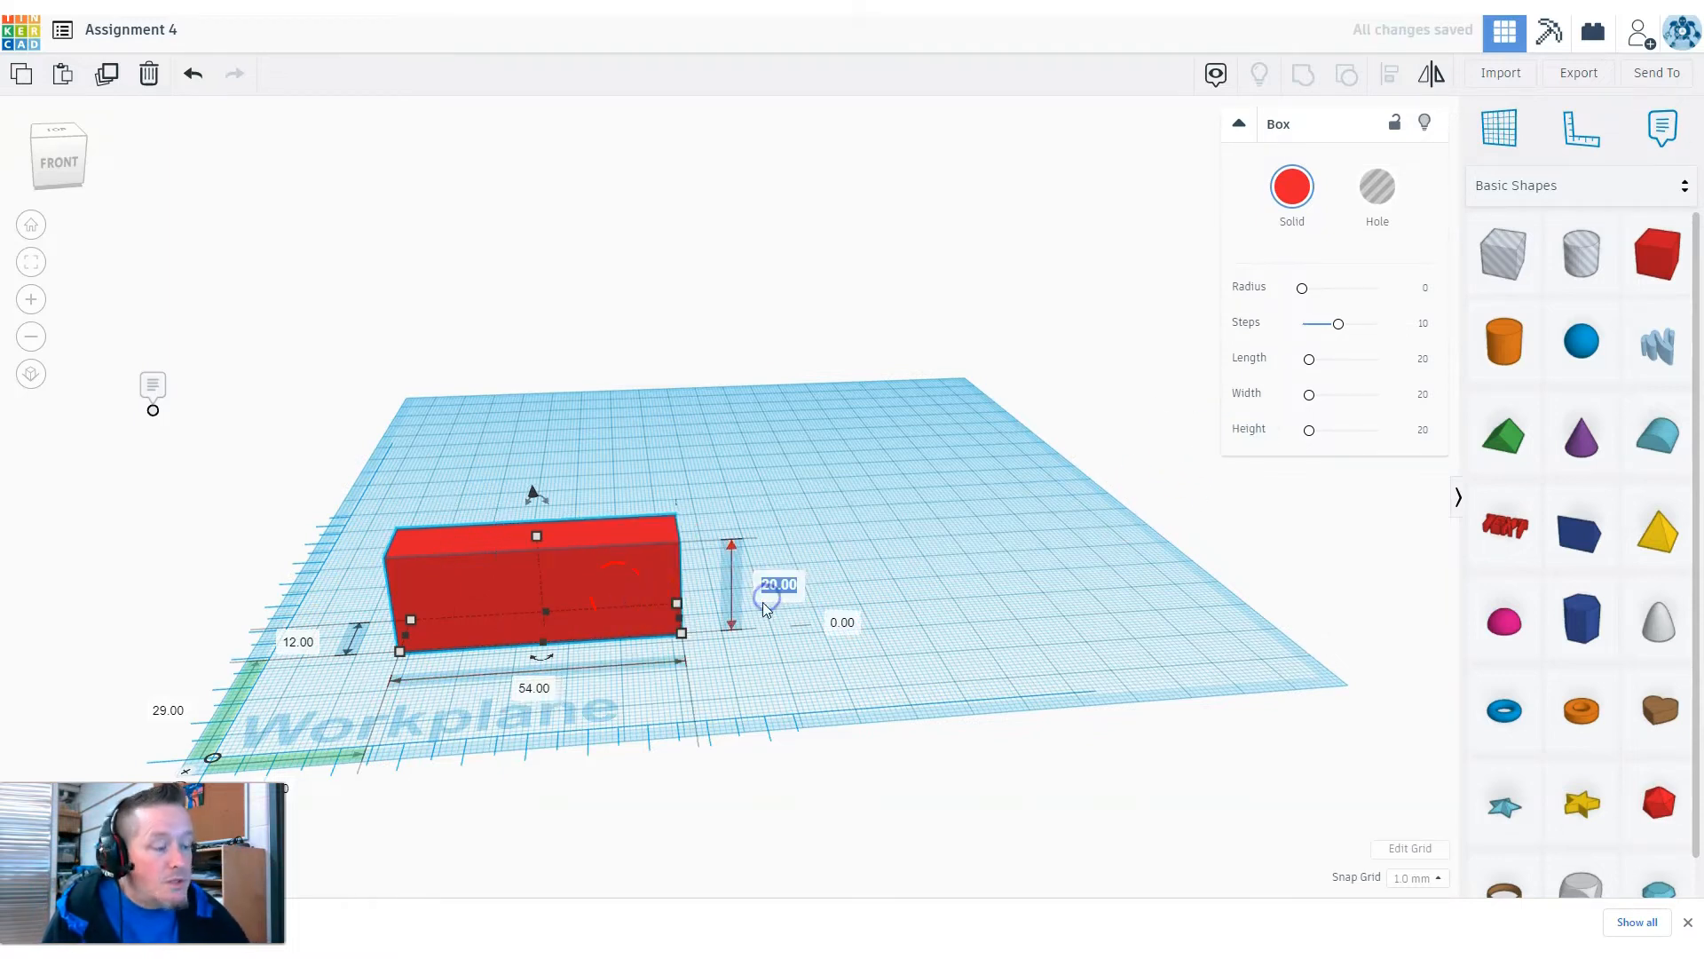
{"action": "key", "text": "Return"}
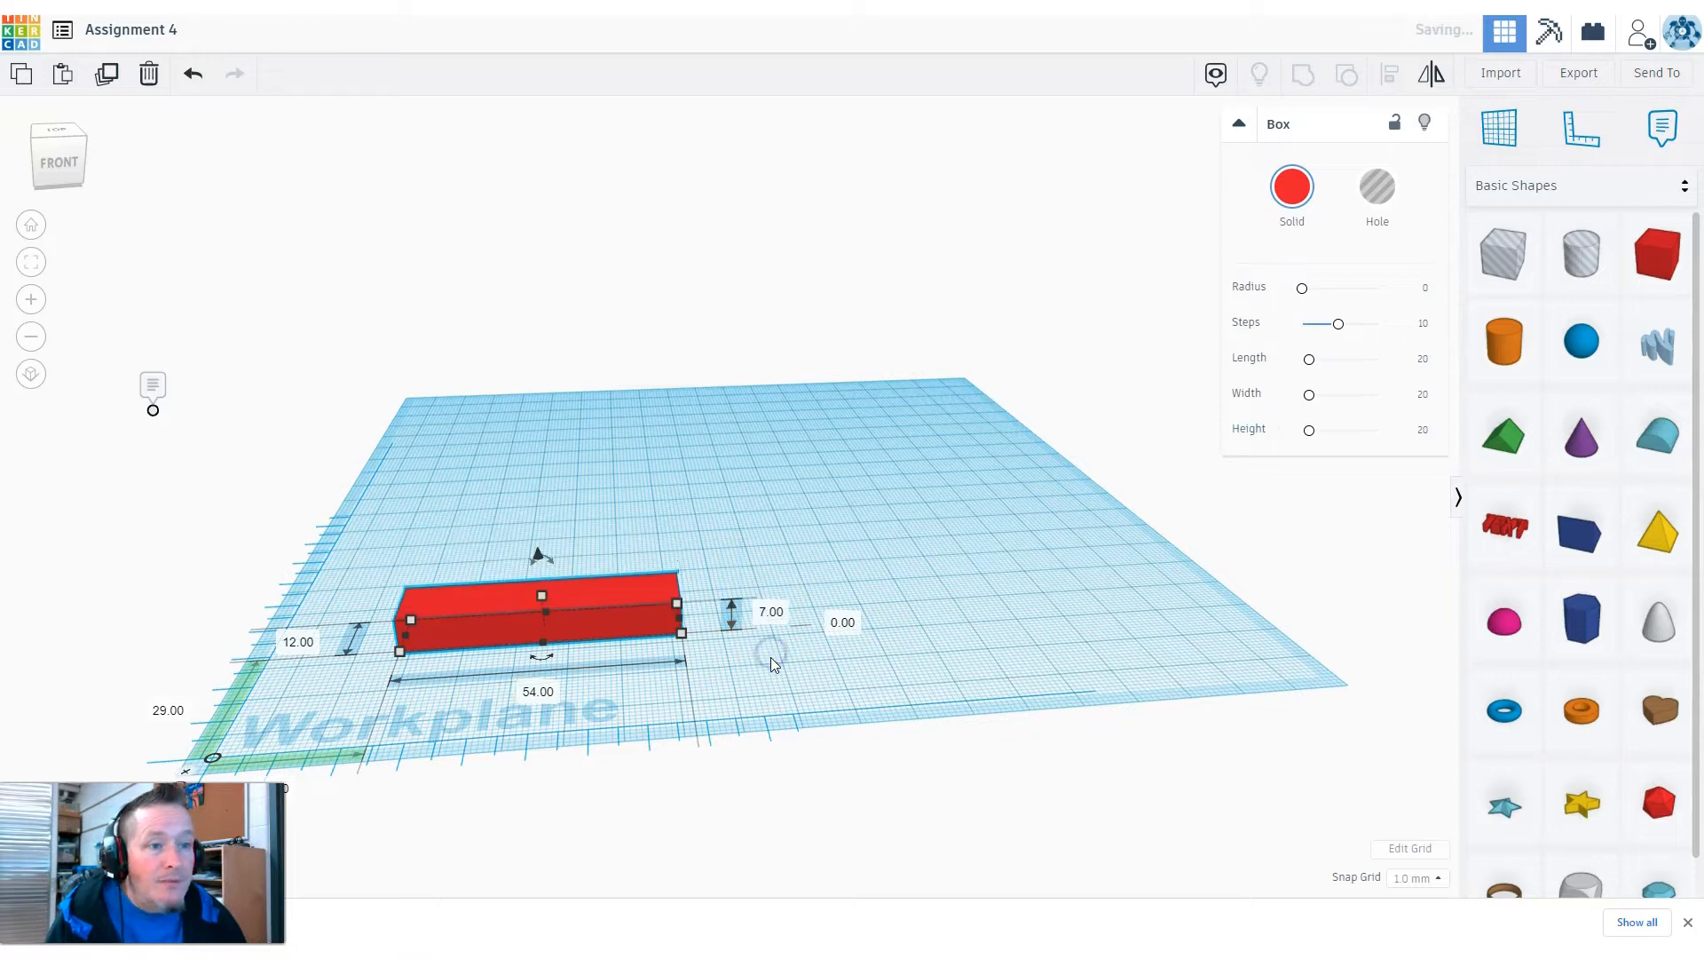
Move the box toward the workplane's front edge and shift the ruler's origin to about 12 mm in front of and 20 mm beside it
{"action": "left_click_drag", "start_coordinate": [481, 631], "coordinate": [438, 667]}
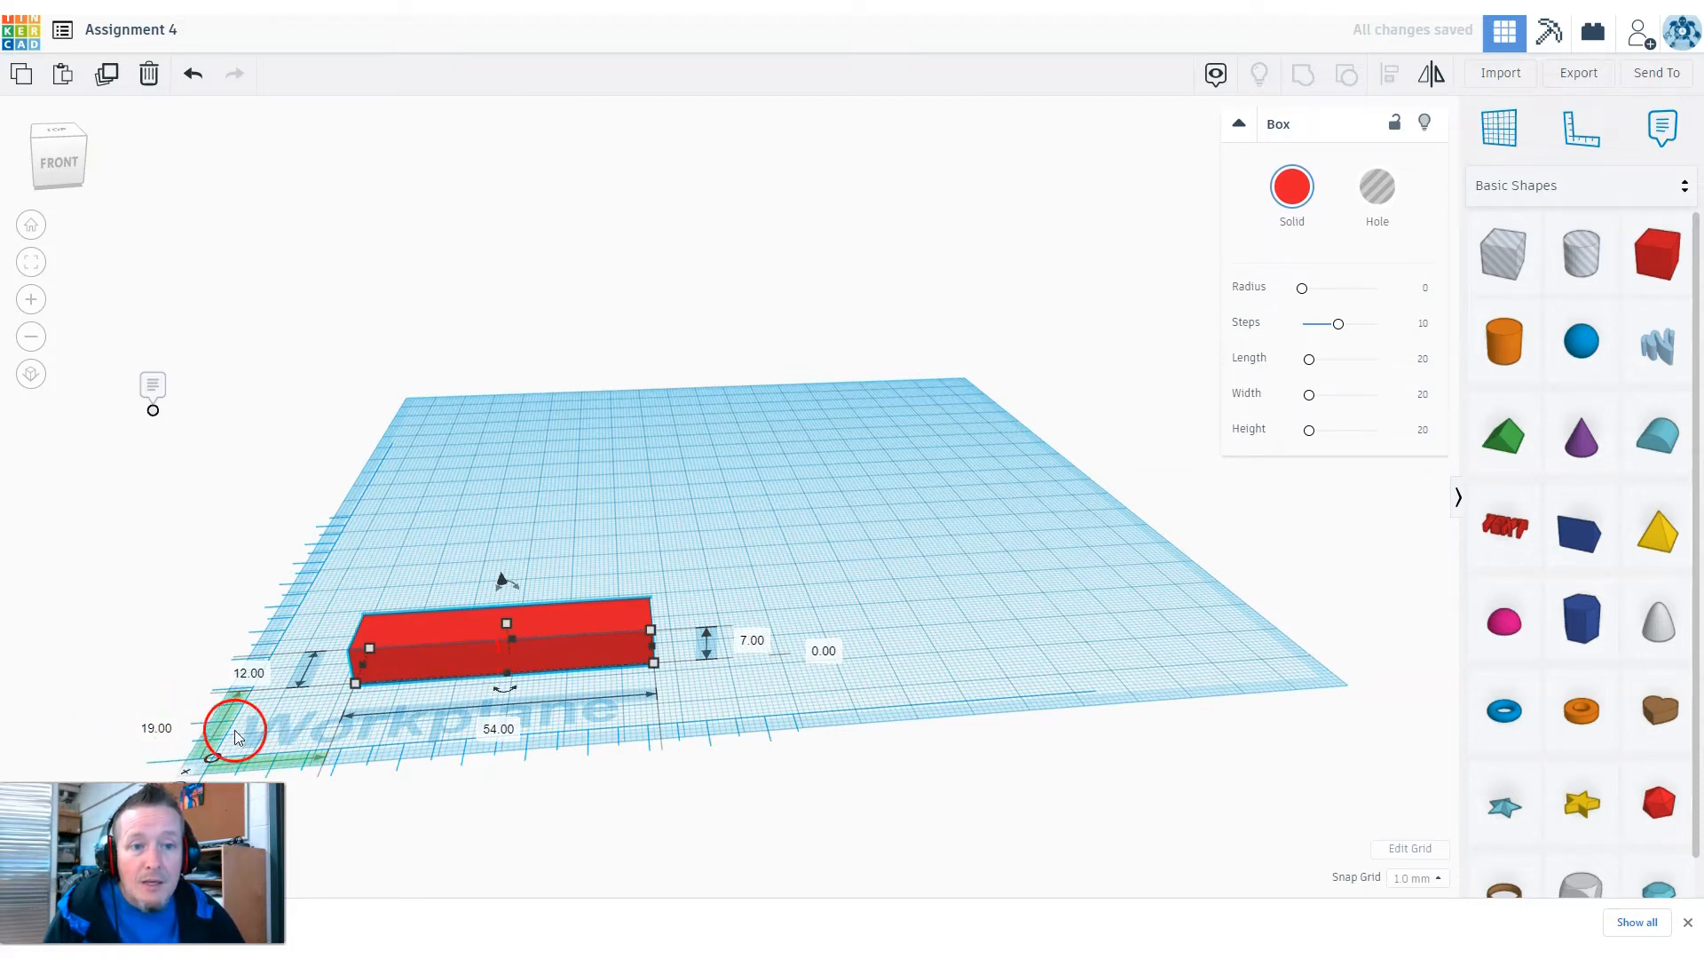
{"action": "mouse_move", "coordinate": [424, 666]}
{"action": "left_mouse_down"}
{"action": "mouse_move", "coordinate": [407, 744]}
{"action": "mouse_move", "coordinate": [417, 695]}
{"action": "left_mouse_up"}
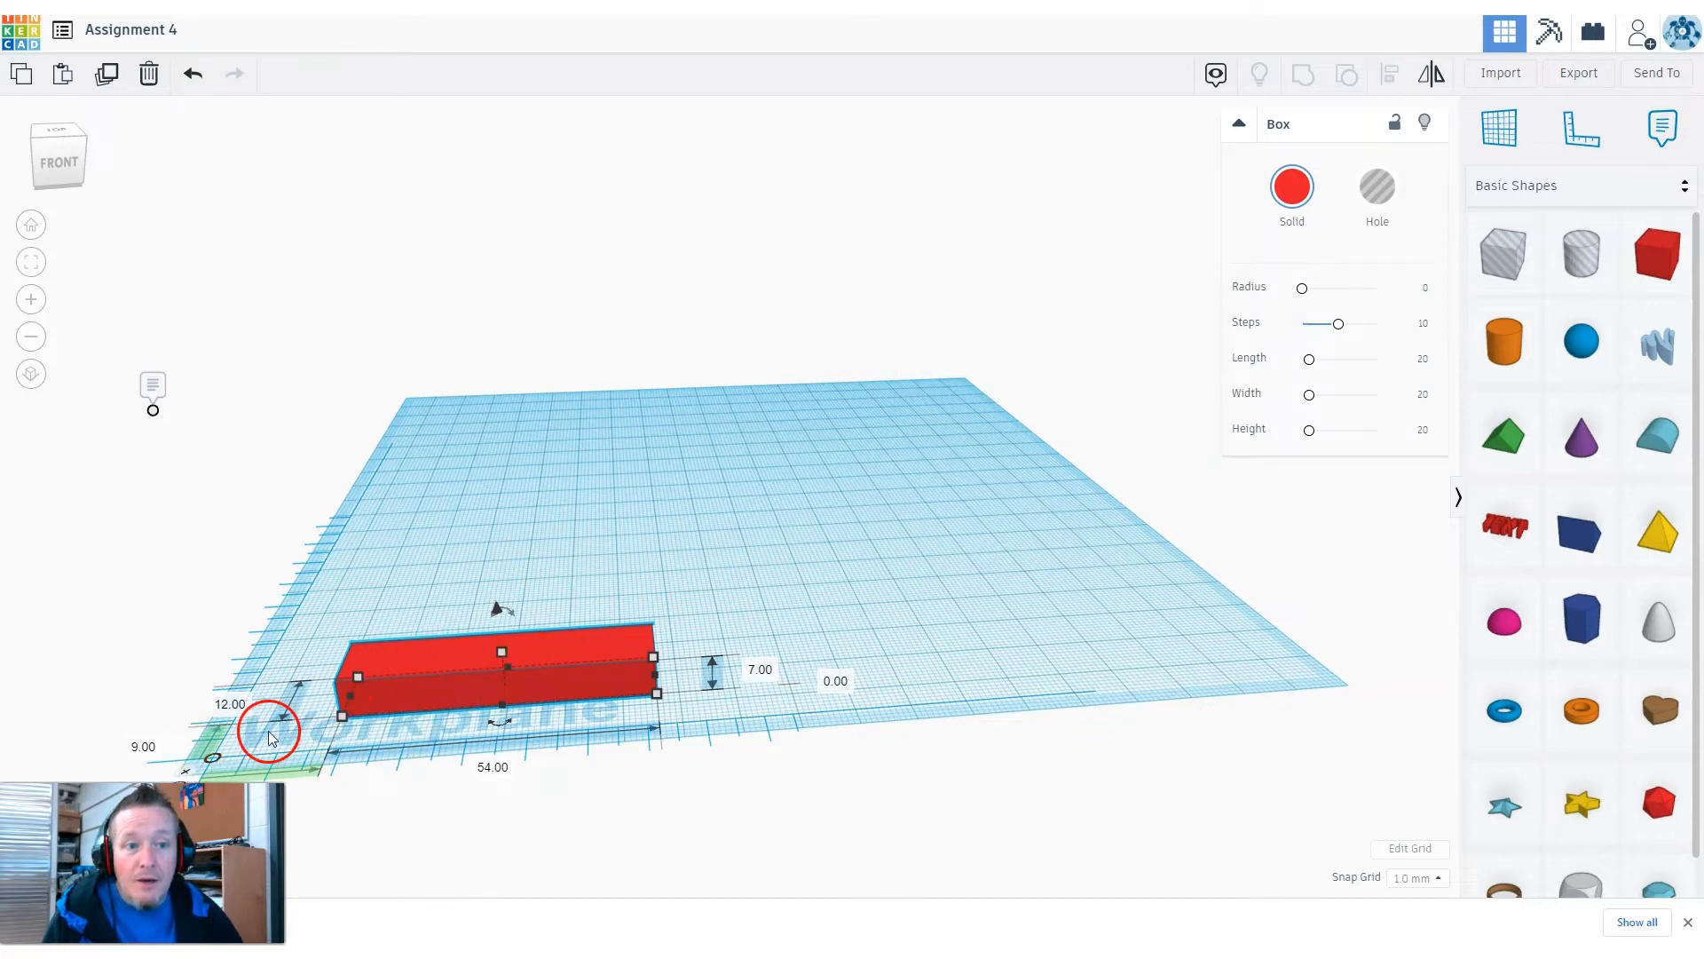
{"action": "left_click_drag", "start_coordinate": [213, 762], "coordinate": [195, 773]}
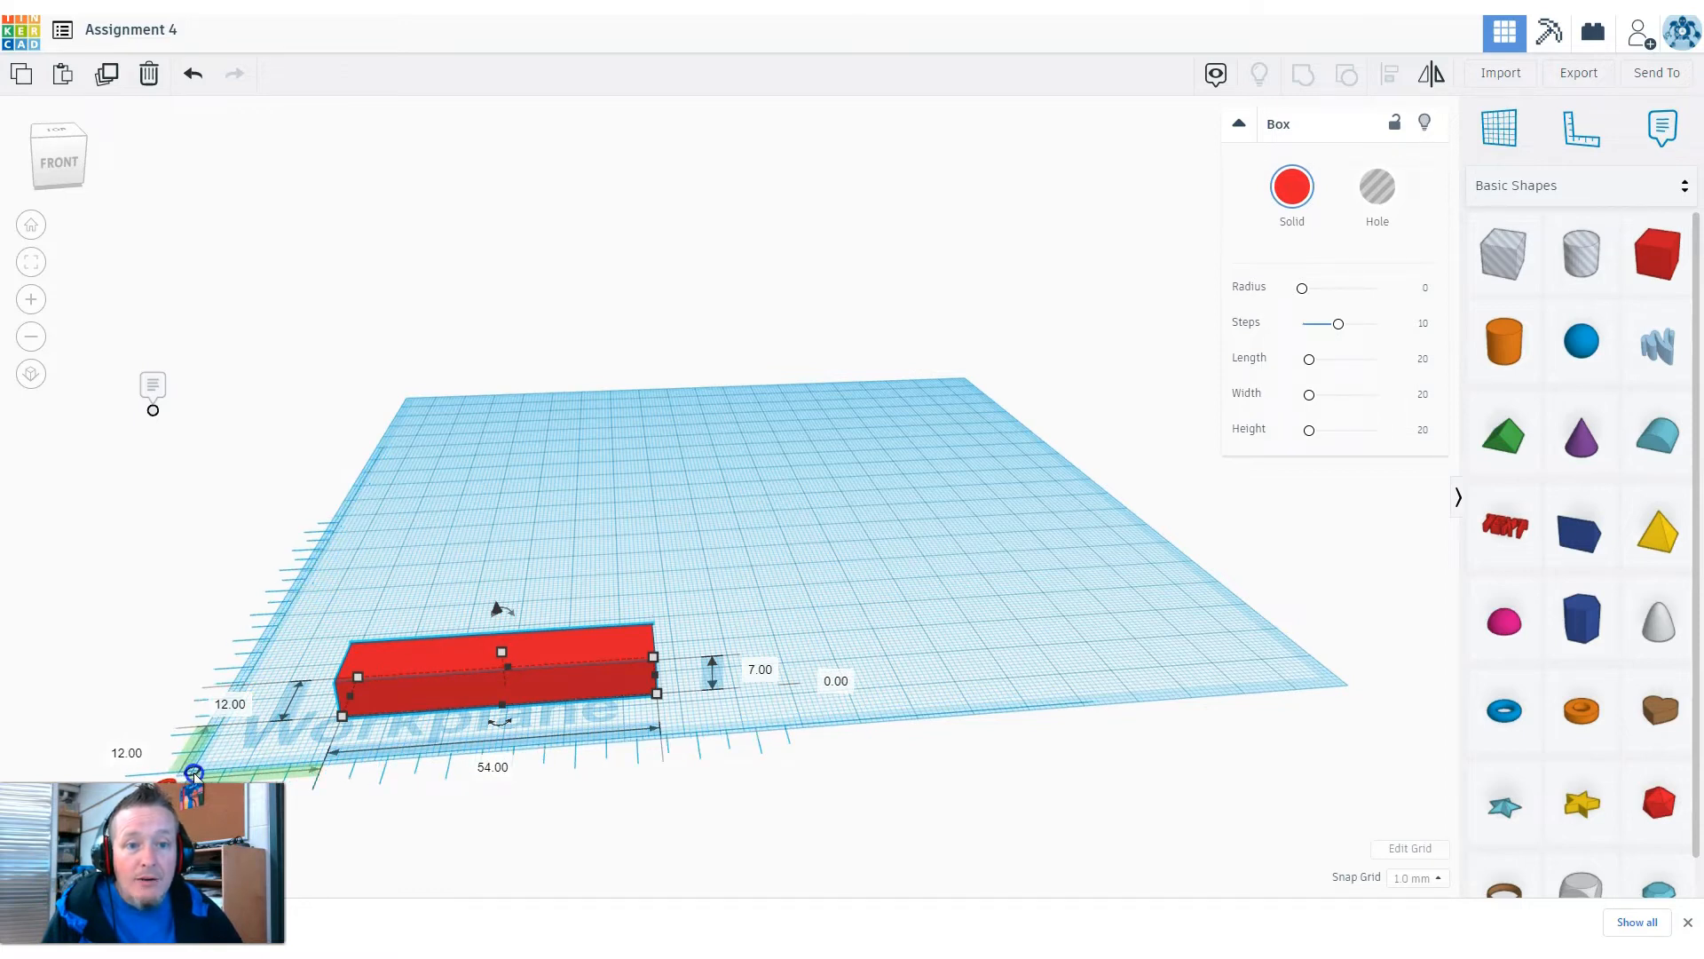
Duplicate the 54 mm long red box in place
{"action": "scroll", "coordinate": [467, 799], "scroll_direction": "down", "scroll_amount": 5}
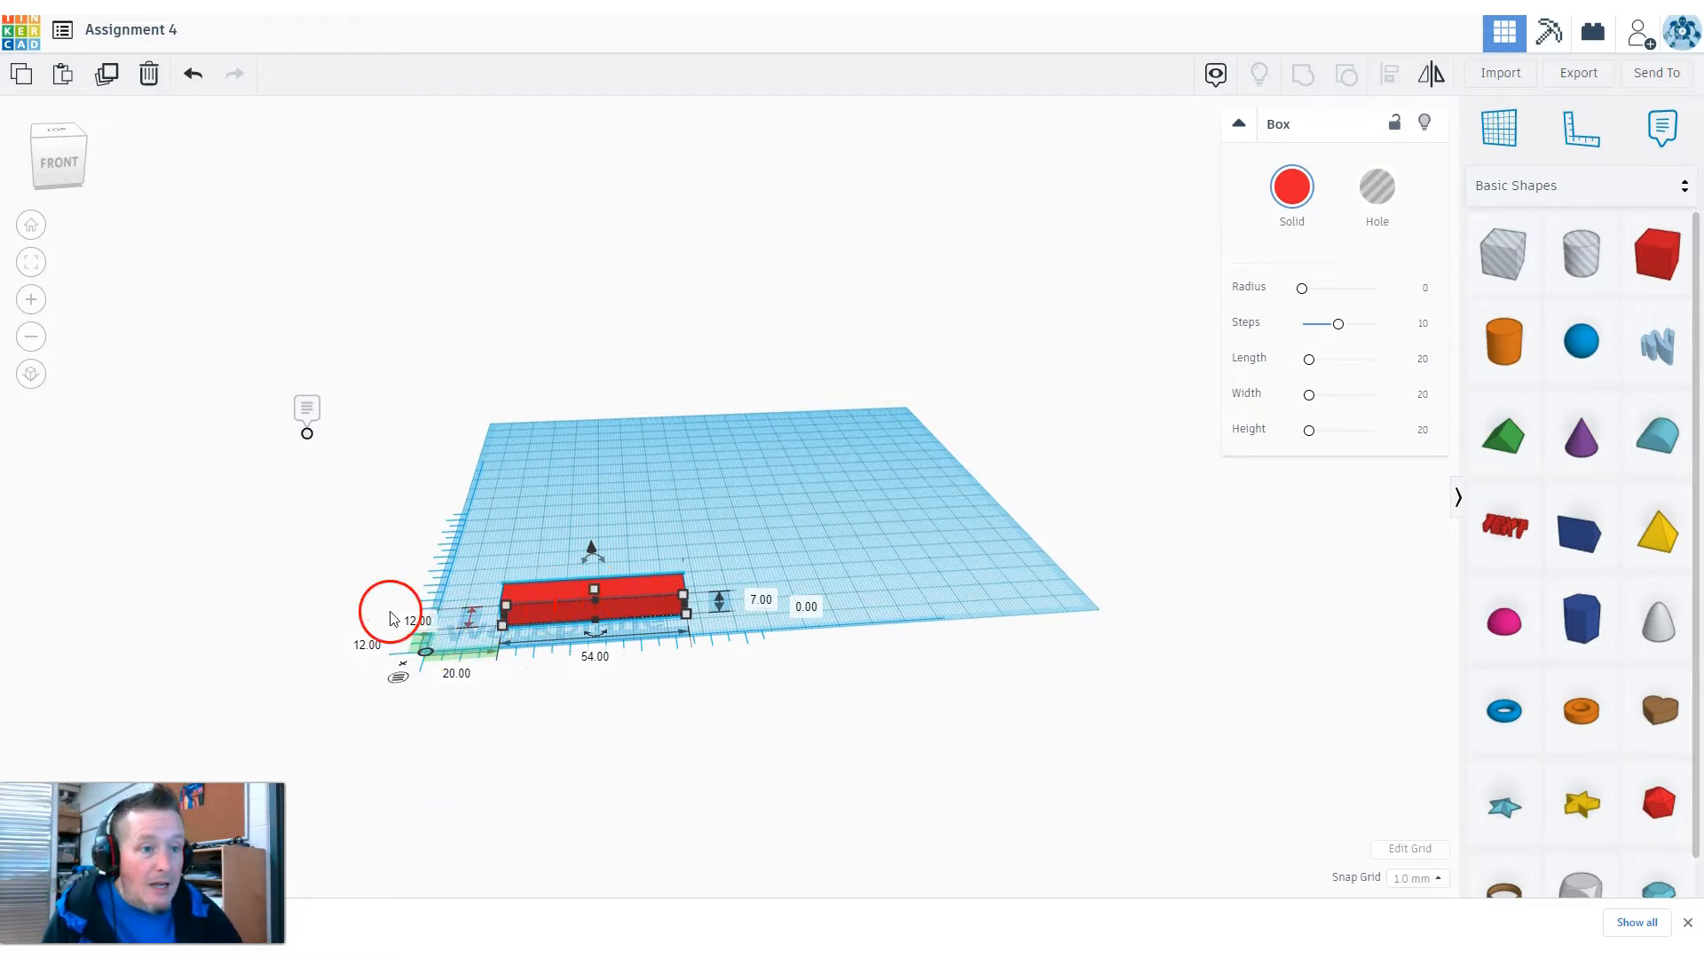
{"action": "right_click_drag", "start_coordinate": [696, 735], "coordinate": [576, 720]}
{"action": "scroll", "coordinate": [532, 605], "scroll_direction": "up", "scroll_amount": 3}
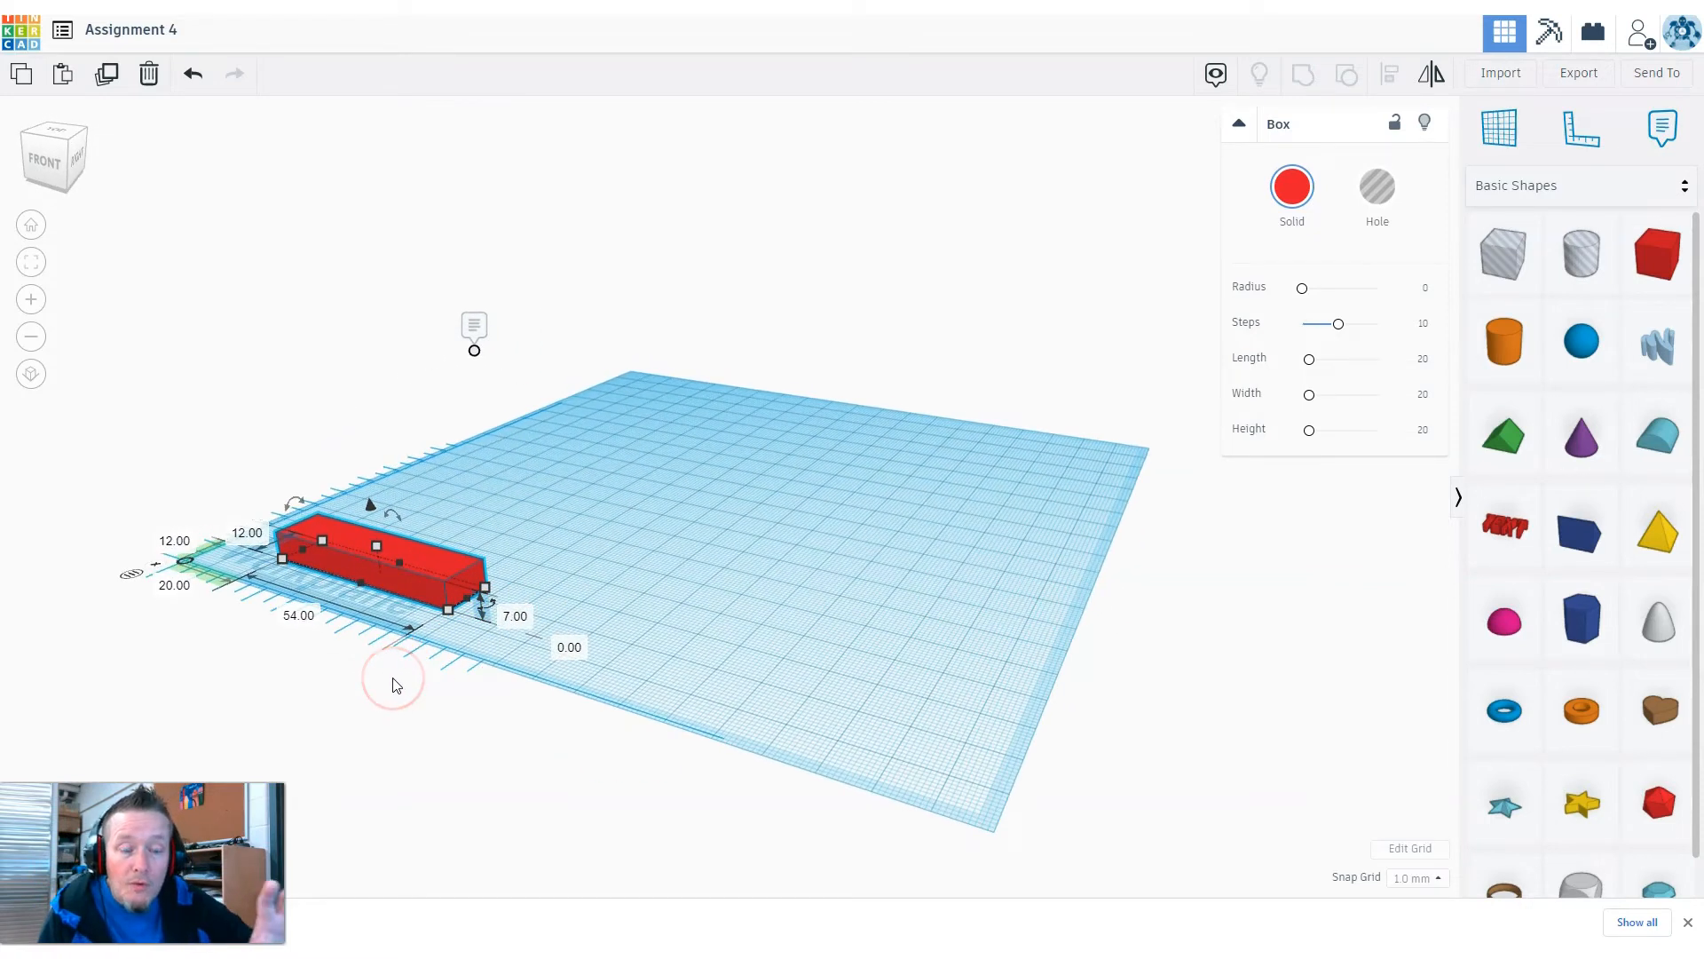
{"action": "left_click", "coordinate": [400, 642]}
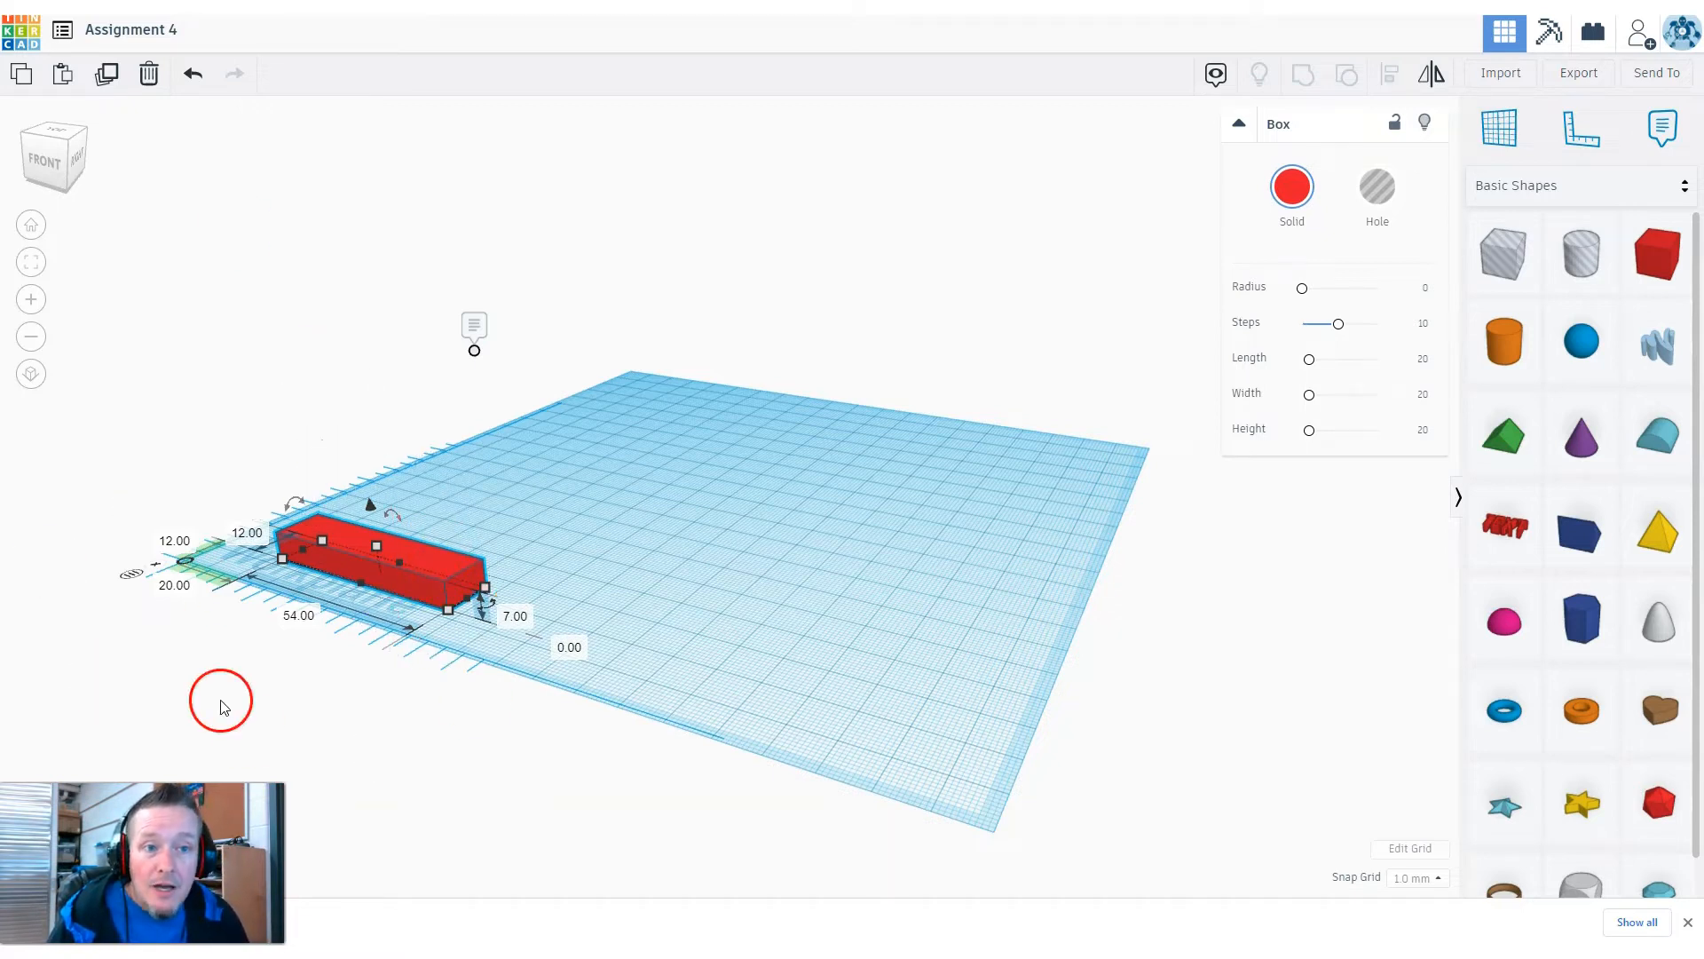
{"action": "left_click", "coordinate": [107, 78]}
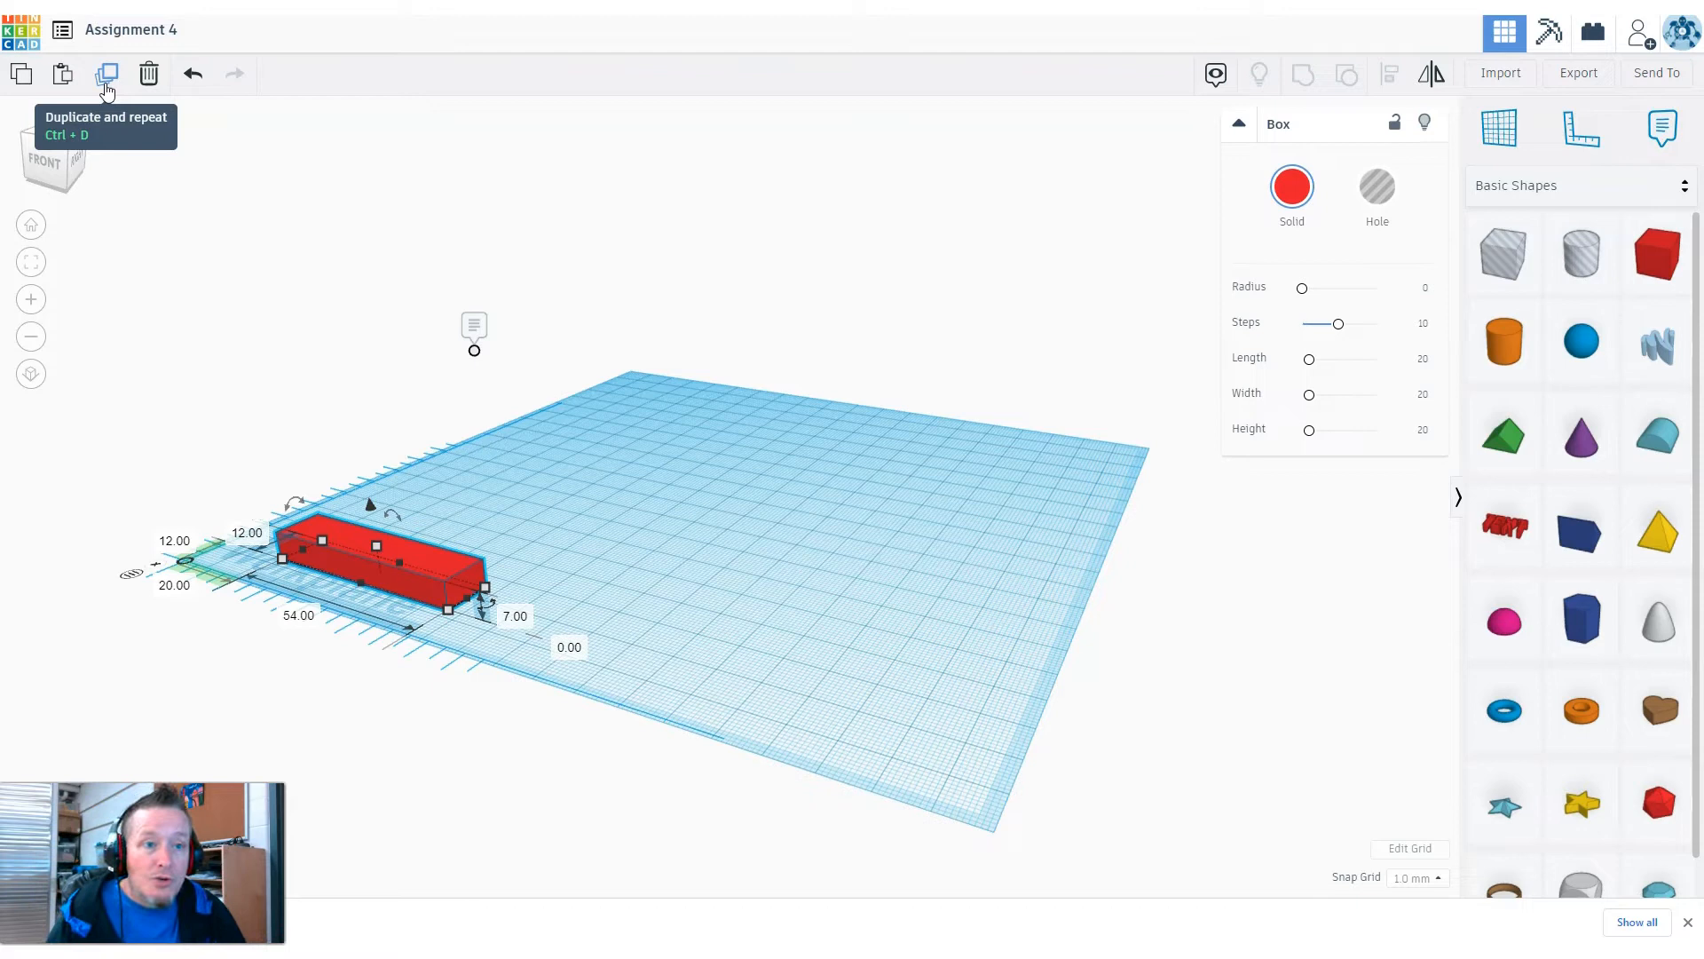
{"action": "left_click", "coordinate": [217, 418]}
{"action": "left_click", "coordinate": [435, 593]}
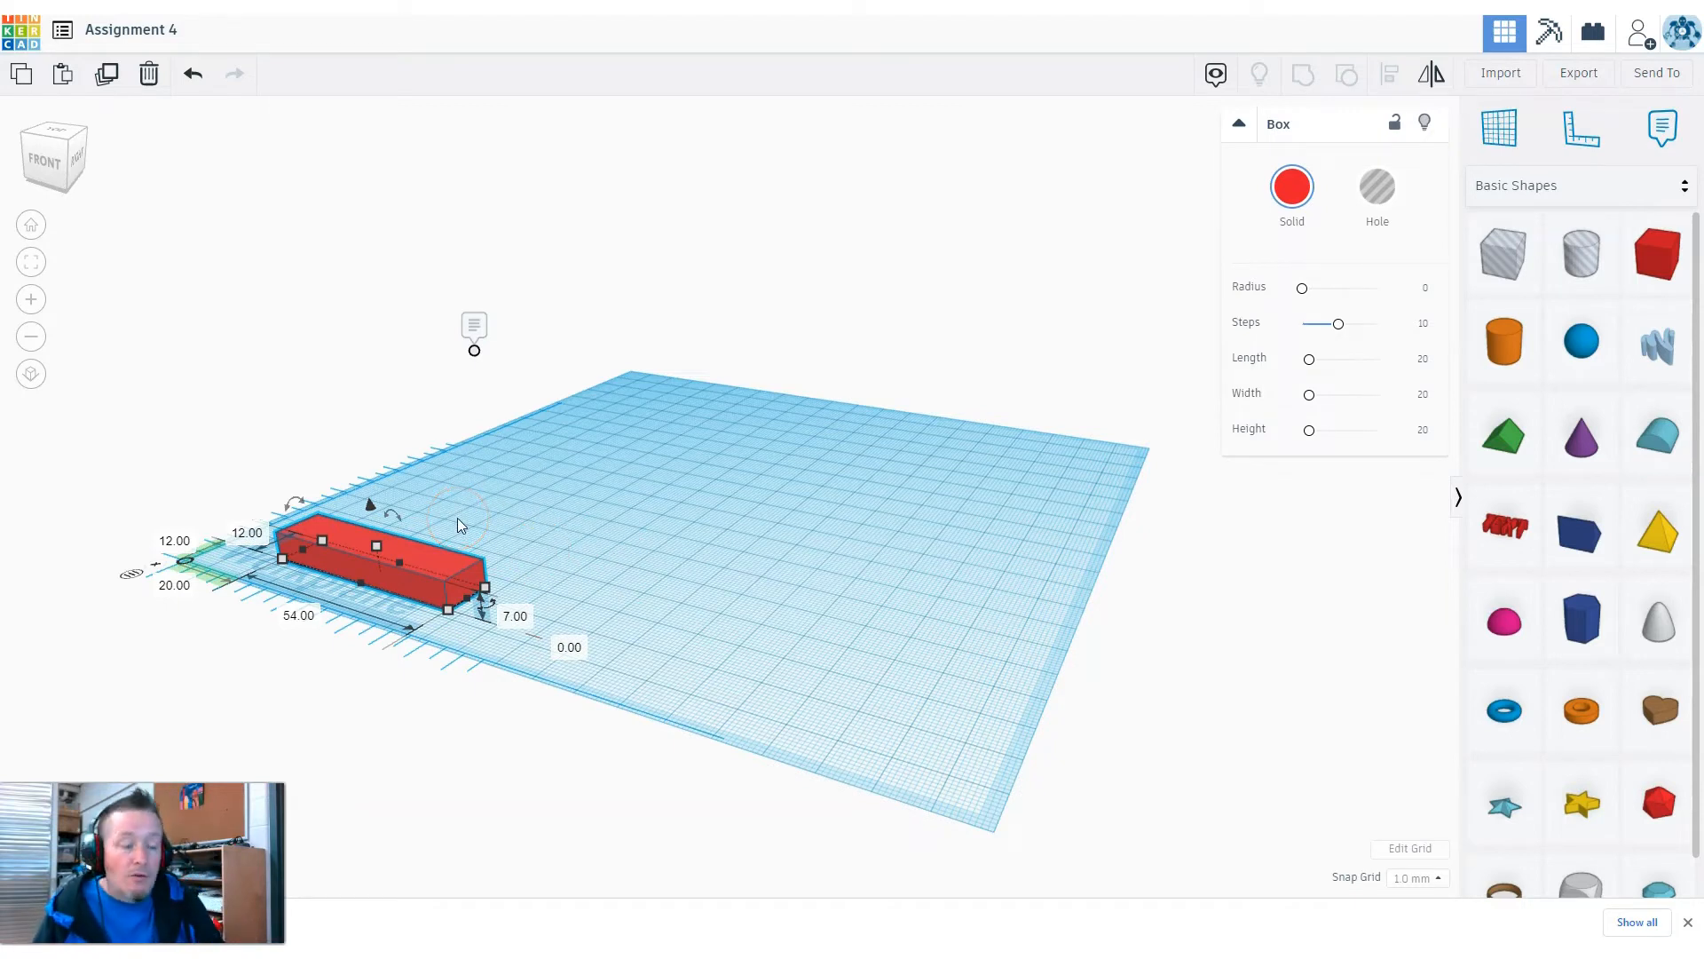
Move the duplicate box back to 24 mm from the ruler's origin, flush behind the original box
{"action": "key", "text": "Up"}
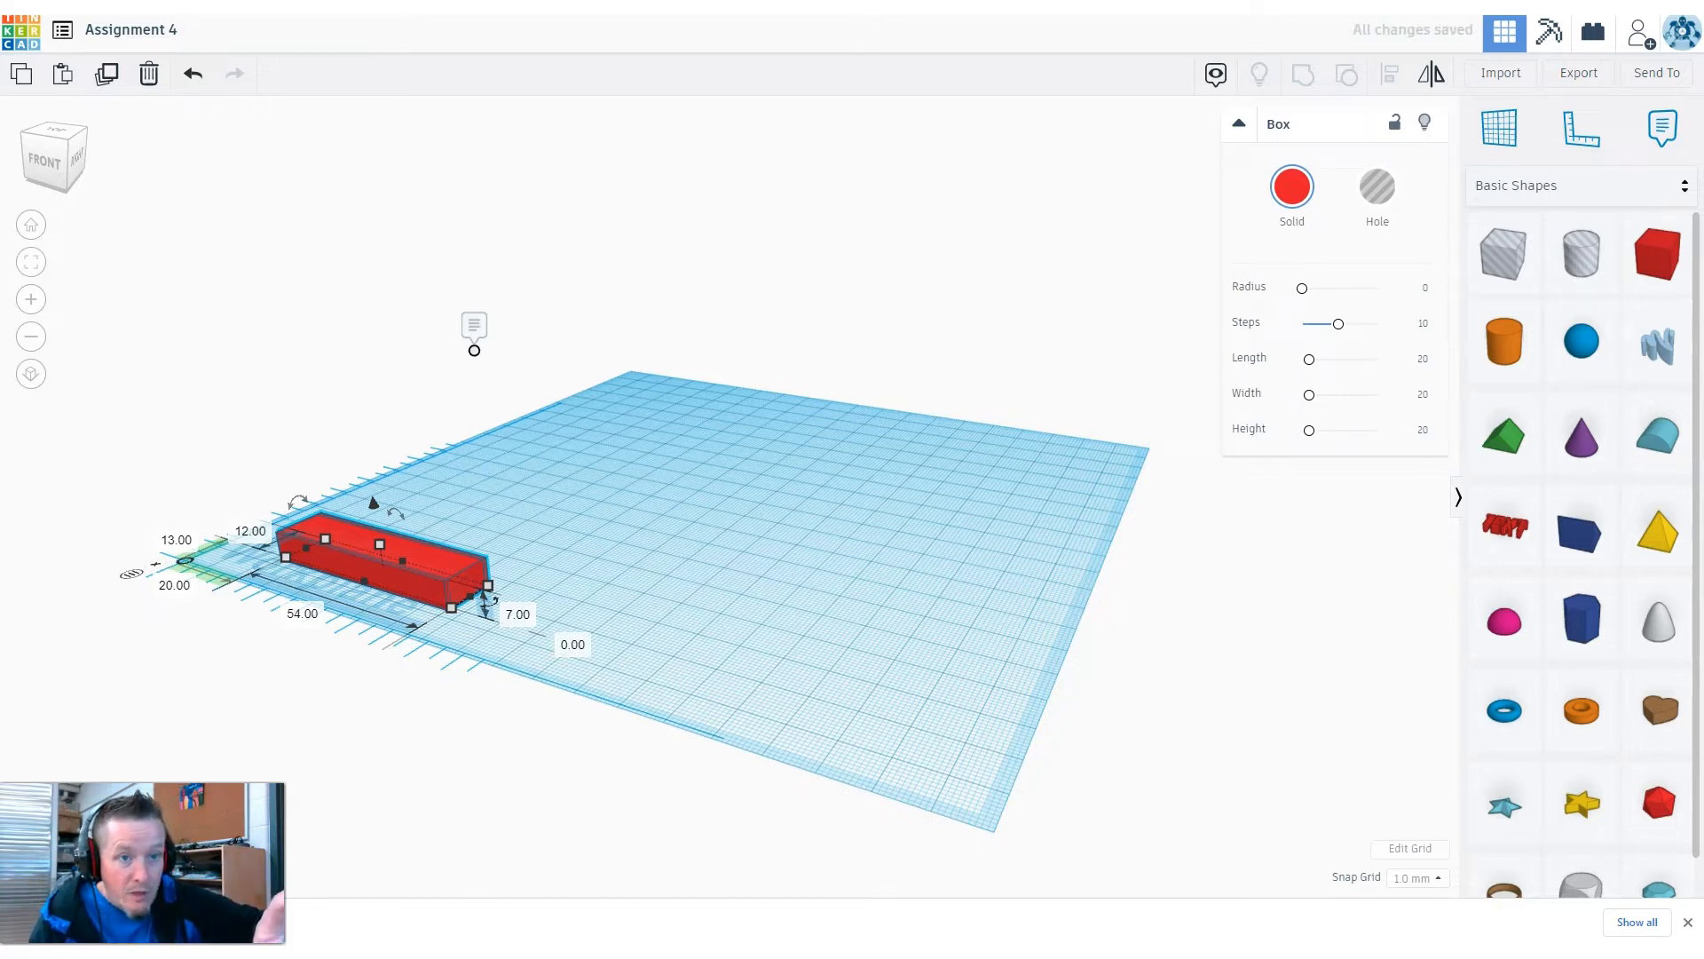
{"action": "key", "text": "Down"}
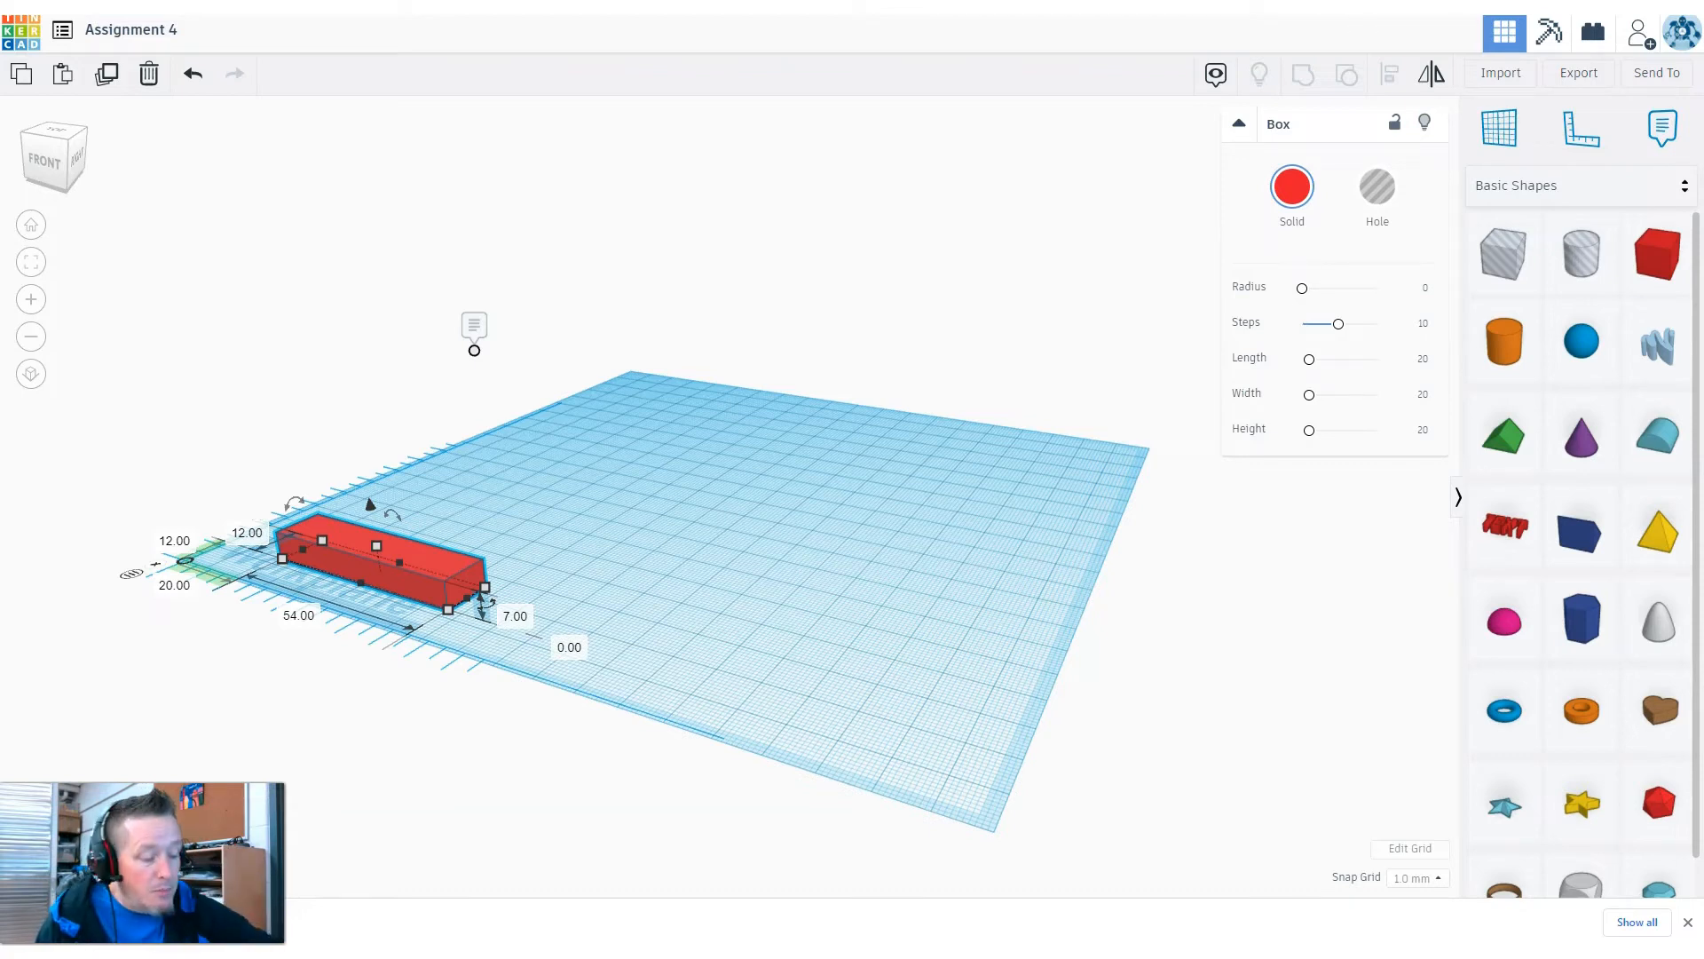
{"action": "key", "text": "Up"}
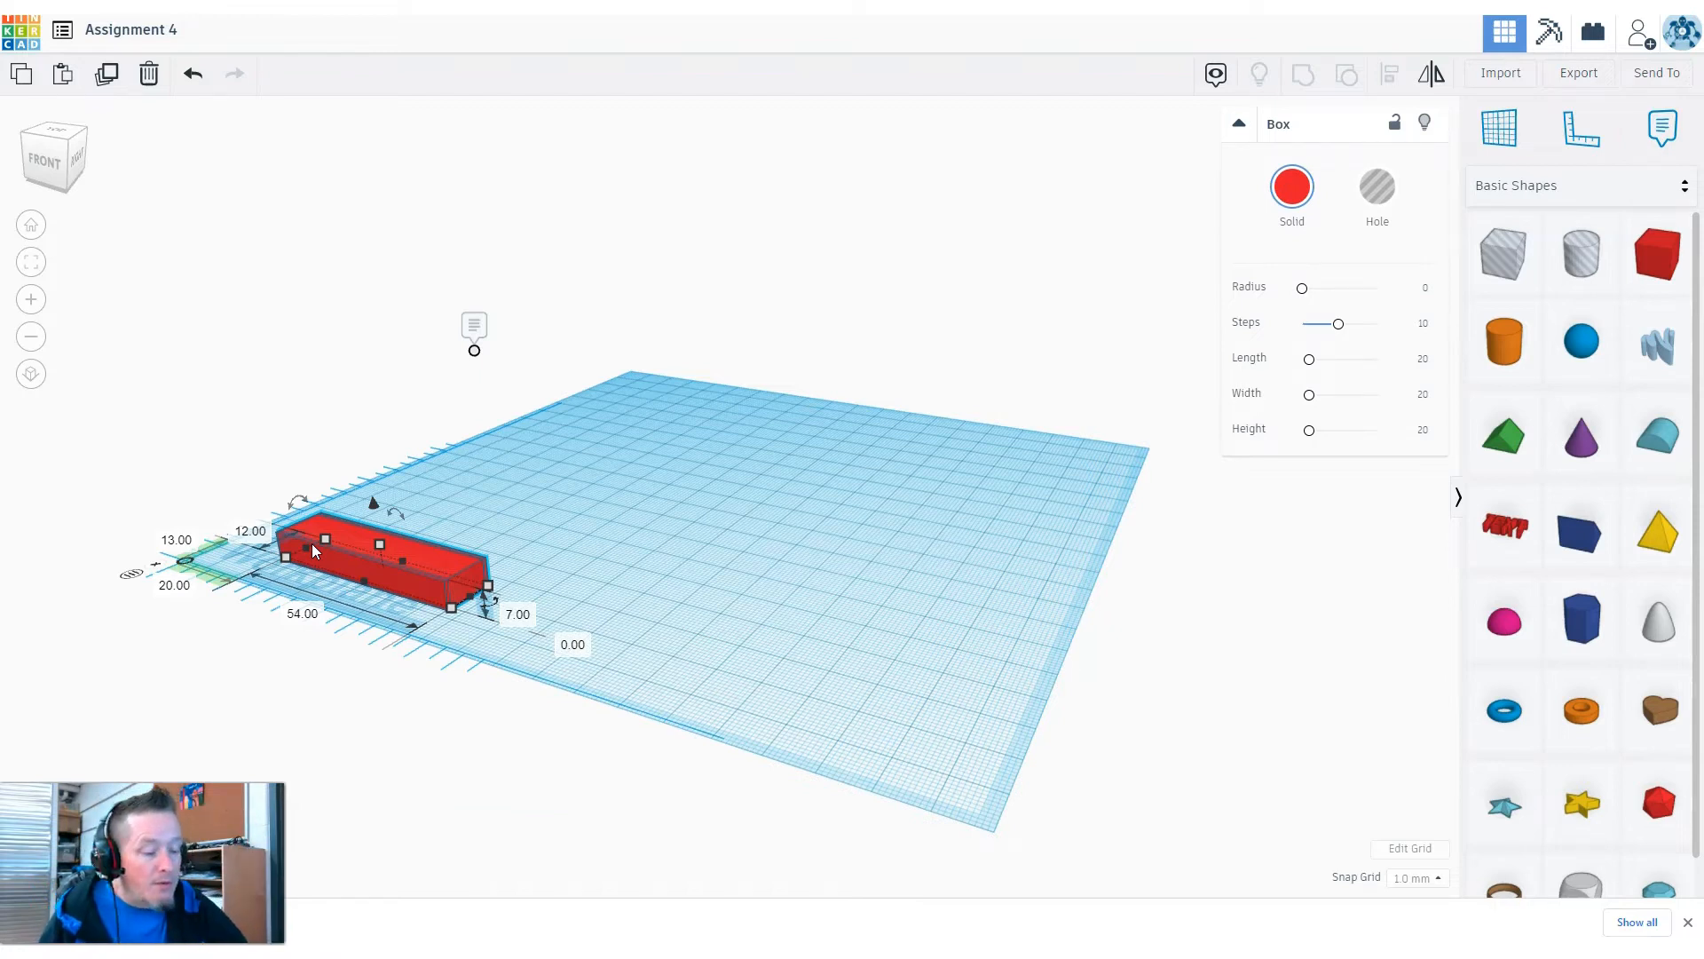
{"action": "key", "text": "Up"}
{"action": "key", "text": "Up"}
{"action": "key", "text": "Up"}
{"action": "key", "text": "Up"}
{"action": "key", "text": "Up"}
{"action": "key", "text": "Up"}
{"action": "key", "text": "Up"}
{"action": "key", "text": "Up"}
{"action": "key", "text": "Up"}
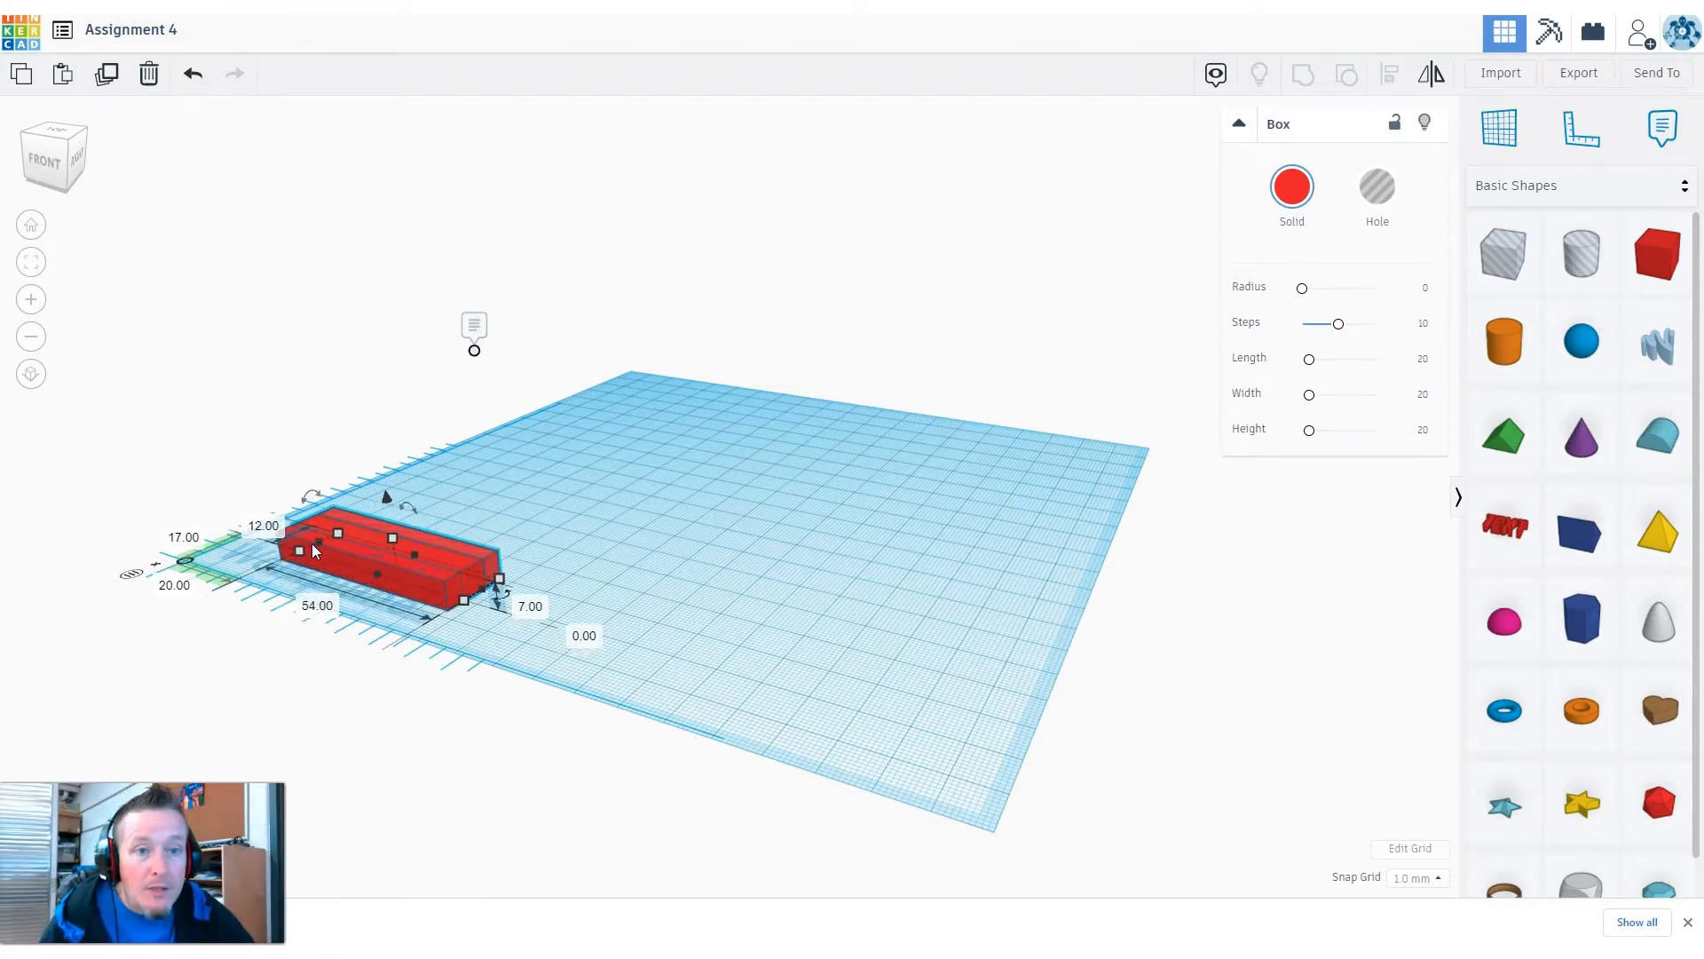
{"action": "key", "text": "Up"}
{"action": "key", "text": "Up"}
{"action": "key", "text": "Up"}
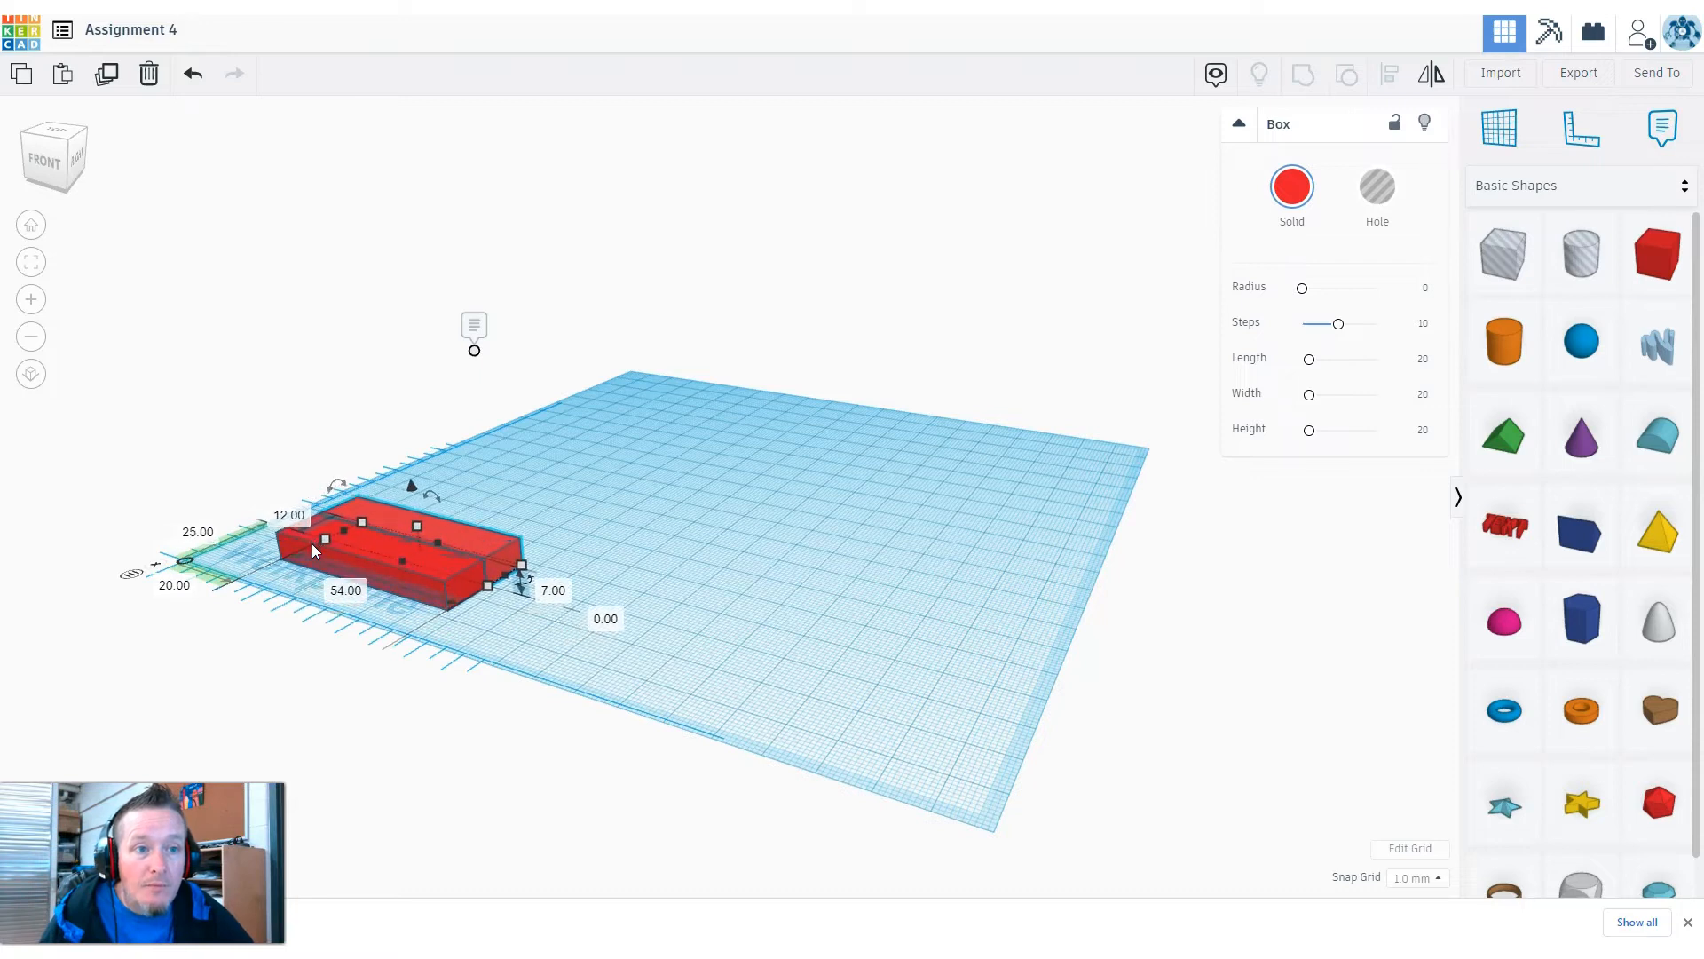
{"action": "key", "text": "Down"}
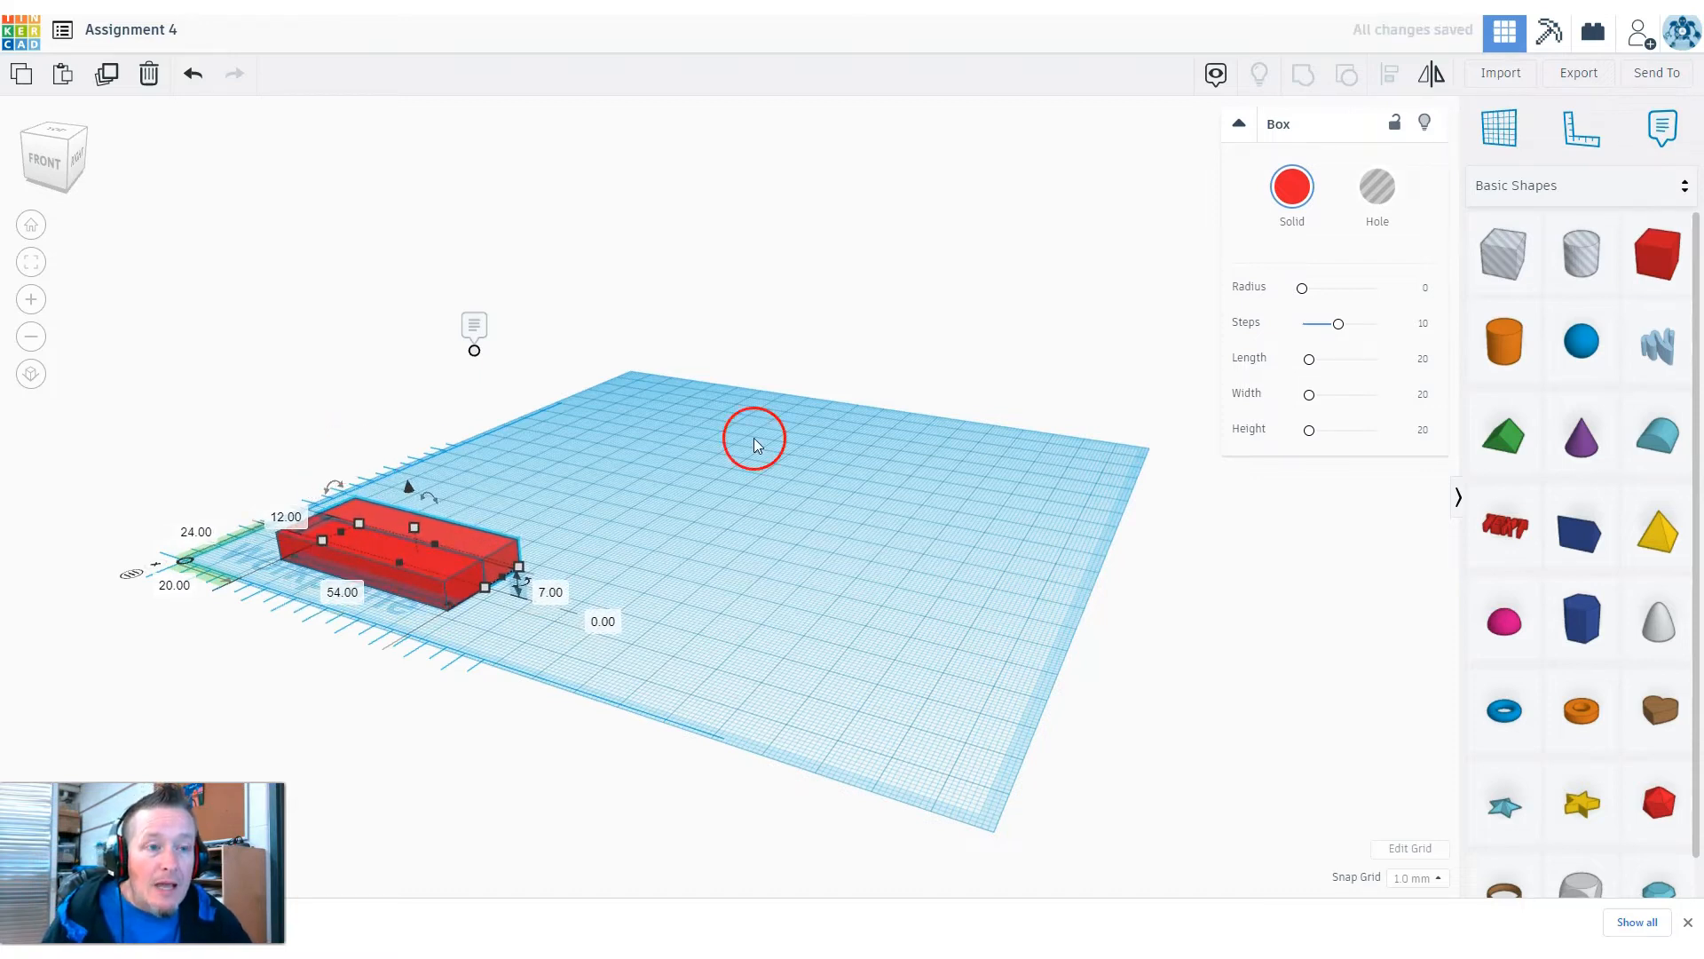
Raise the rear duplicate box 7 mm above the workplane so it forms the second stair
{"action": "right_click_drag", "start_coordinate": [742, 563], "coordinate": [604, 561]}
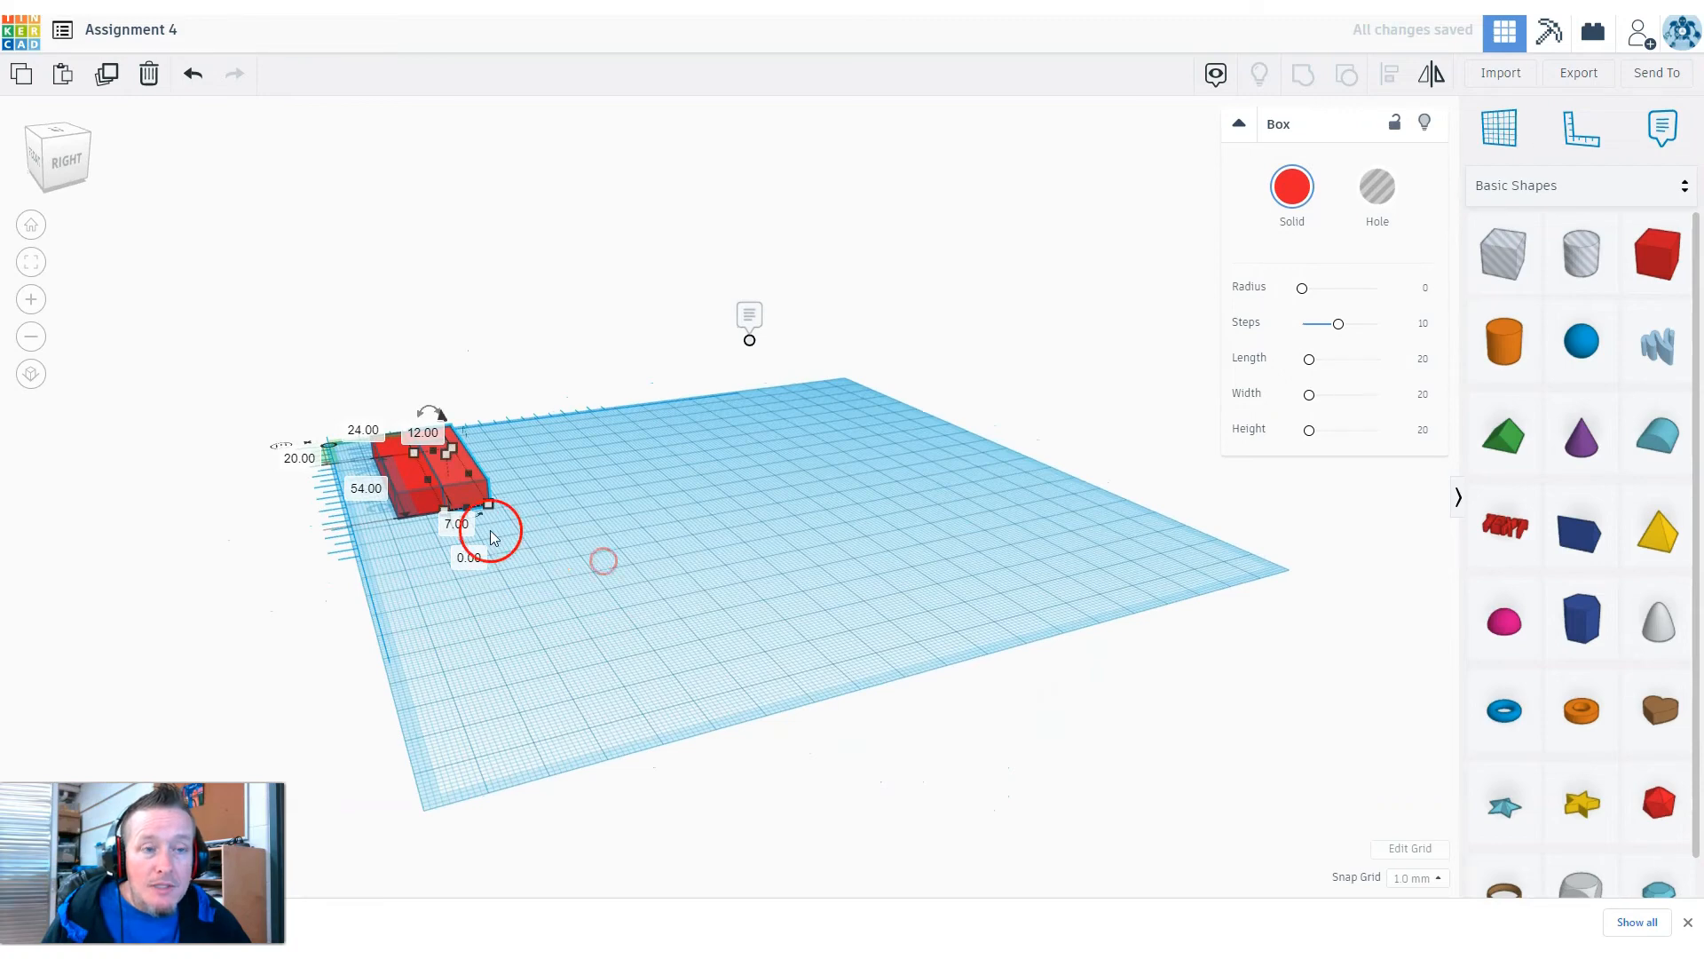
{"action": "scroll", "coordinate": [494, 538], "scroll_direction": "up", "scroll_amount": 4}
{"action": "right_click_drag", "start_coordinate": [548, 586], "coordinate": [749, 554]}
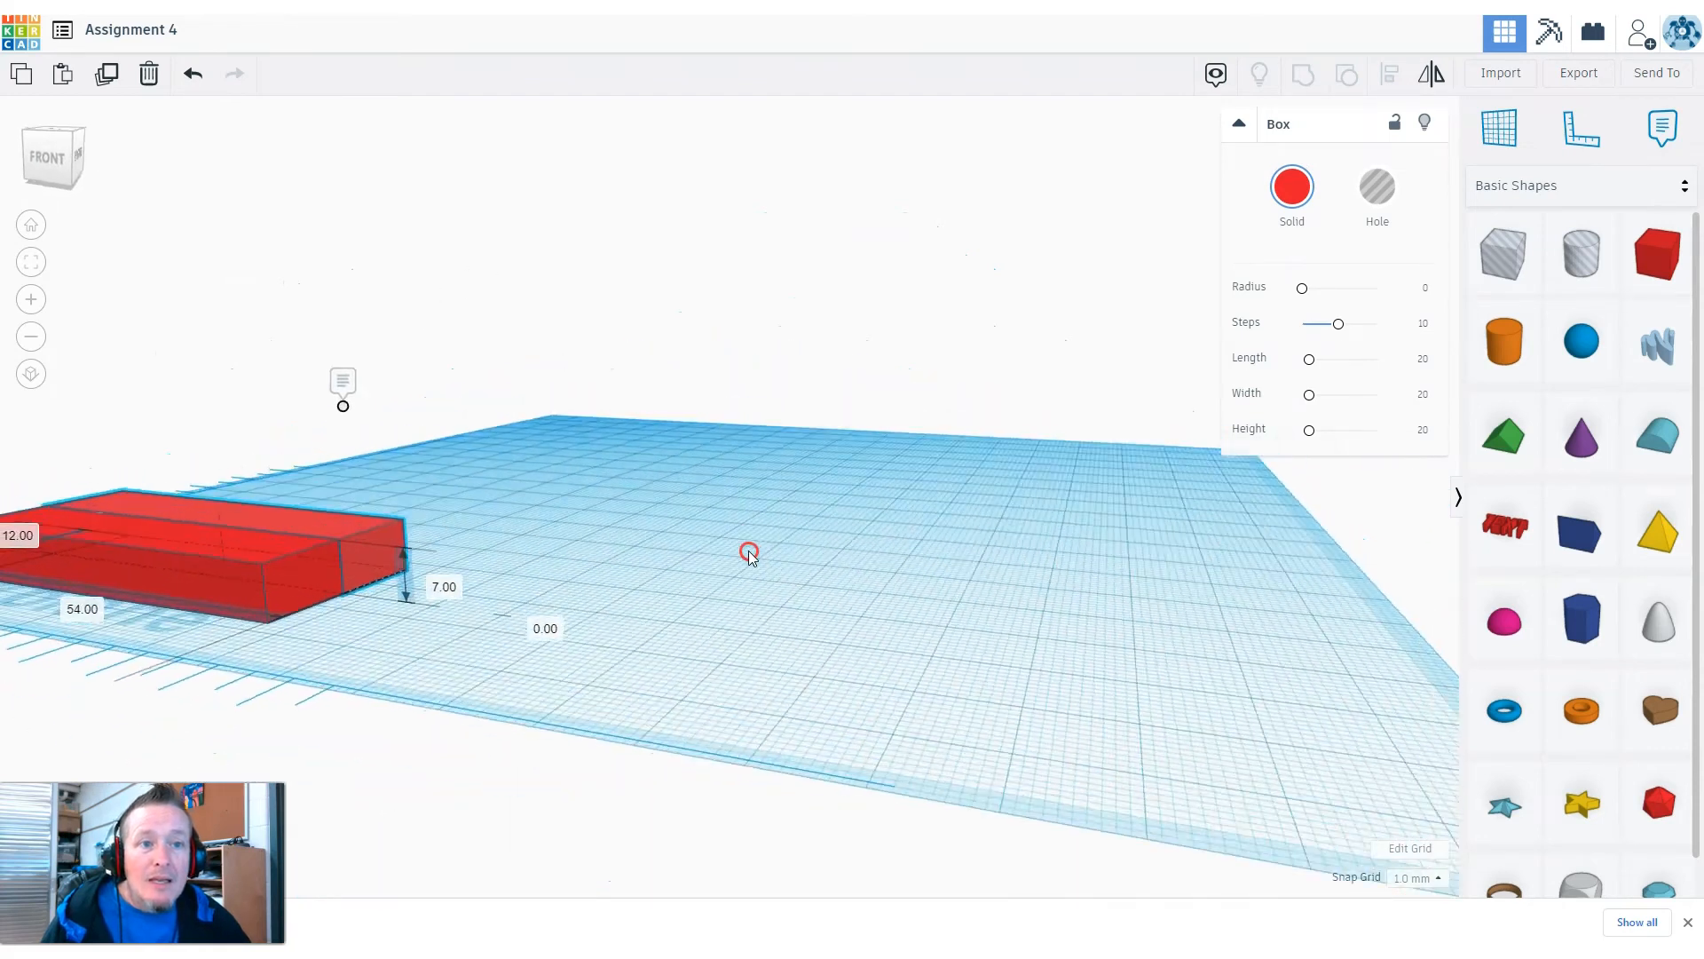
{"action": "scroll", "coordinate": [369, 651], "scroll_direction": "down", "scroll_amount": 3}
{"action": "right_click_drag", "start_coordinate": [362, 658], "coordinate": [422, 651]}
{"action": "right_click_drag", "start_coordinate": [530, 609], "coordinate": [466, 627]}
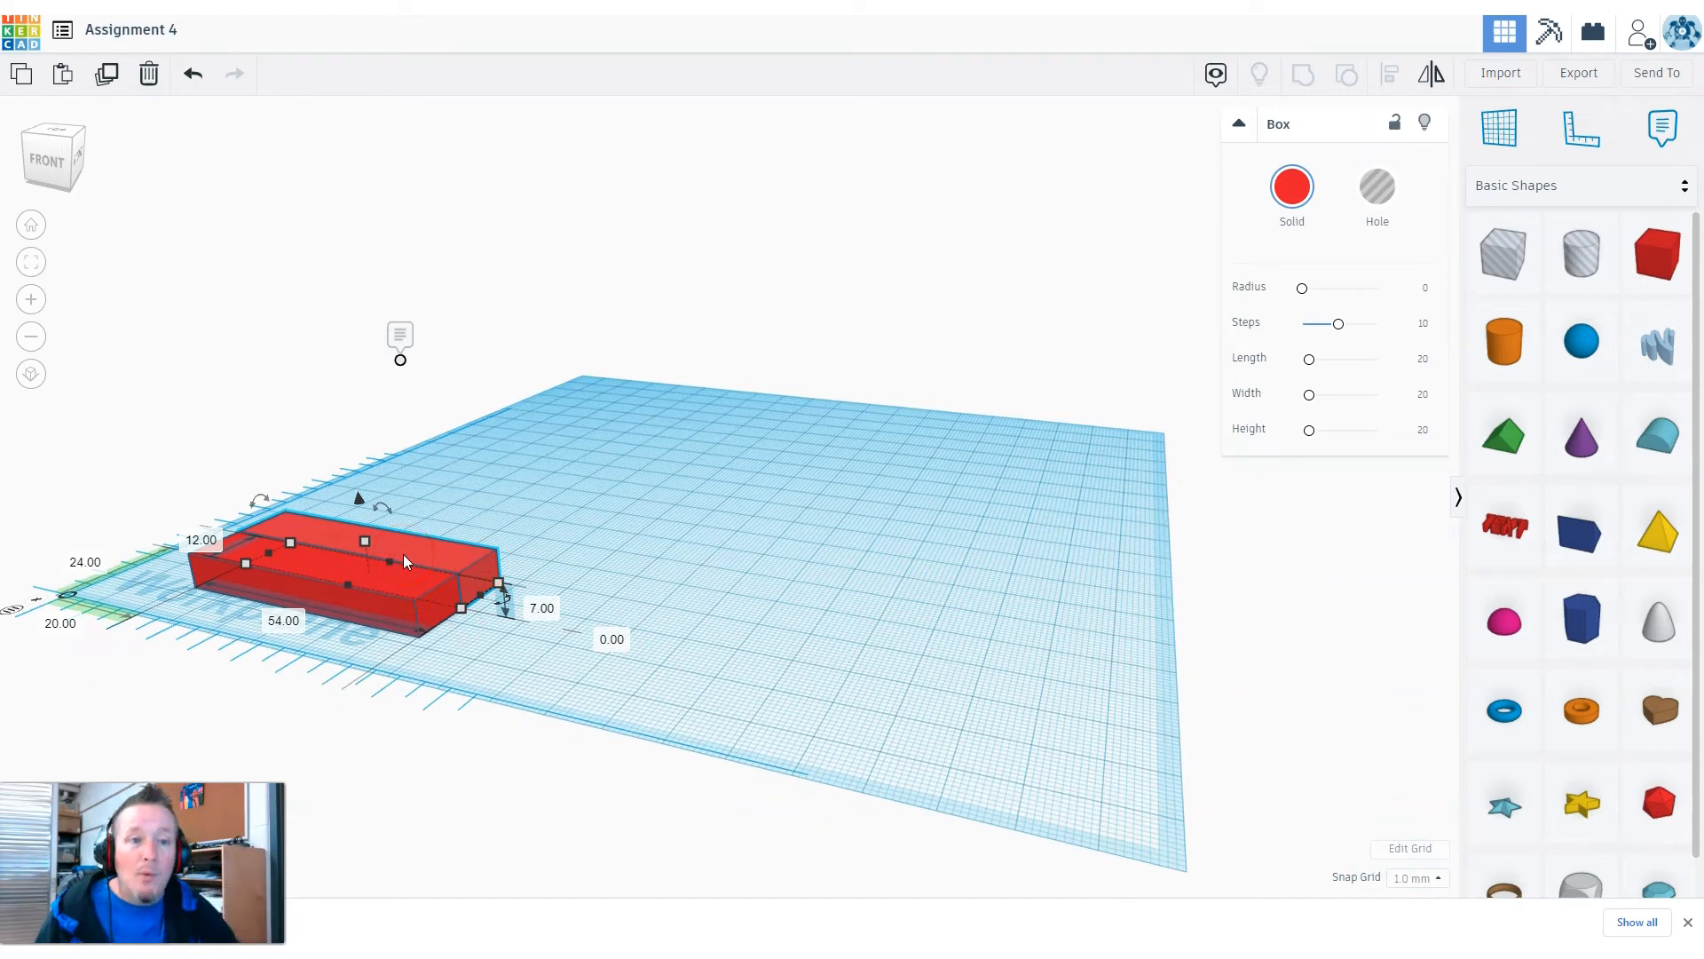
{"action": "left_click", "coordinate": [536, 628]}
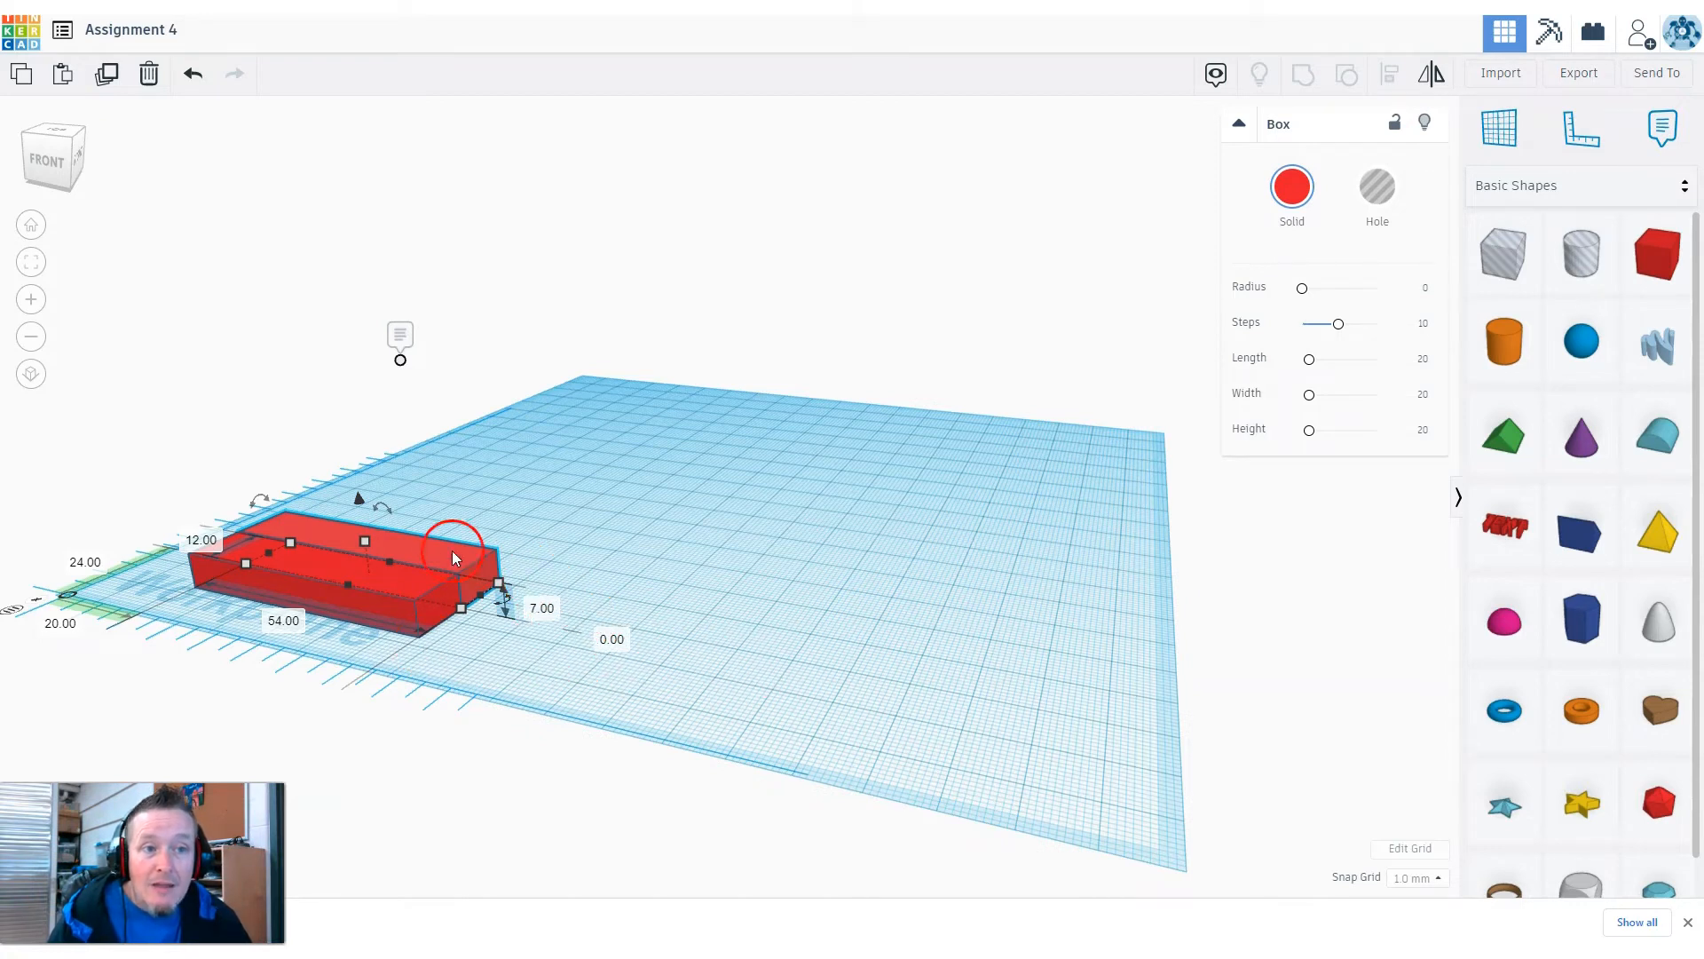
{"action": "left_click", "coordinate": [609, 639]}
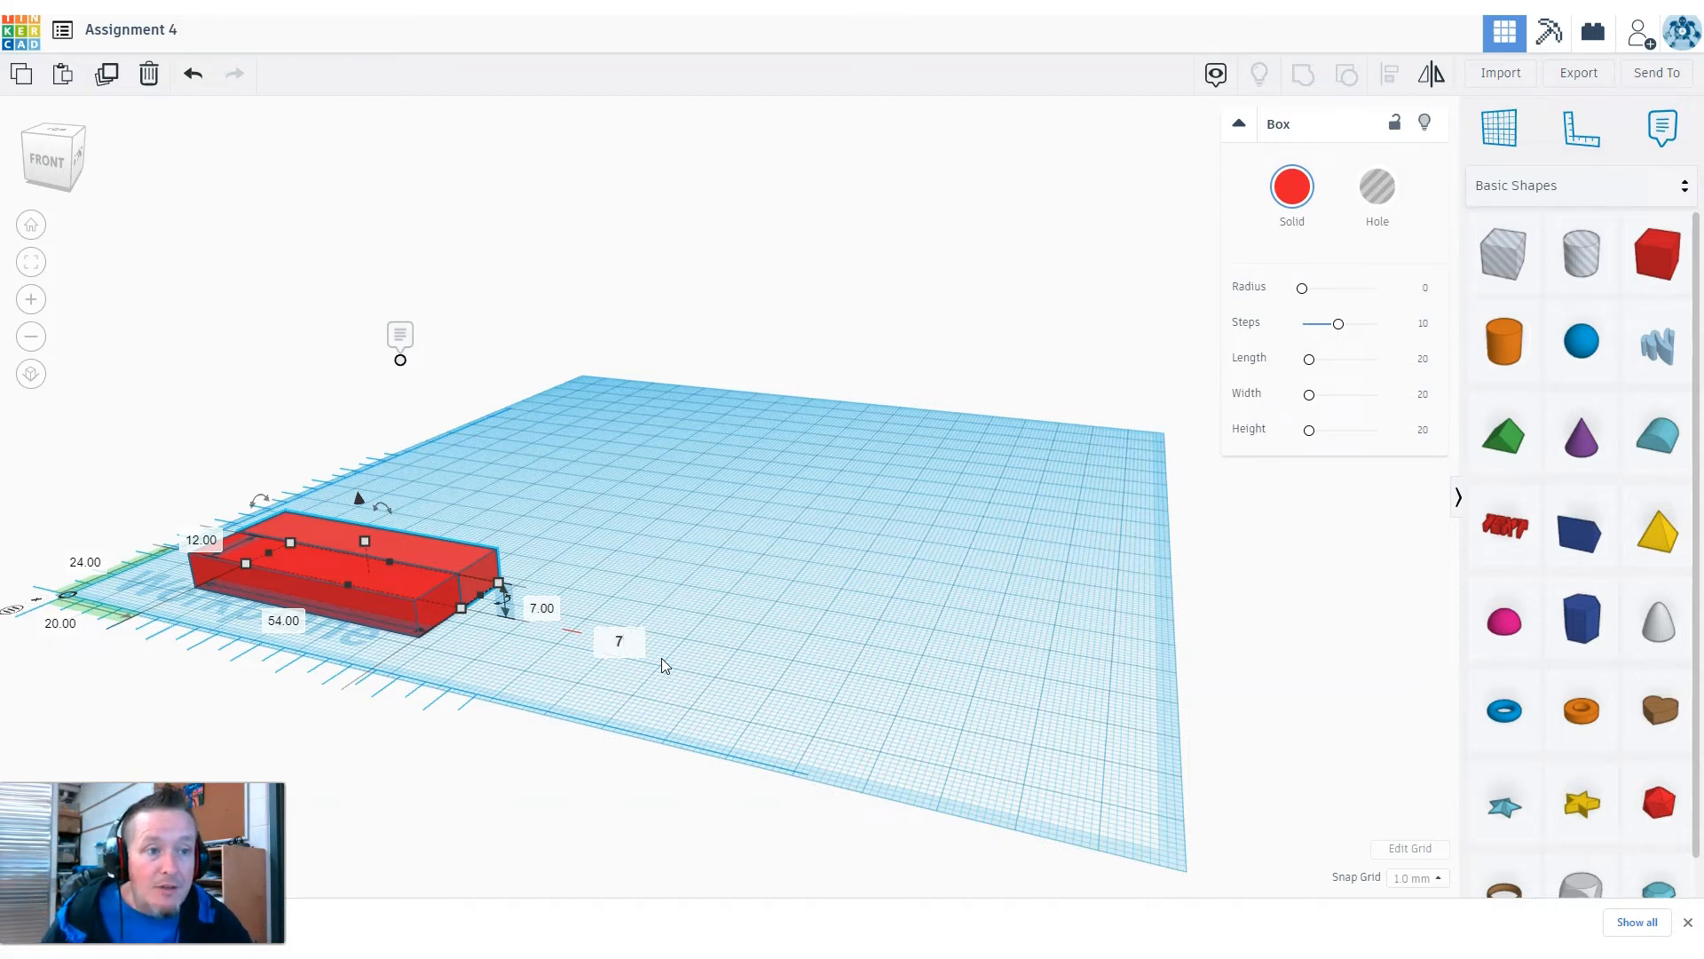
{"action": "key", "text": "Return"}
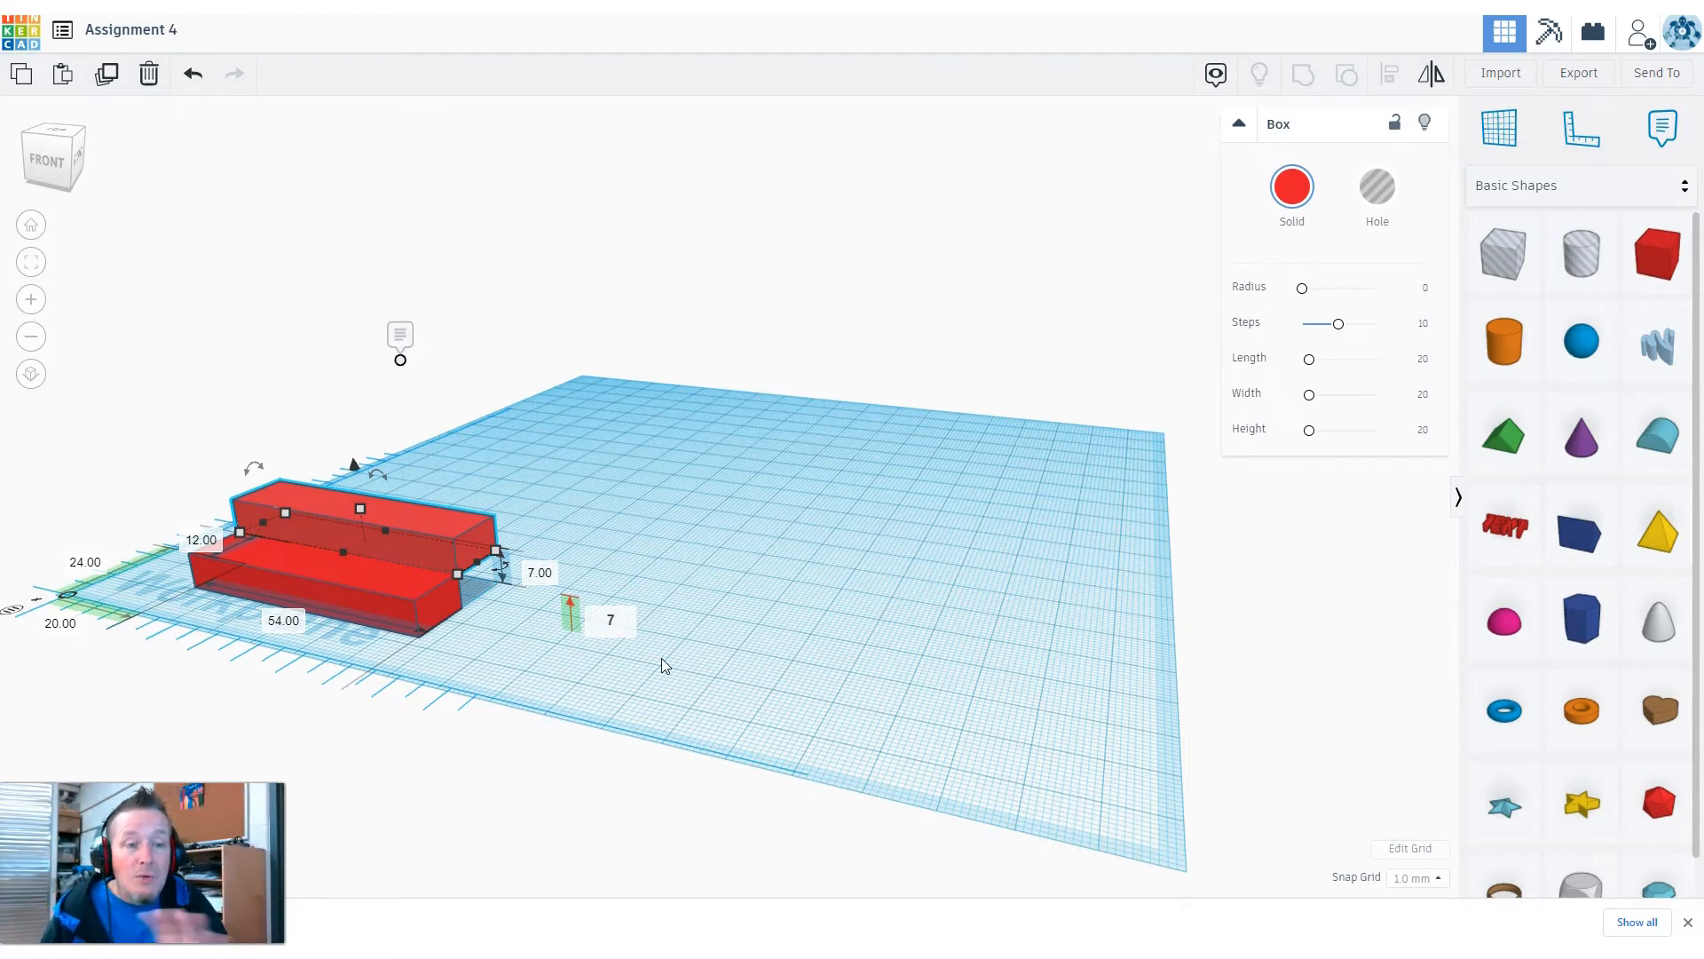
{"action": "left_click", "coordinate": [420, 543]}
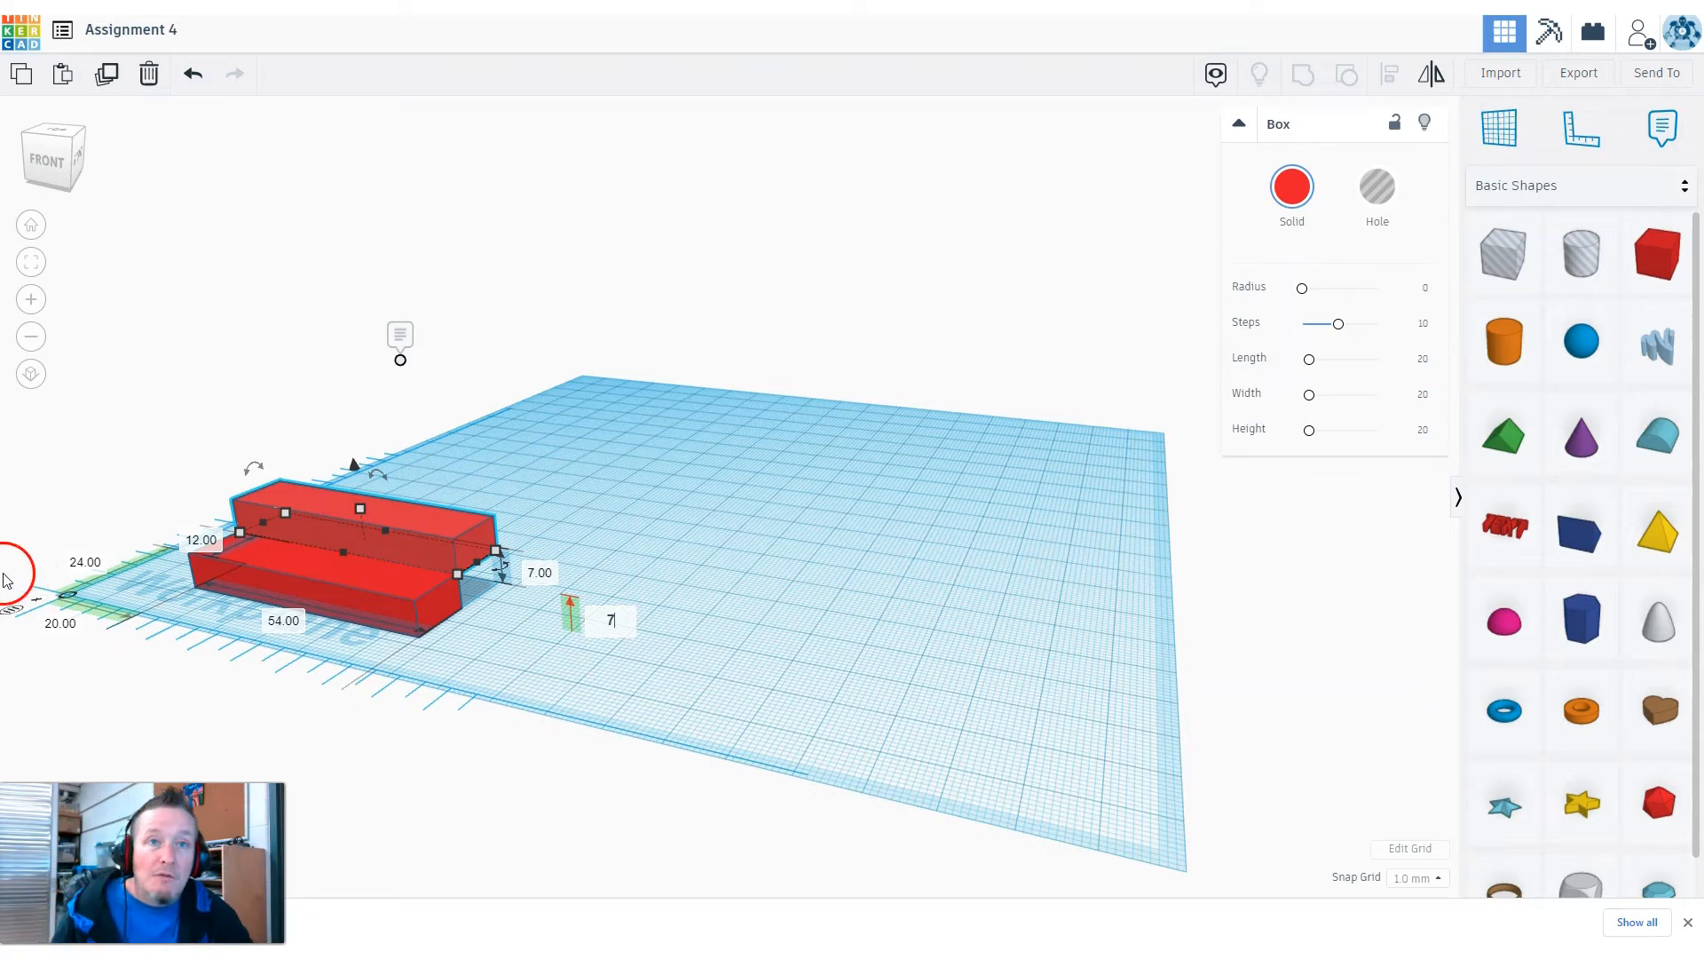
Duplicate and repeat the raised box seven times, offset 12 mm back and 7 mm up each time, to continue the staircase
{"action": "left_click", "coordinate": [109, 75]}
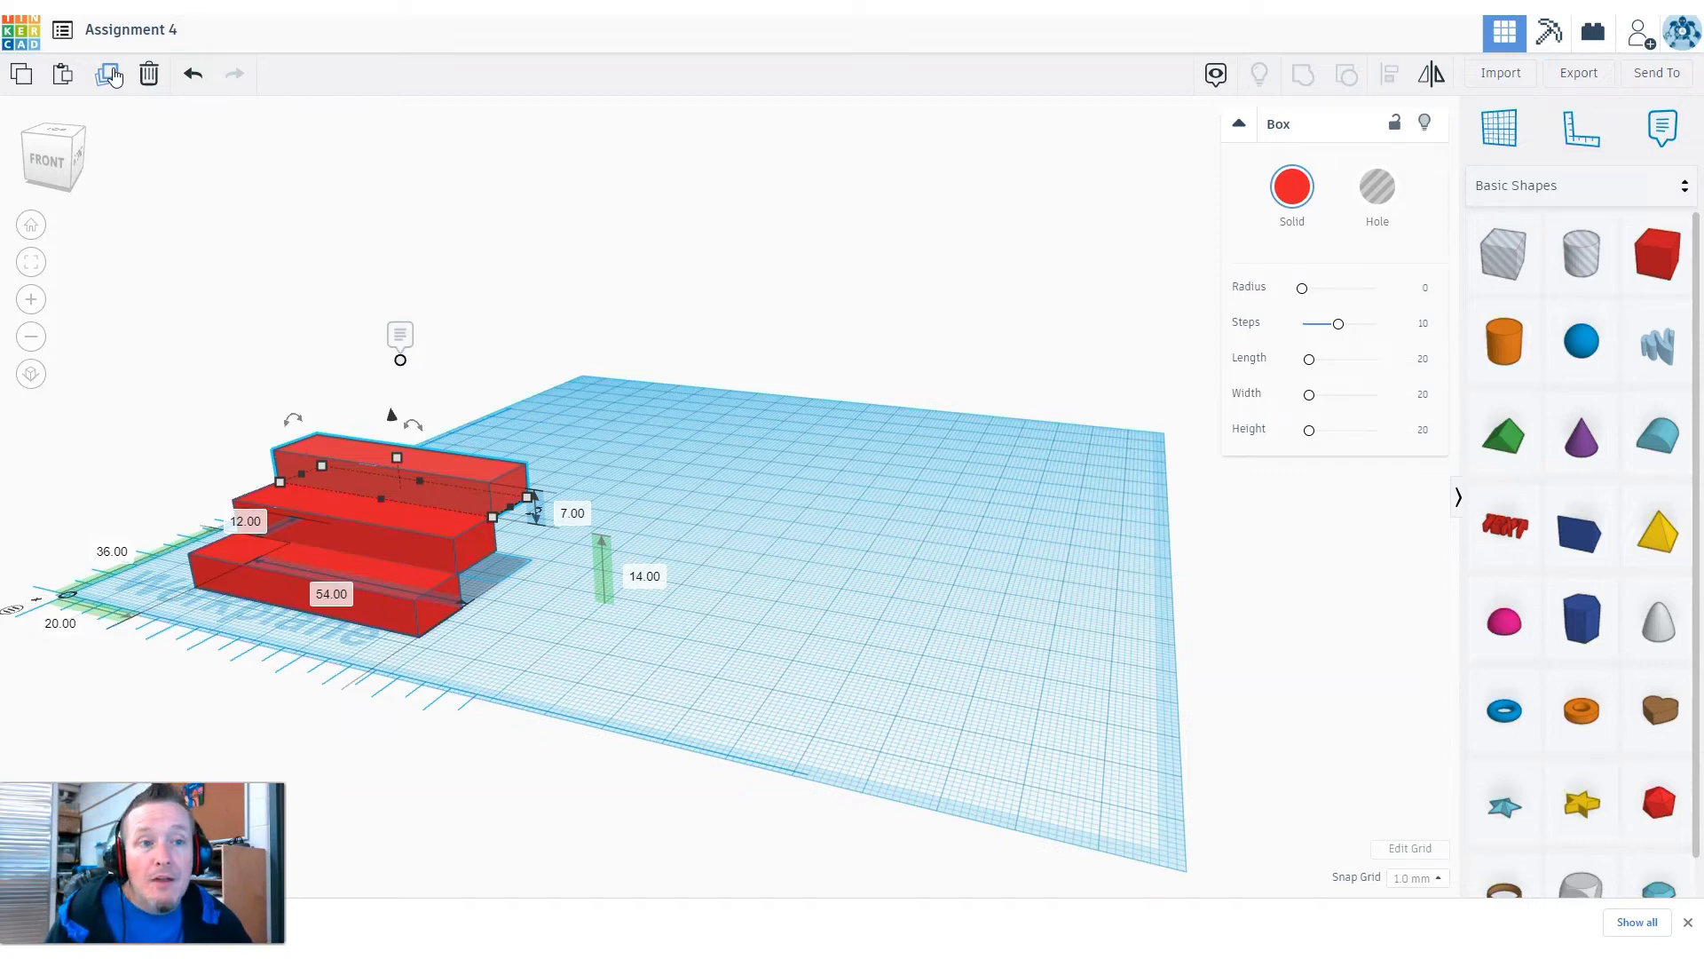
{"action": "left_click", "coordinate": [108, 74]}
{"action": "left_click", "coordinate": [108, 75]}
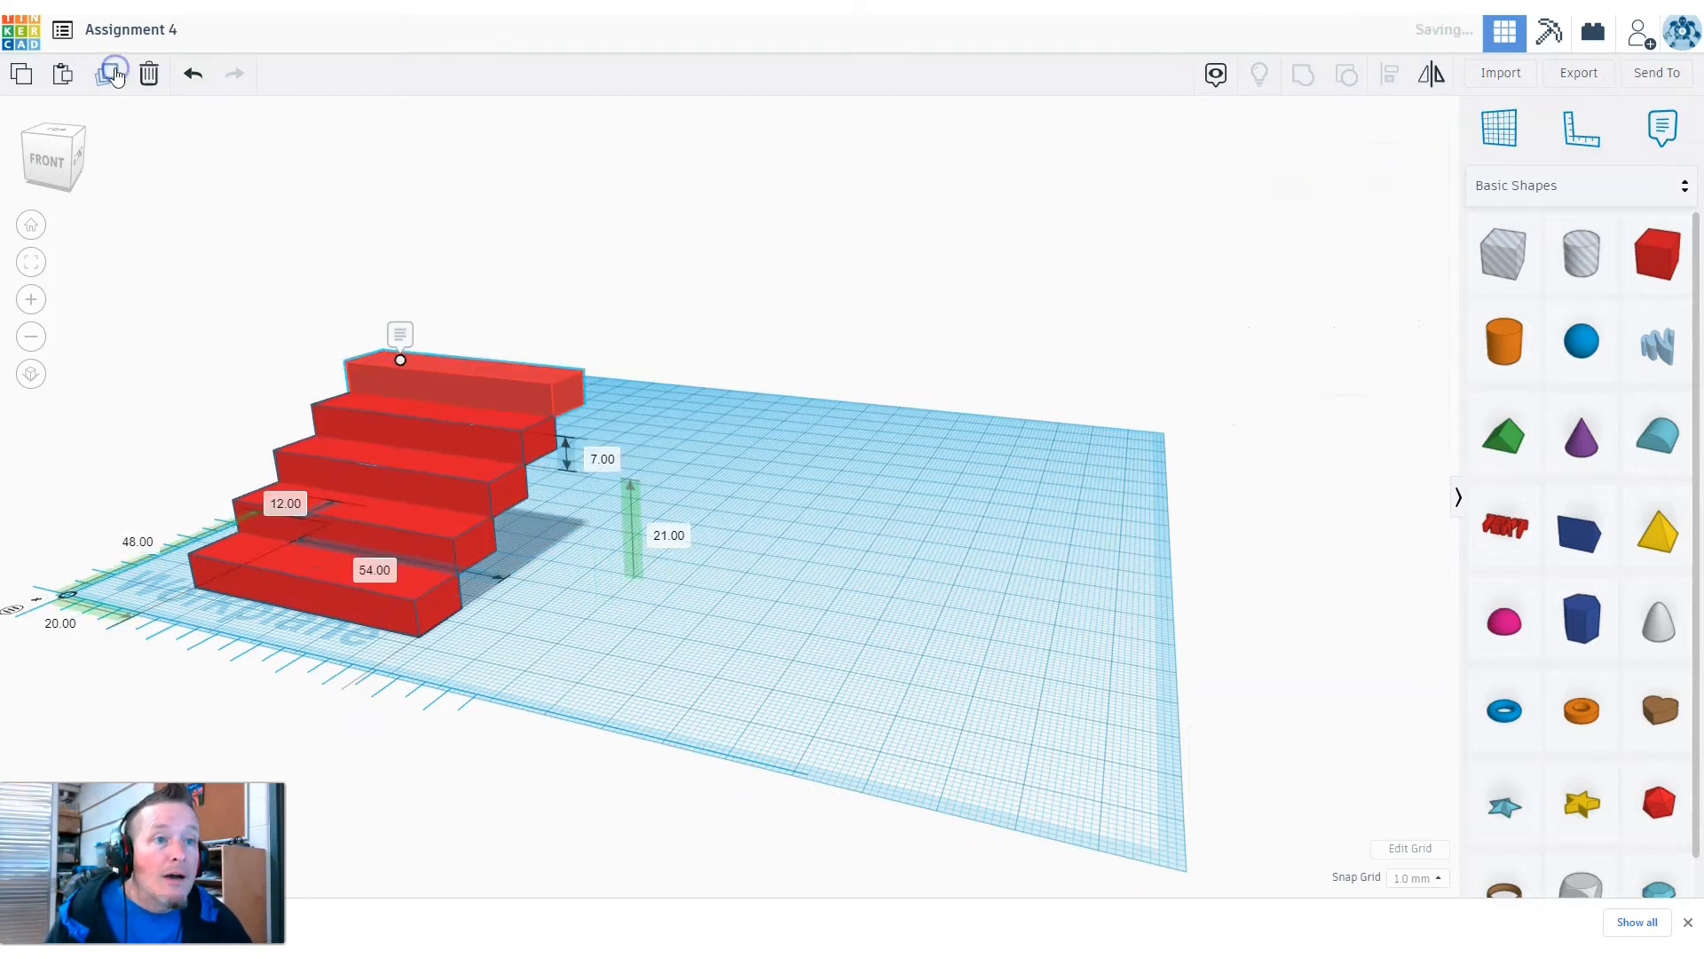
{"action": "left_click", "coordinate": [108, 75]}
{"action": "left_click", "coordinate": [113, 72]}
{"action": "left_click", "coordinate": [113, 71]}
{"action": "left_click", "coordinate": [113, 72]}
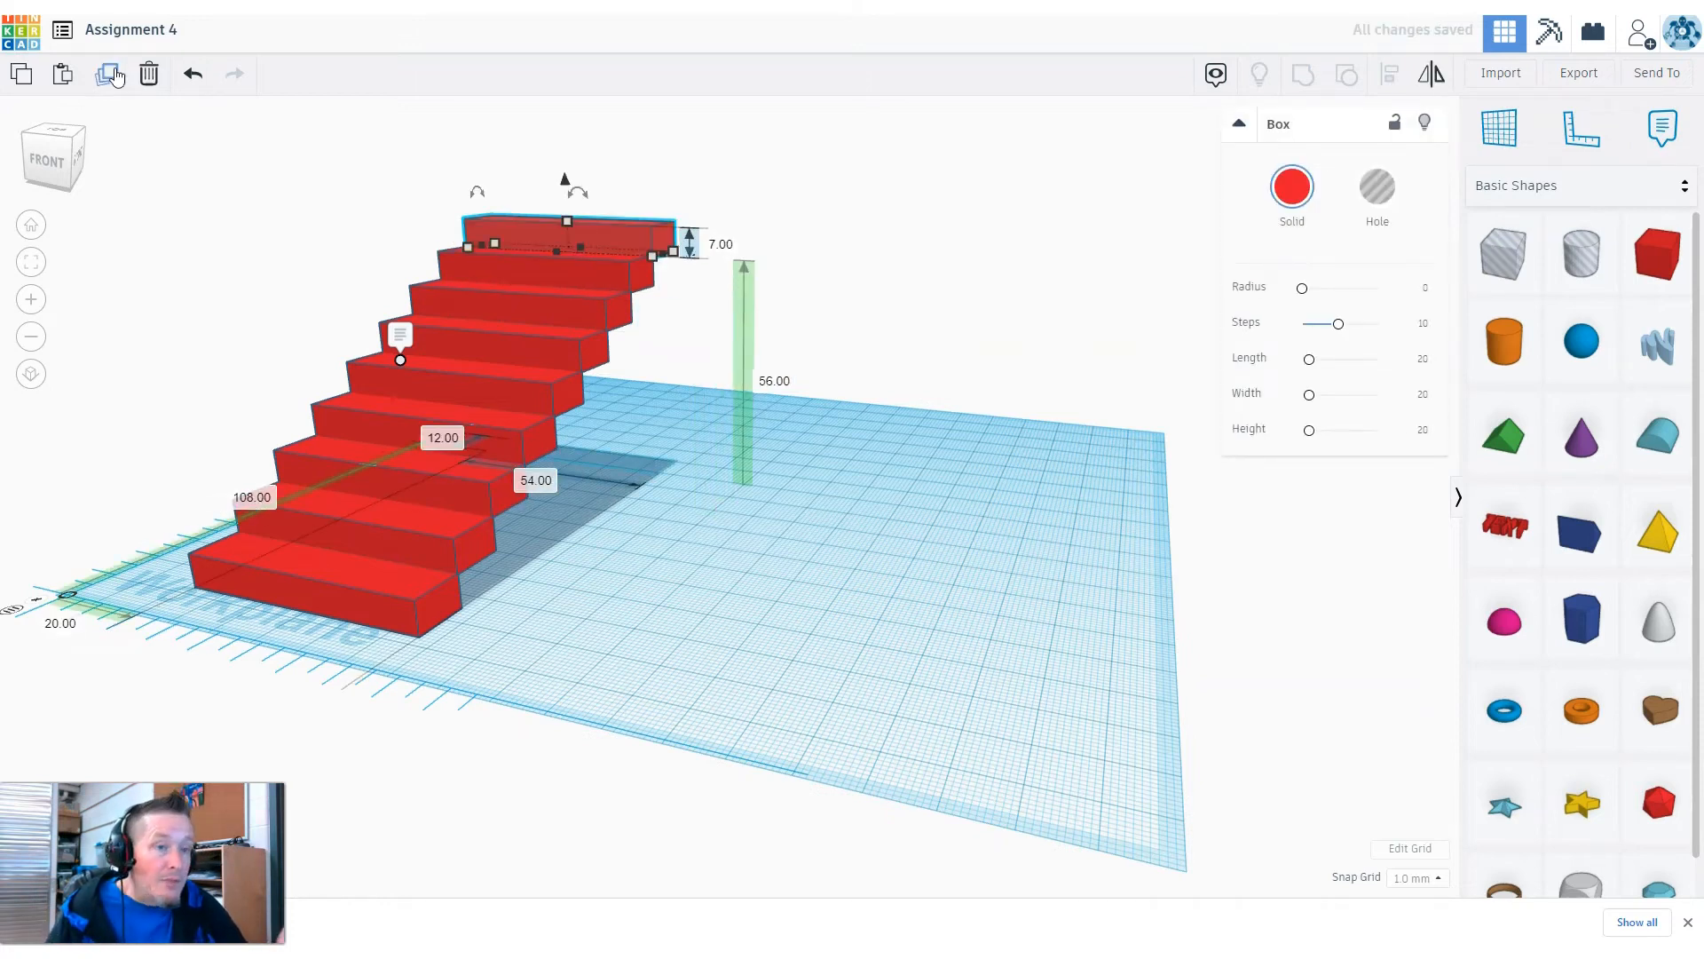
Repeat the duplication once more at the top of the stairs and set the new box's depth to 58 mm as a landing
{"action": "scroll", "coordinate": [674, 653], "scroll_direction": "down", "scroll_amount": 3}
{"action": "right_click_drag", "start_coordinate": [651, 655], "coordinate": [939, 670]}
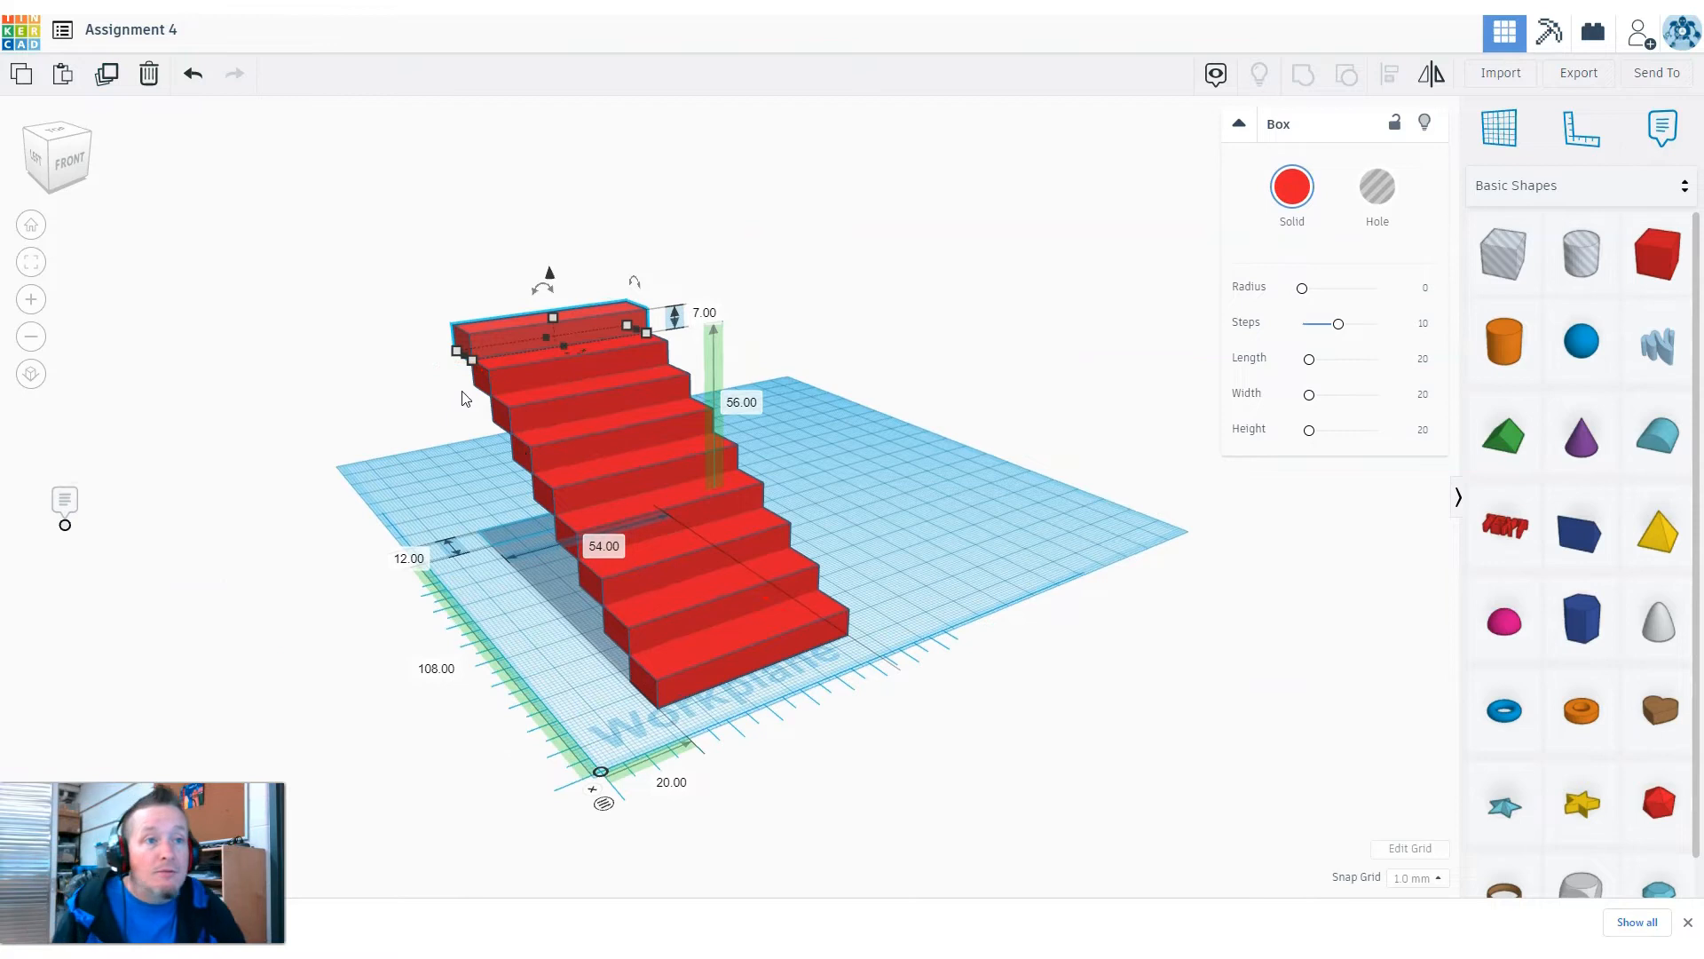
{"action": "right_click_drag", "start_coordinate": [837, 450], "coordinate": [302, 475]}
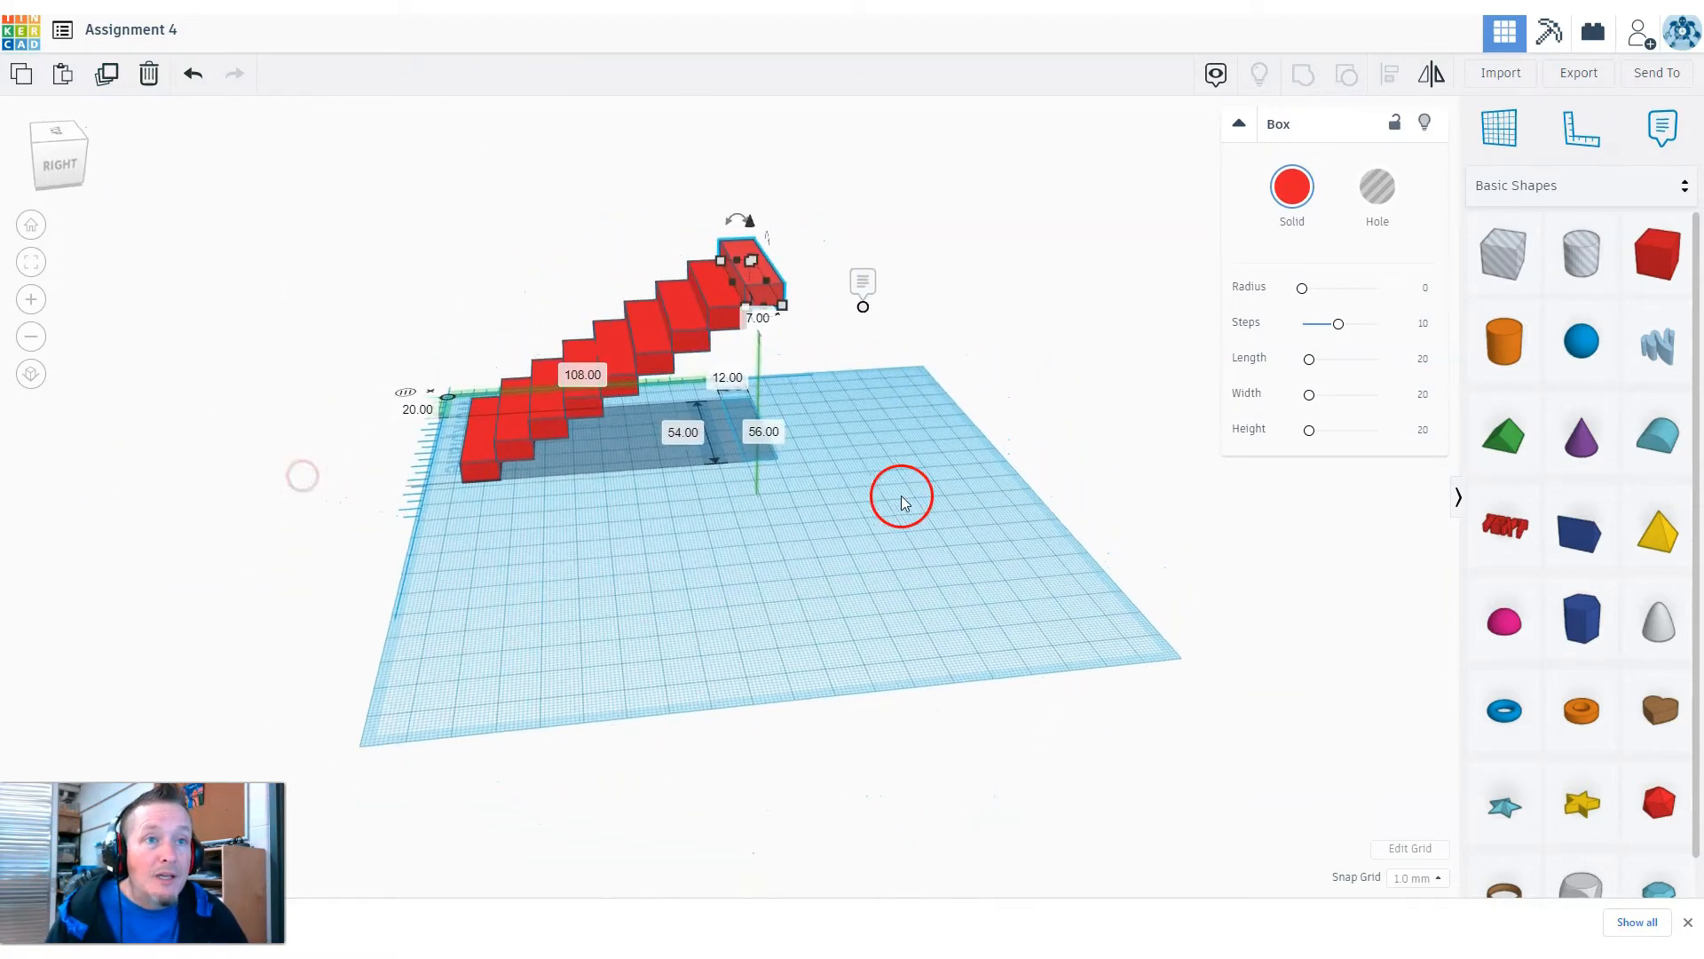
{"action": "left_click", "coordinate": [105, 71]}
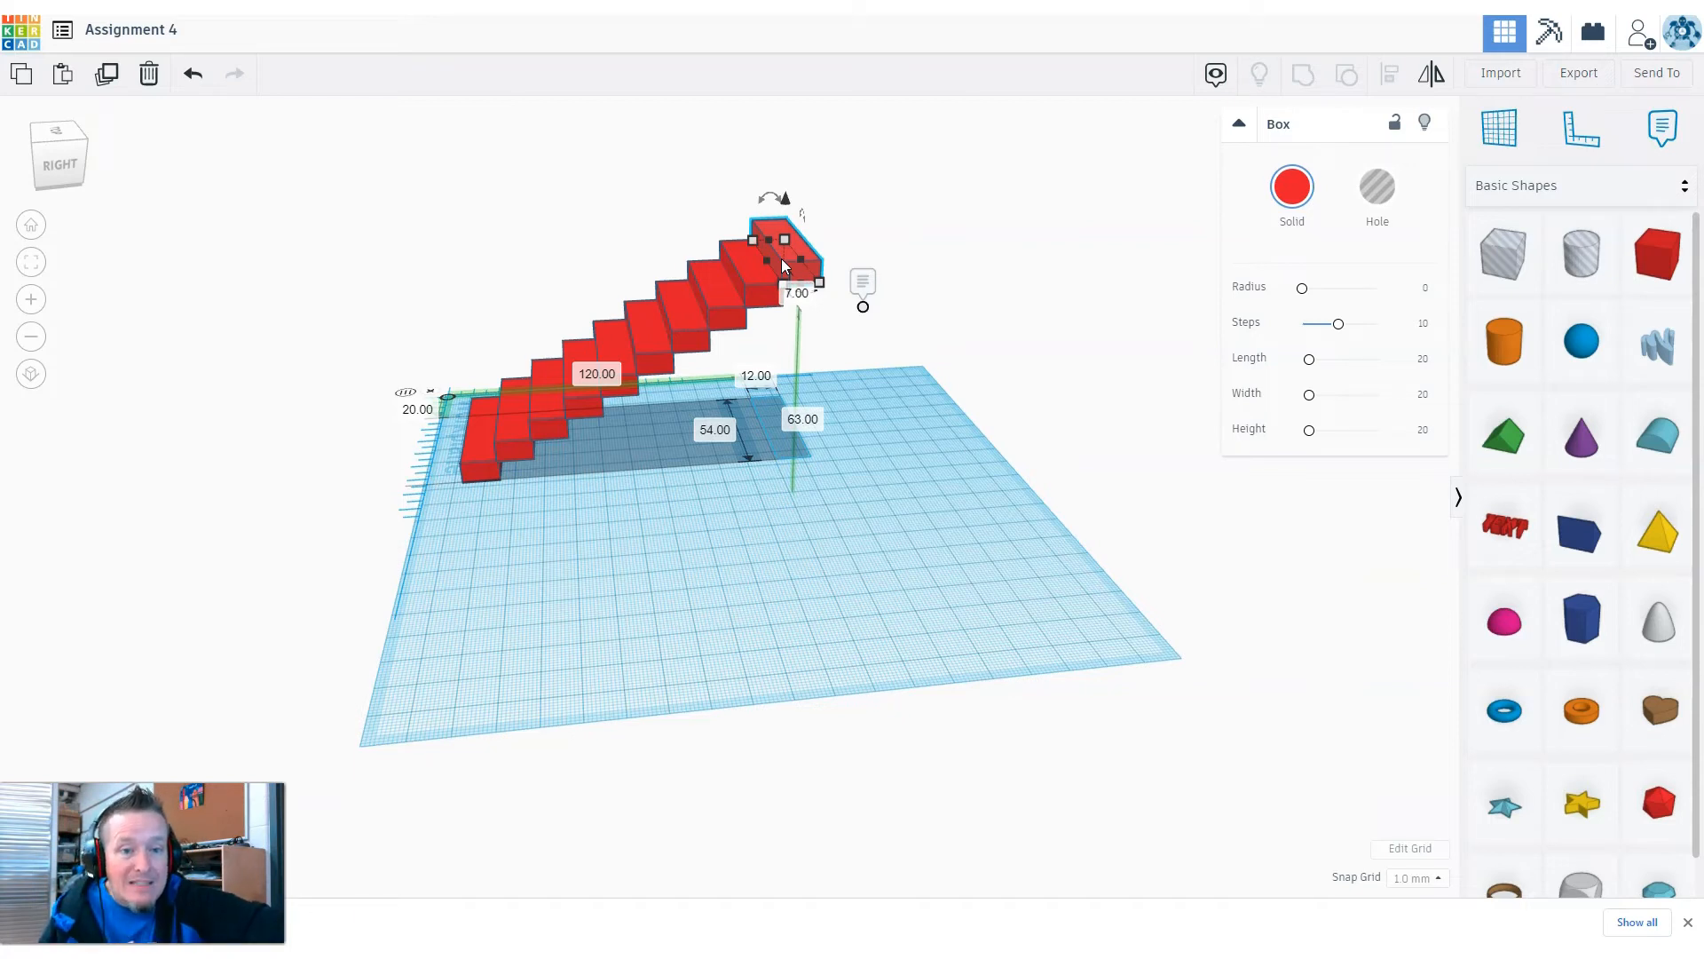
{"action": "left_click", "coordinate": [830, 345]}
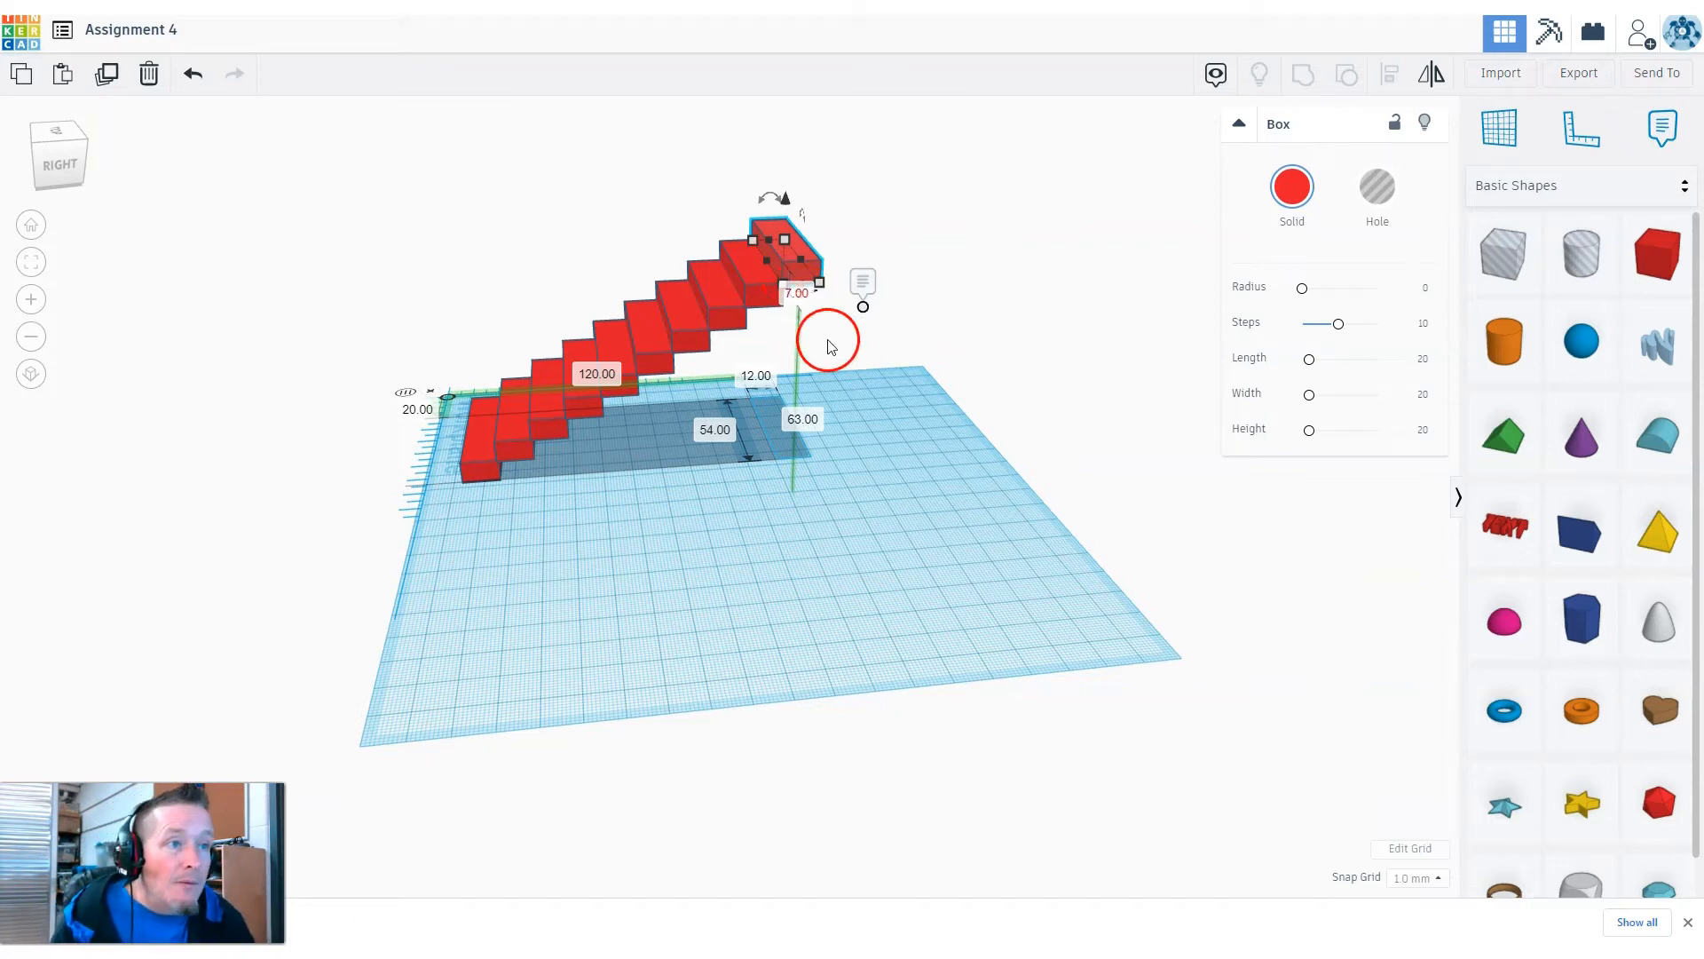
{"action": "right_click_drag", "start_coordinate": [885, 419], "coordinate": [827, 439]}
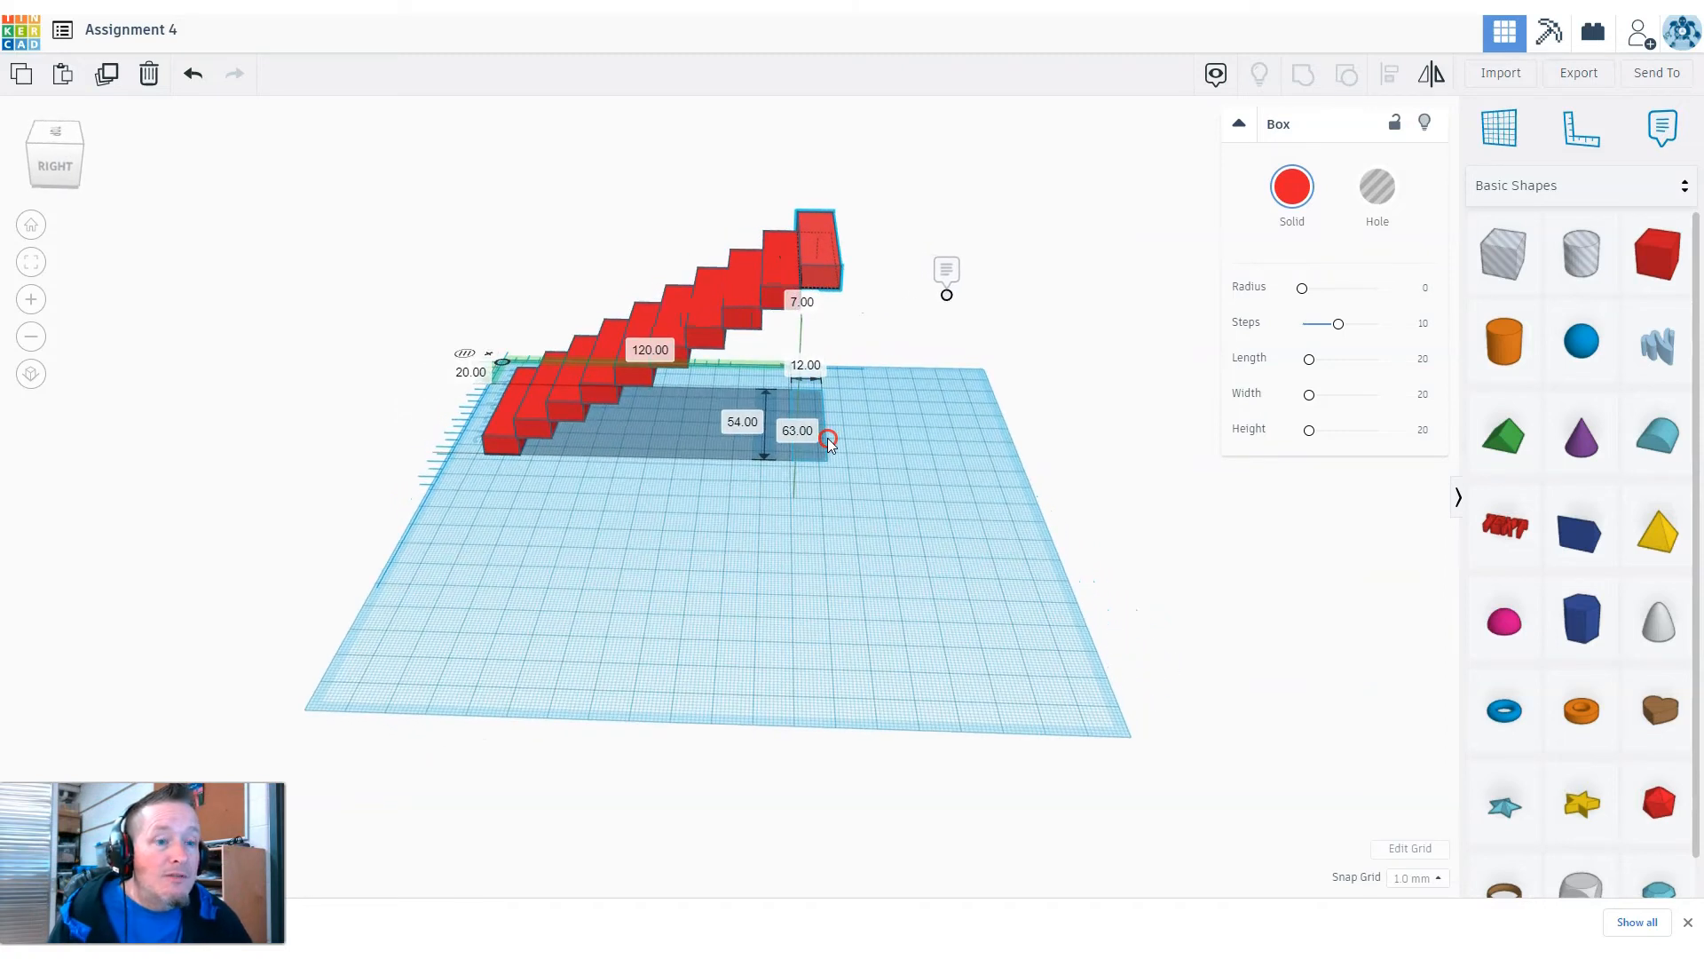
{"action": "left_click", "coordinate": [807, 366]}
{"action": "type", "text": "58"}
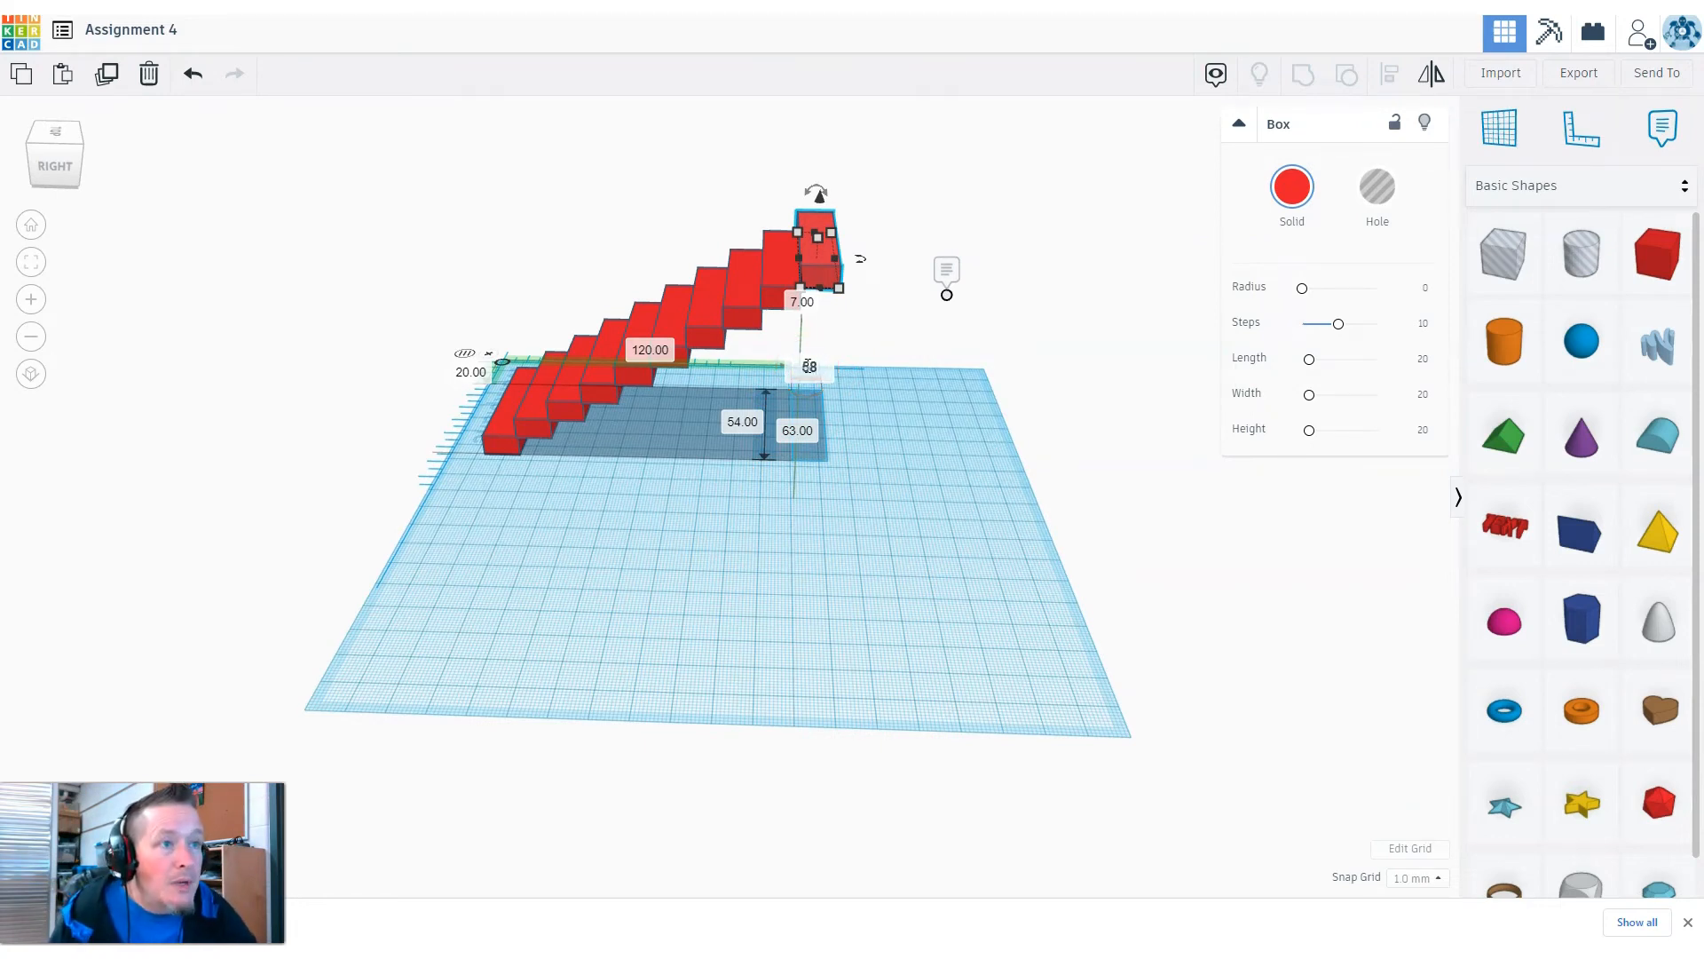
{"action": "key", "text": "Return"}
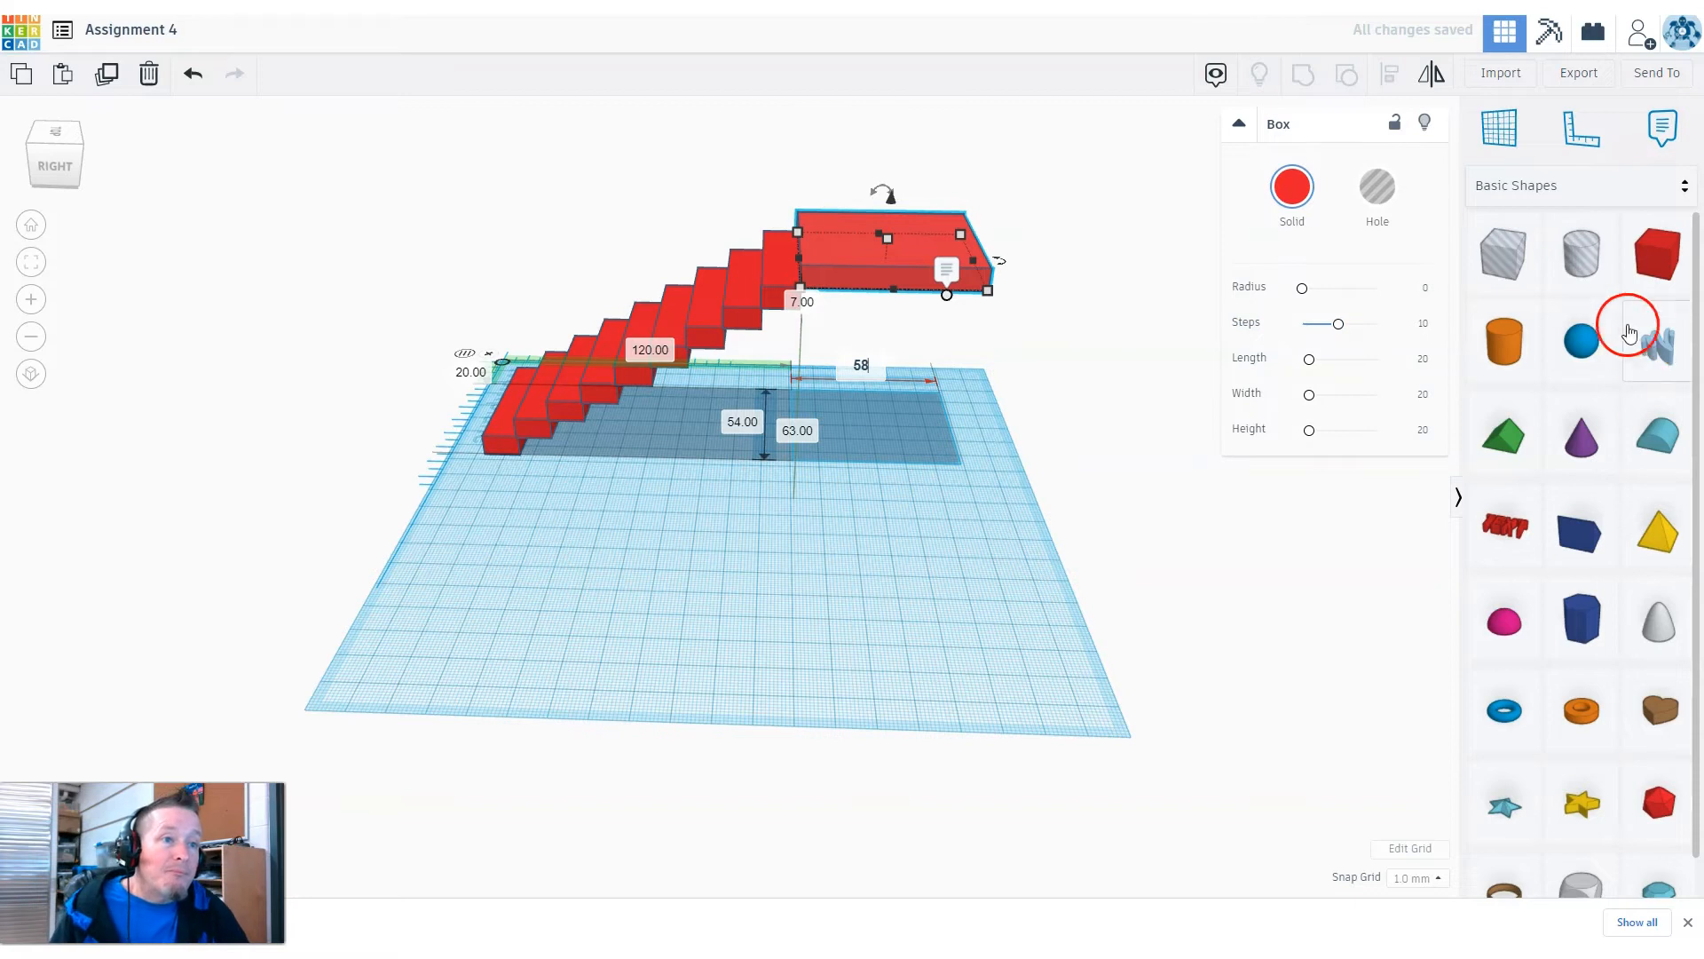
Try shifting the 58 mm deep landing 5 mm sideways to the left, and undo the move
{"action": "right_click_drag", "start_coordinate": [564, 532], "coordinate": [1000, 495]}
{"action": "right_click_drag", "start_coordinate": [266, 464], "coordinate": [485, 479]}
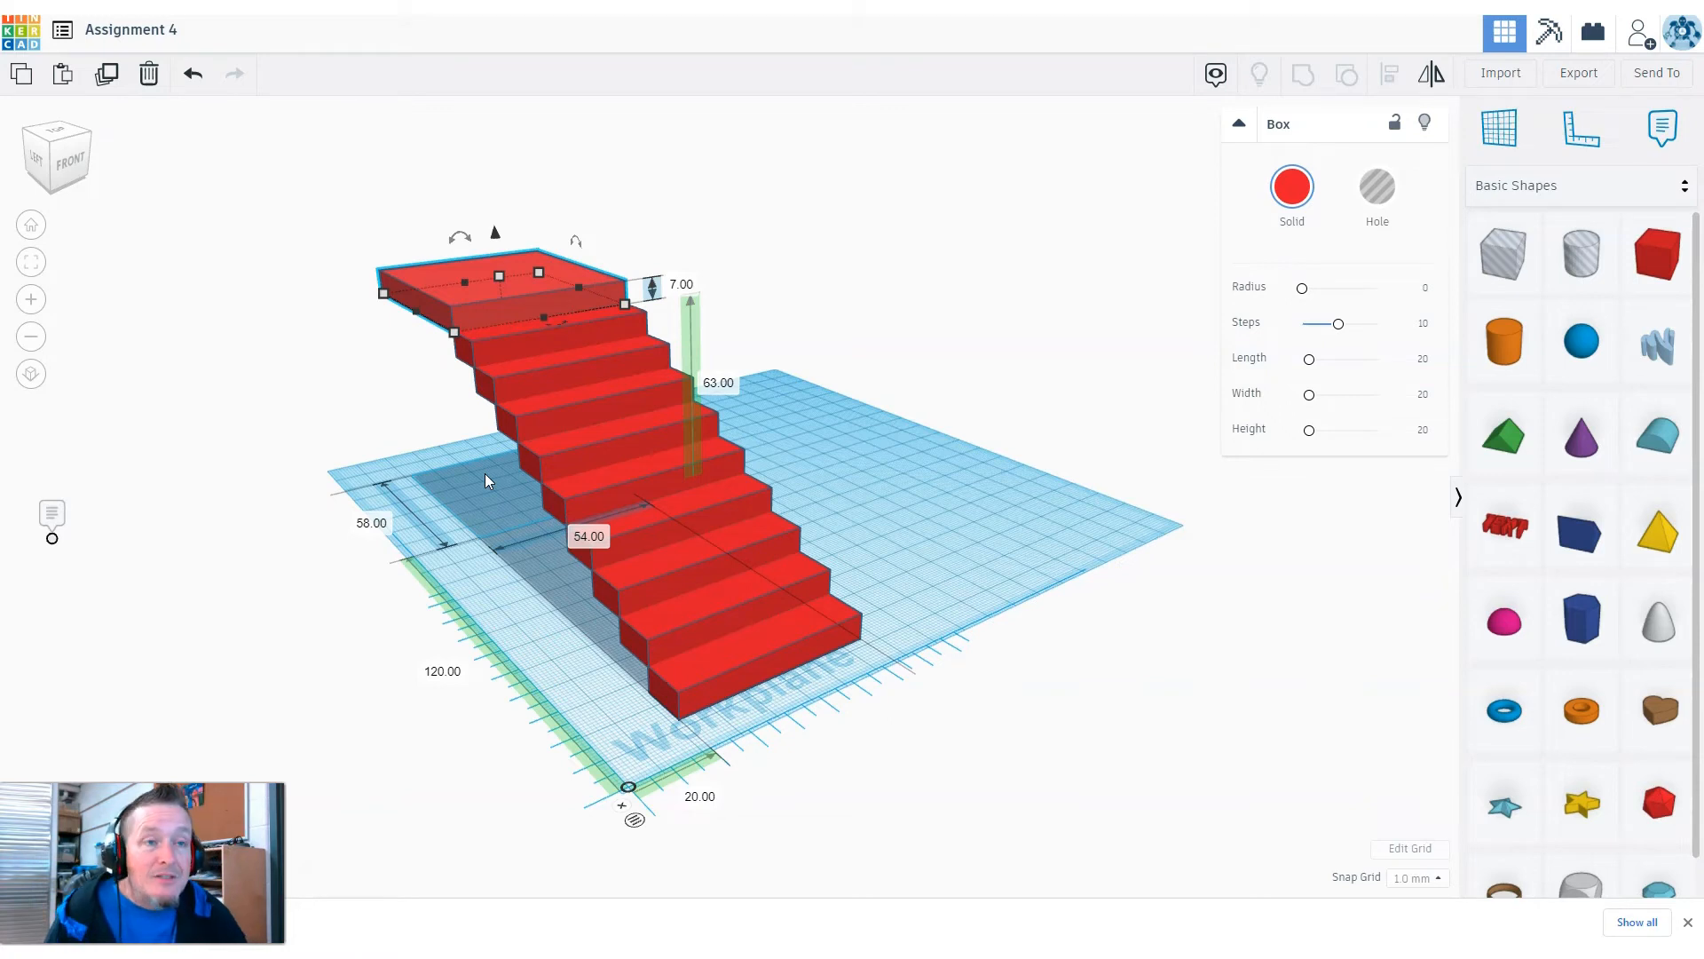
{"action": "right_click_drag", "start_coordinate": [900, 455], "coordinate": [926, 524]}
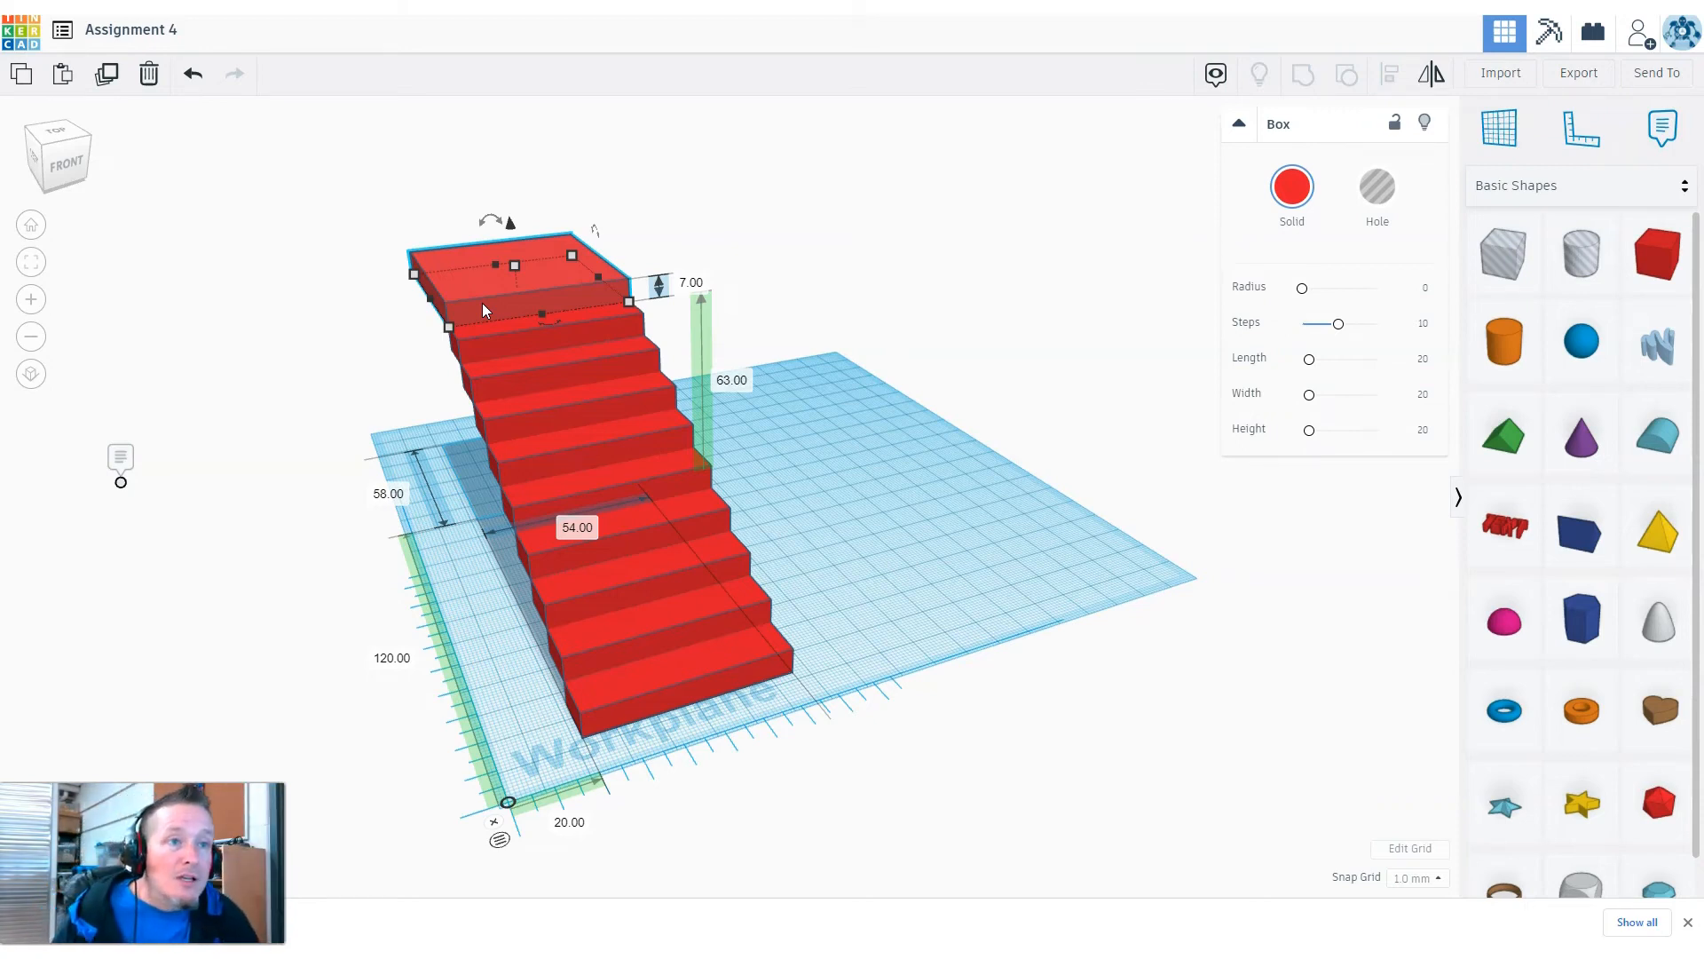
{"action": "key", "text": "Left"}
{"action": "key", "text": "Left"}
{"action": "key", "text": "Left"}
{"action": "key", "text": "Left"}
{"action": "key", "text": "Left"}
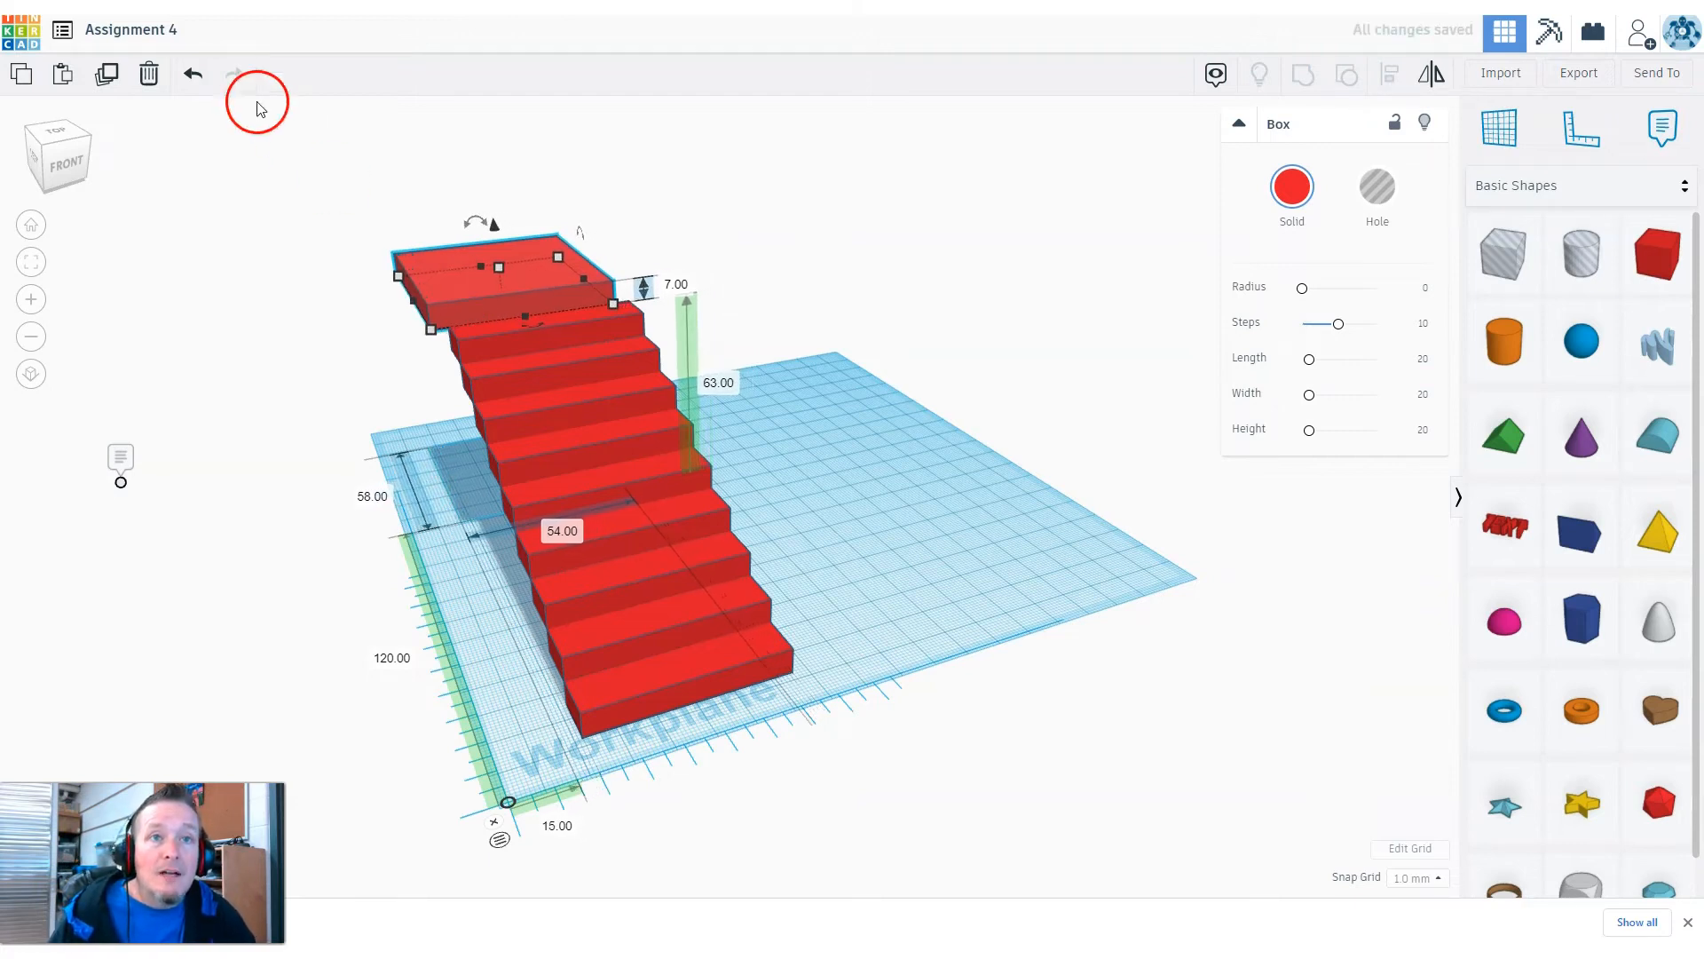
{"action": "left_click", "coordinate": [192, 74]}
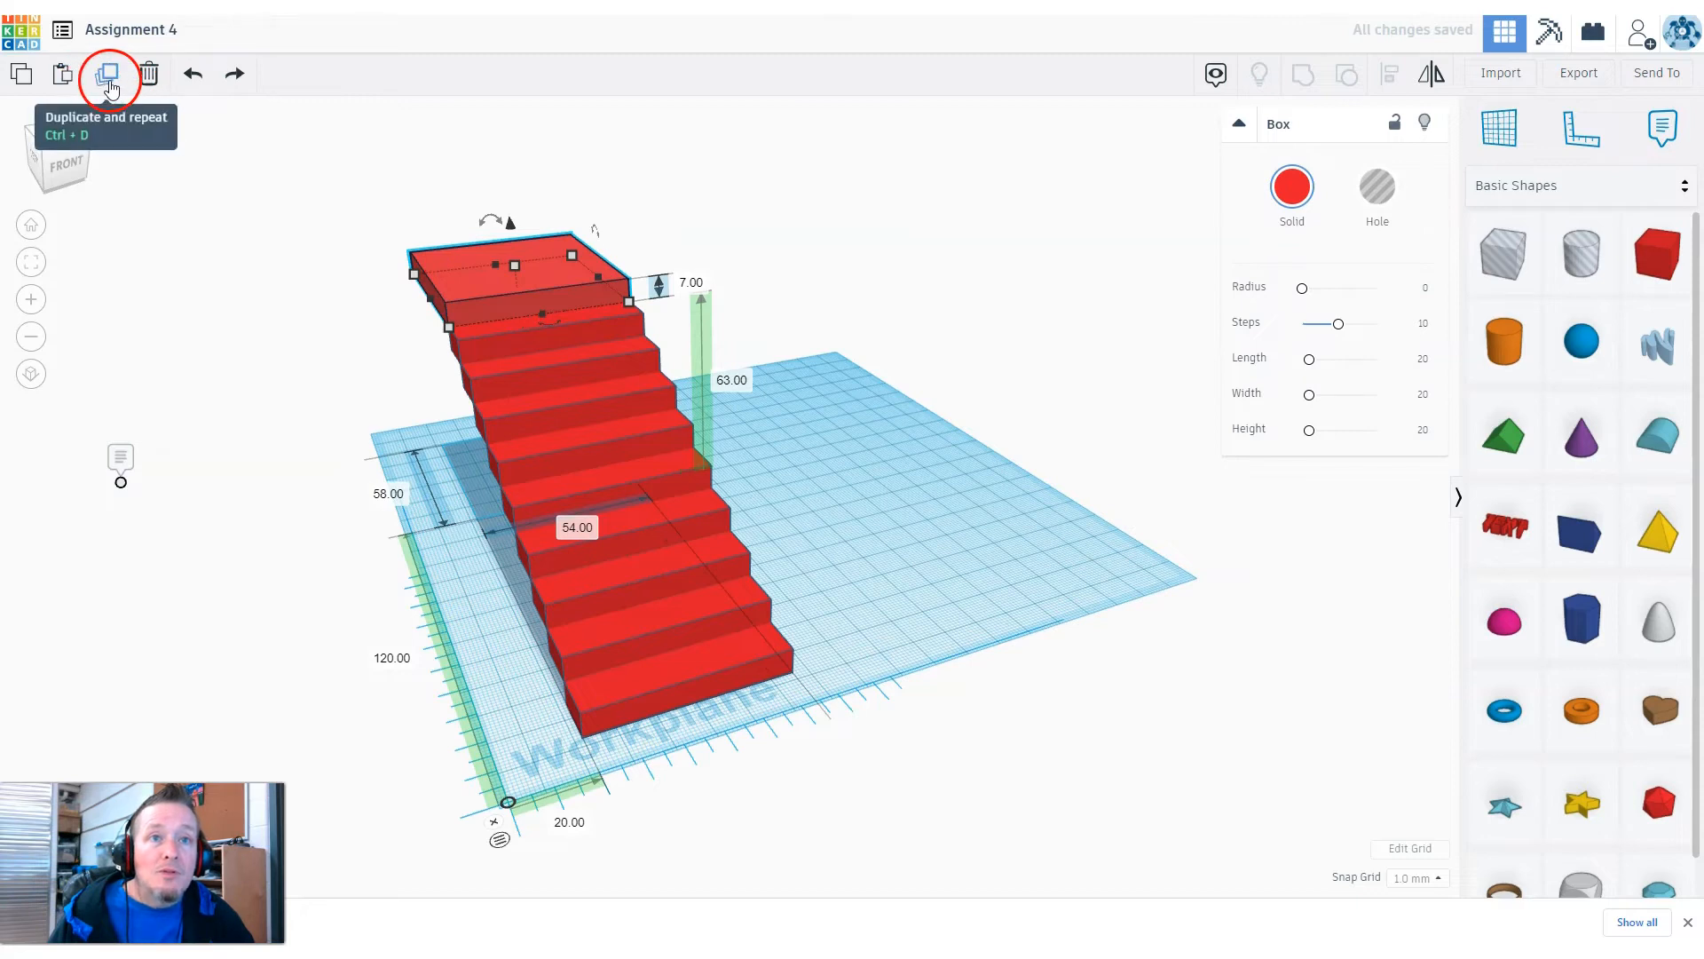
{"action": "left_click", "coordinate": [278, 415]}
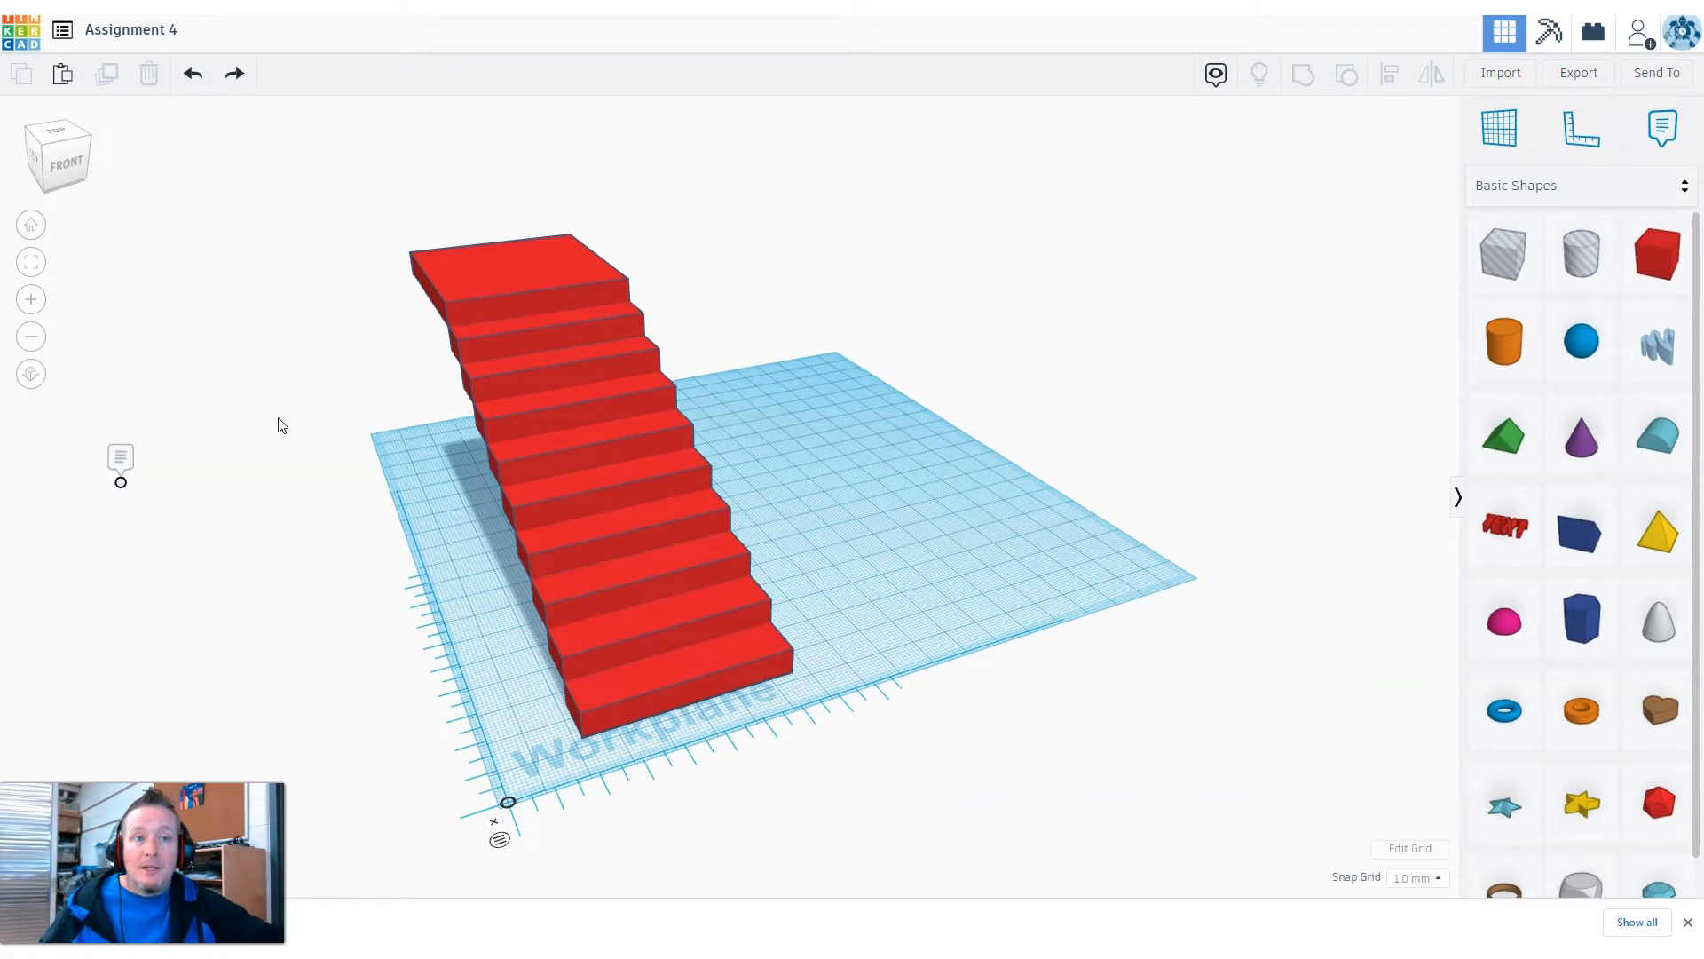
Duplicate the top landing and move the copy 54 mm left, flush beside the original, at -34 mm from the ruler's origin
{"action": "left_click", "coordinate": [541, 289]}
{"action": "left_click", "coordinate": [106, 75]}
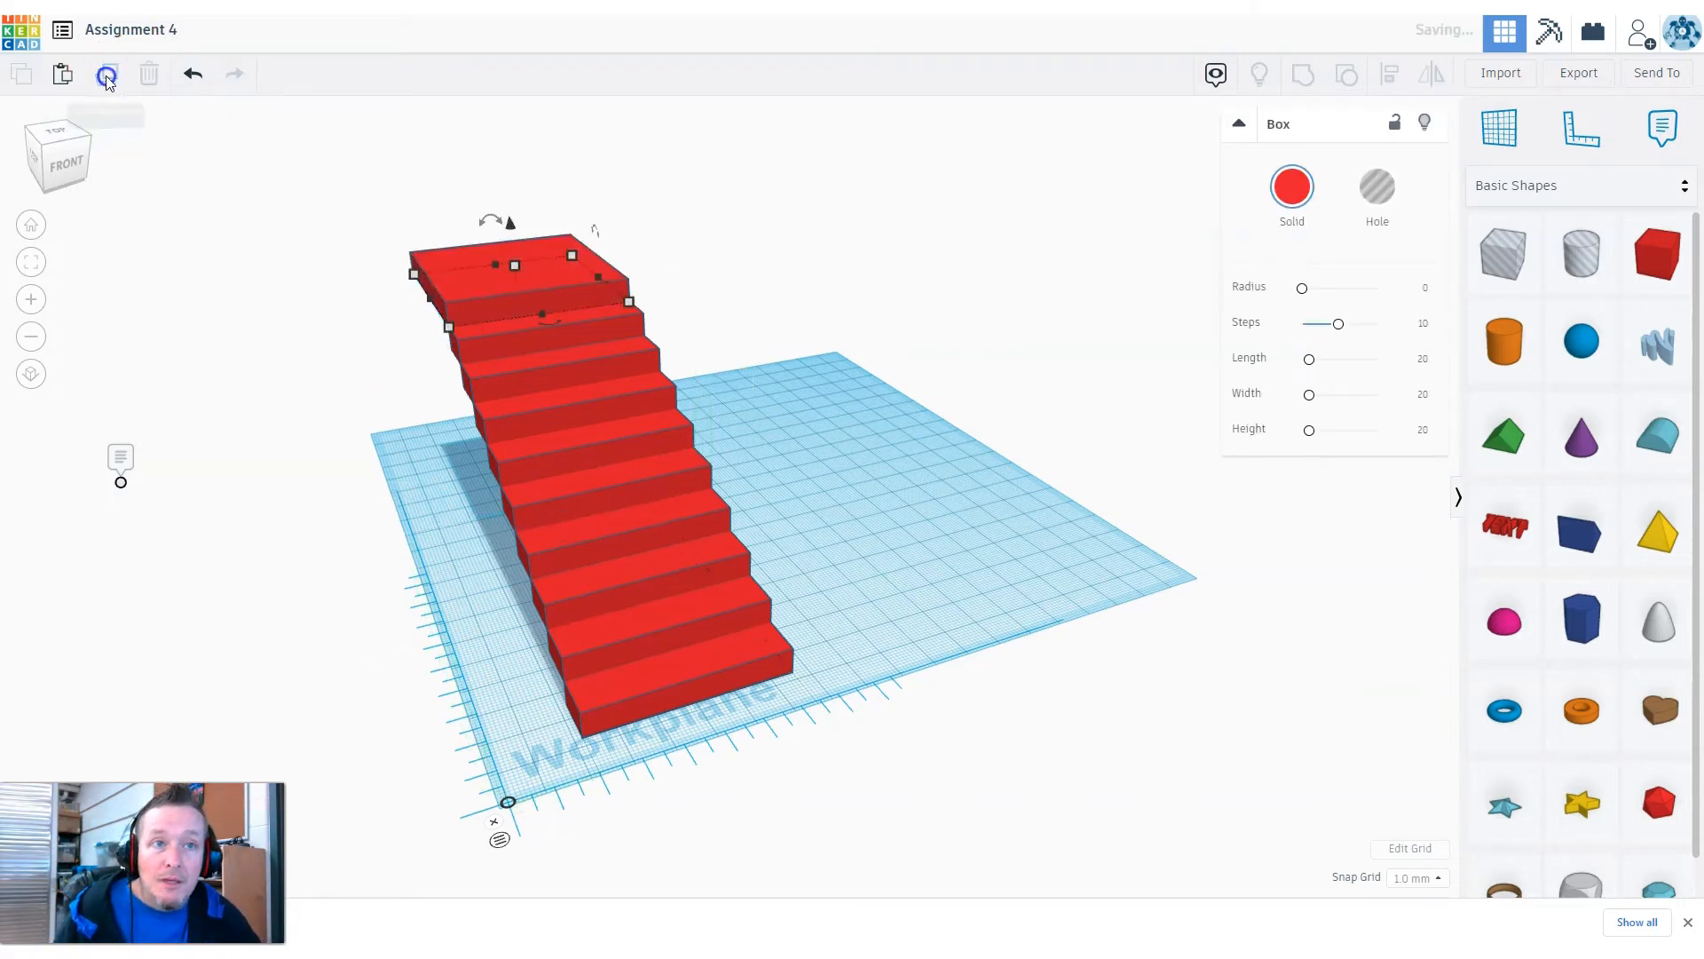
{"action": "key", "text": "Left"}
{"action": "key", "text": "Left"}
{"action": "key", "text": "Left"}
{"action": "key", "text": "Left"}
{"action": "key", "text": "Left"}
{"action": "key", "text": "Left"}
{"action": "key", "text": "Left"}
{"action": "key", "text": "Left"}
{"action": "key", "text": "Left"}
{"action": "key", "text": "Left"}
{"action": "key", "text": "Left"}
{"action": "key", "text": "Left"}
{"action": "key", "text": "Left"}
{"action": "key", "text": "Left"}
{"action": "key", "text": "Left"}
{"action": "key", "text": "Left"}
{"action": "key", "text": "Left"}
{"action": "key", "text": "Left"}
{"action": "key", "text": "Left"}
{"action": "key", "text": "Left"}
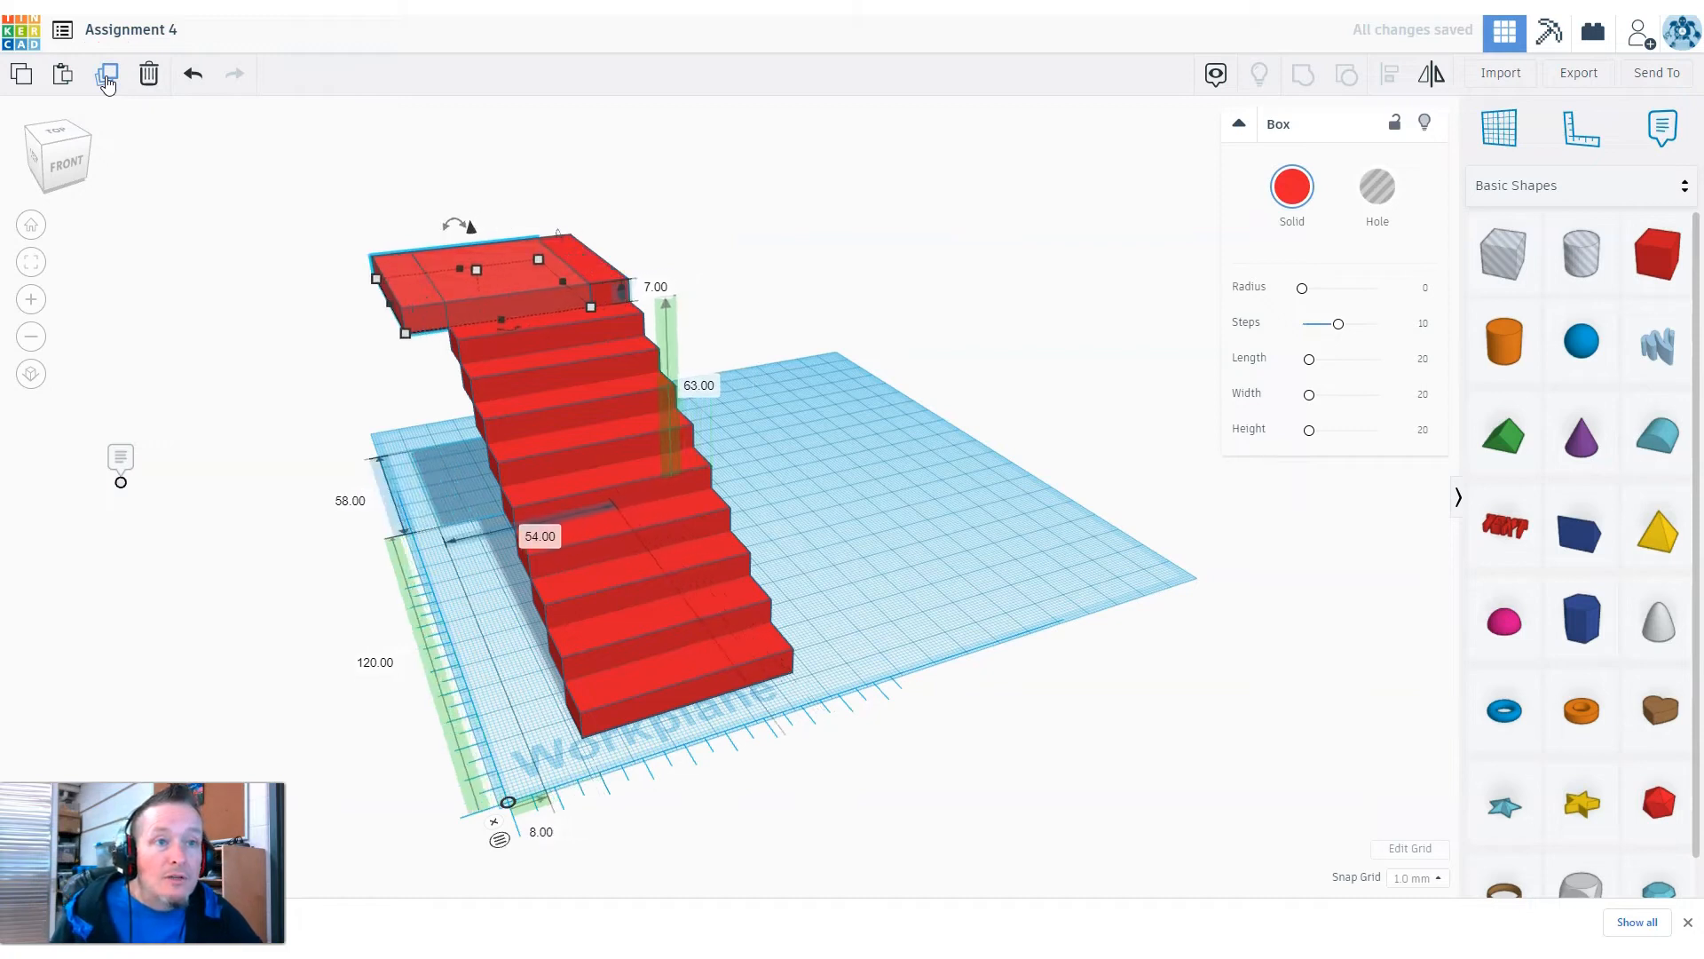
{"action": "key", "text": "Left"}
{"action": "key", "text": "Left"}
{"action": "key", "text": "Left"}
{"action": "key", "text": "Left"}
{"action": "key", "text": "Left"}
{"action": "key", "text": "Left"}
{"action": "key", "text": "Left"}
{"action": "key", "text": "Left"}
{"action": "key", "text": "Left"}
{"action": "key", "text": "Left"}
{"action": "key", "text": "Left"}
{"action": "key", "text": "Left"}
{"action": "key", "text": "Left"}
{"action": "key", "text": "Left"}
{"action": "key", "text": "Left"}
{"action": "key", "text": "Left"}
{"action": "key", "text": "Left"}
{"action": "key", "text": "Left"}
{"action": "key", "text": "Left"}
{"action": "key", "text": "Left"}
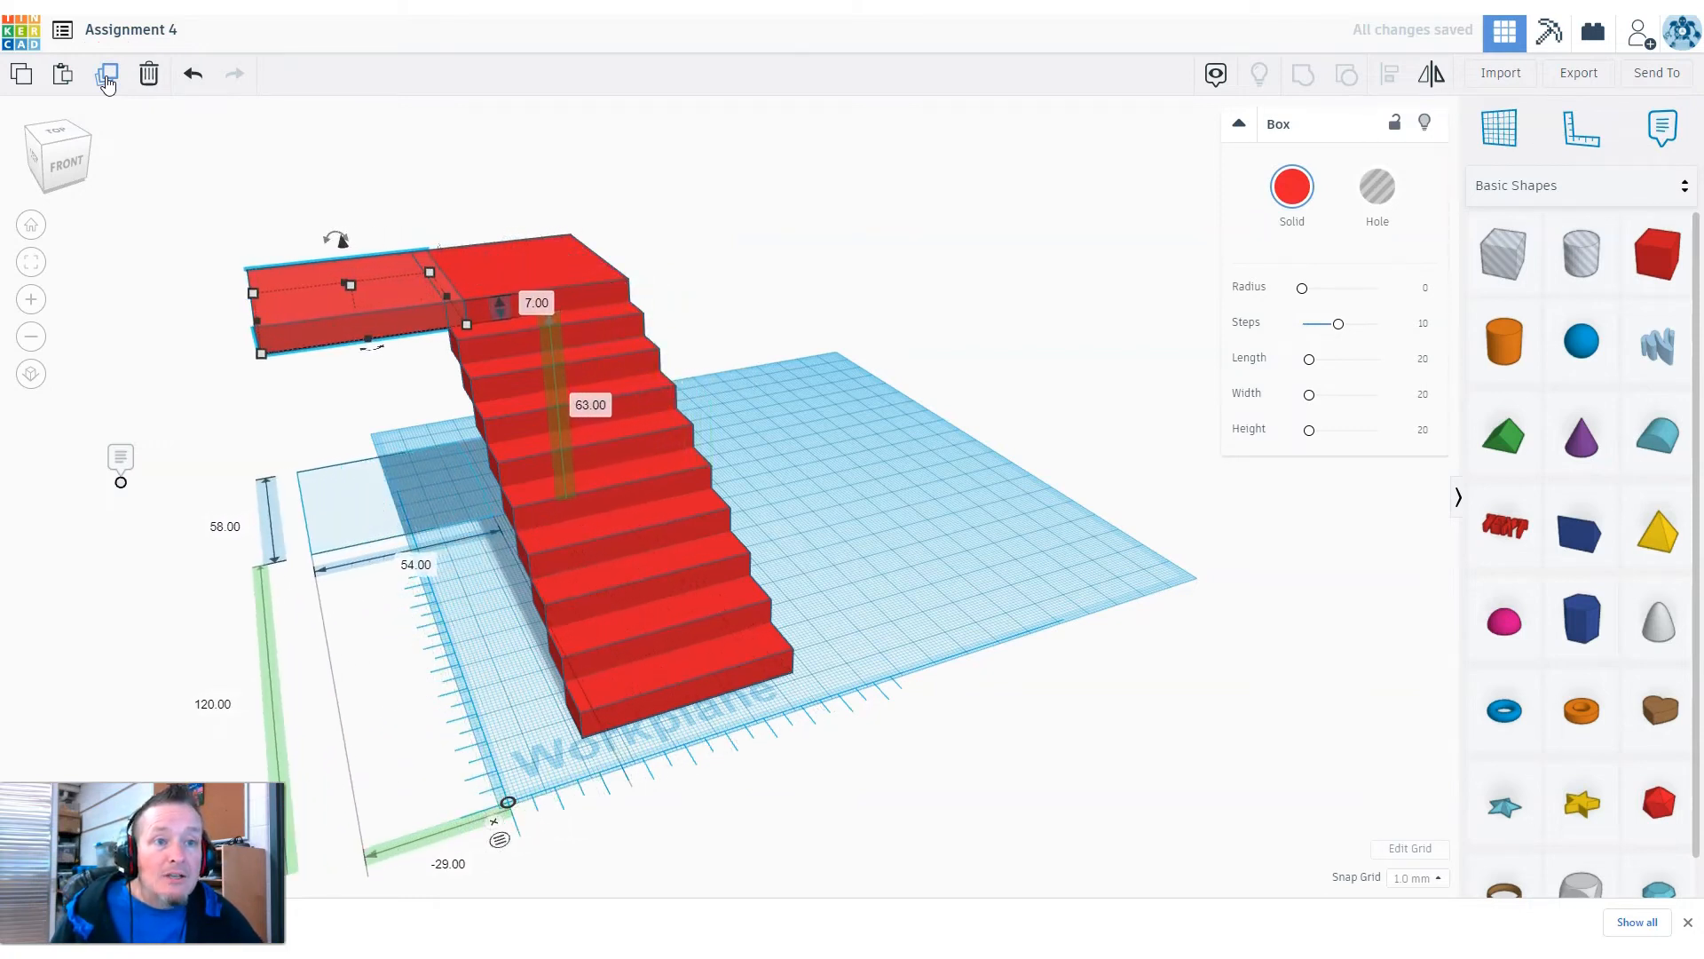
{"action": "key", "text": "Left"}
{"action": "key", "text": "Left"}
{"action": "key", "text": "Left"}
{"action": "key", "text": "Left"}
{"action": "key", "text": "Left"}
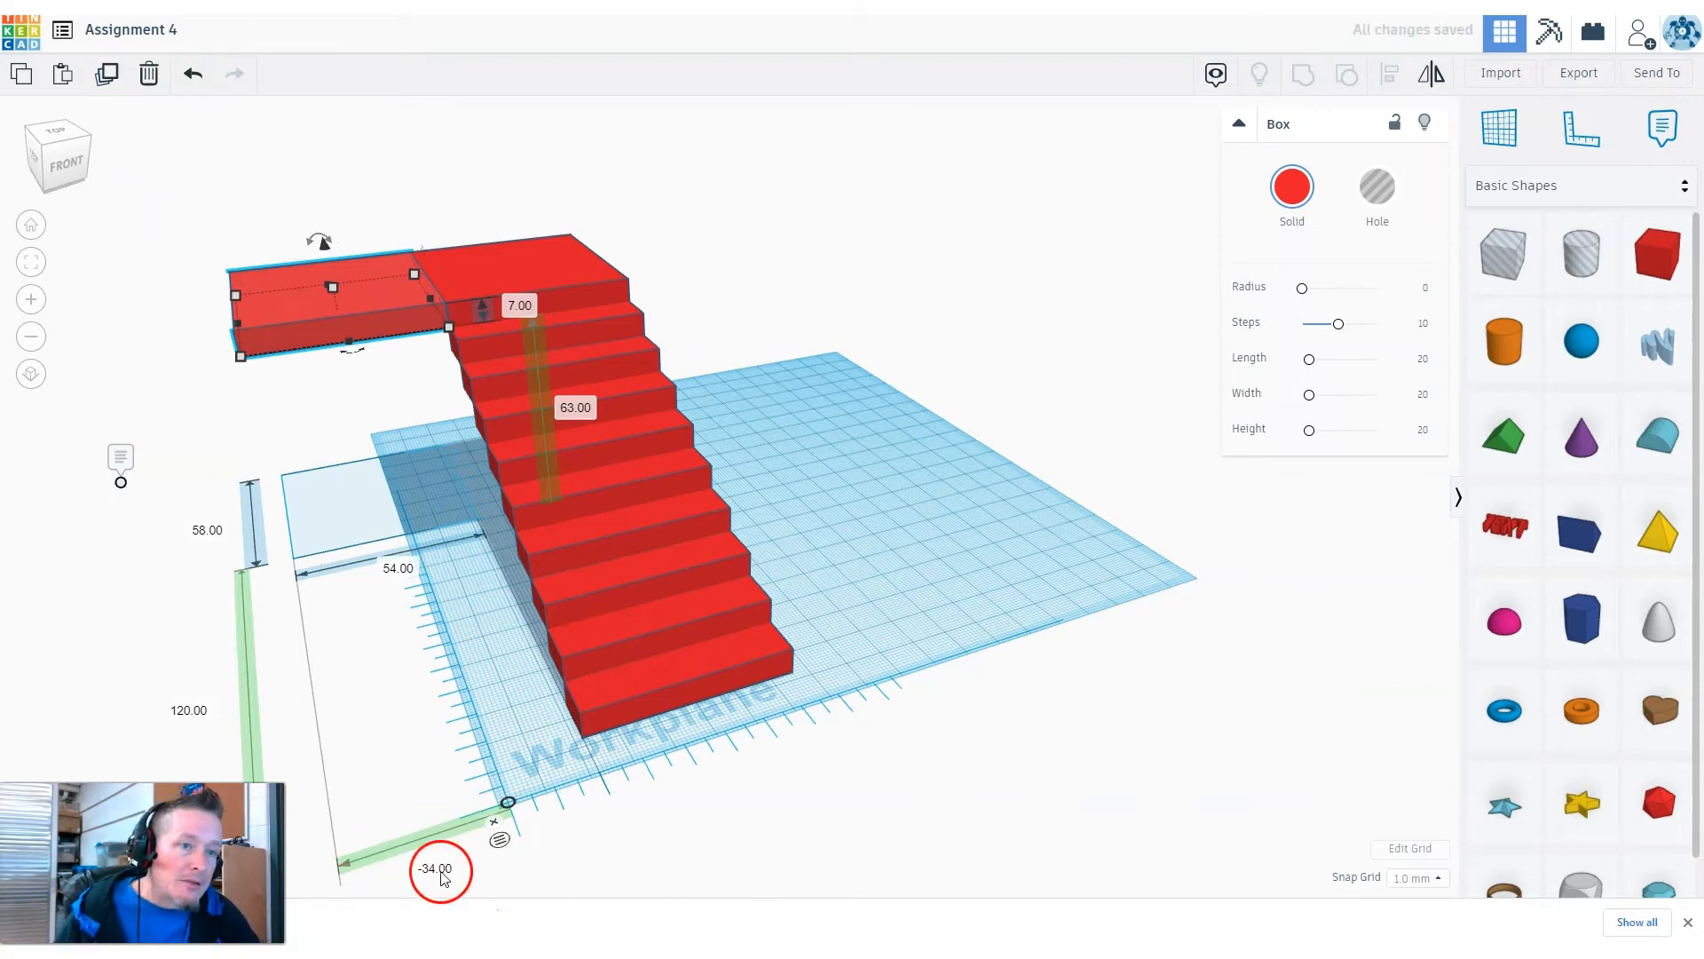
Set the duplicated landing's 54 mm side to 12 mm, keeping its 58 mm depth
{"action": "right_click_drag", "start_coordinate": [262, 550], "coordinate": [336, 875]}
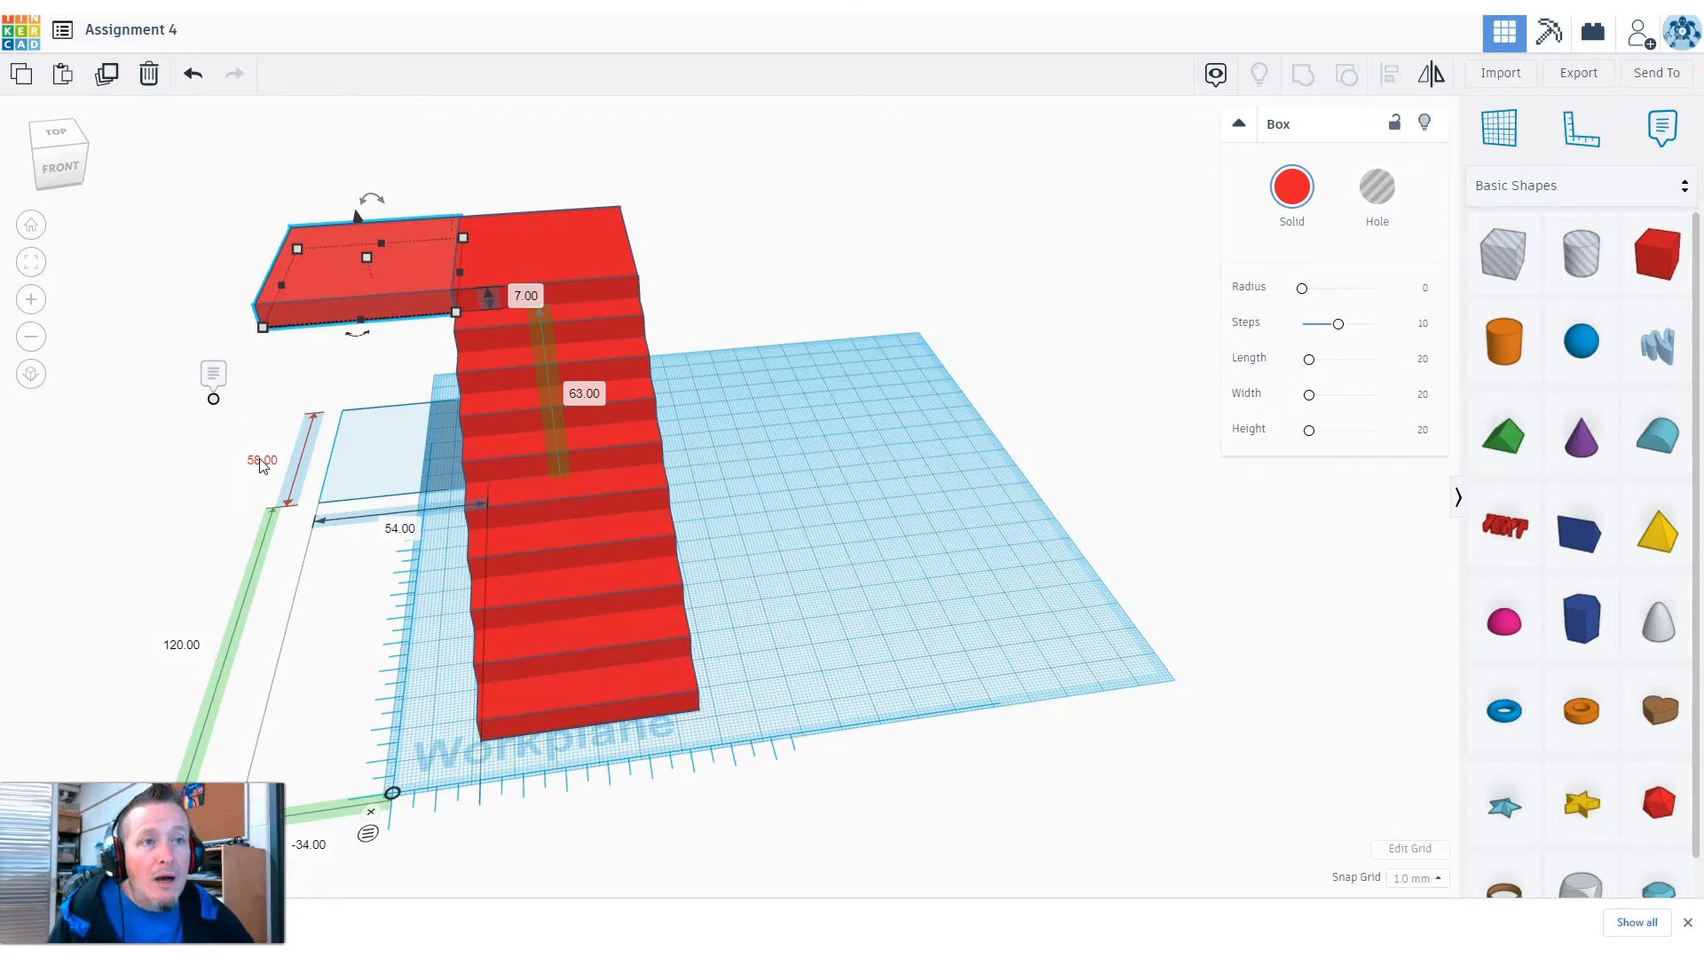
{"action": "right_click_drag", "start_coordinate": [160, 456], "coordinate": [304, 450]}
{"action": "right_click_drag", "start_coordinate": [114, 579], "coordinate": [324, 566]}
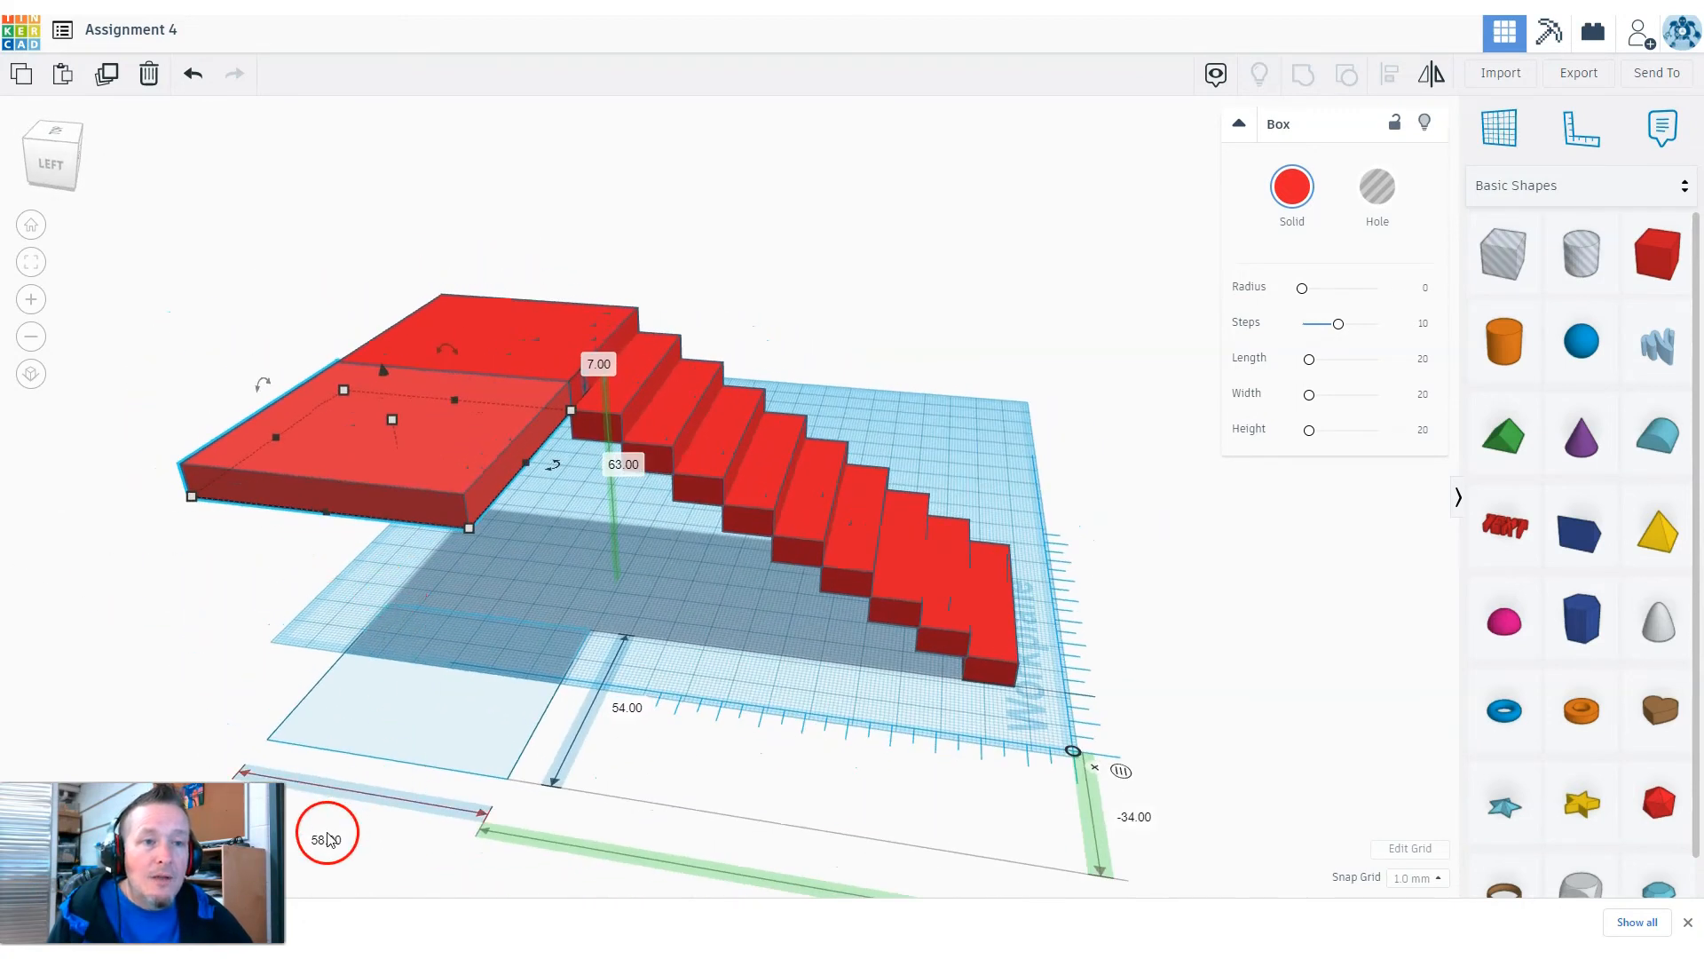
{"action": "right_click_drag", "start_coordinate": [604, 815], "coordinate": [351, 778]}
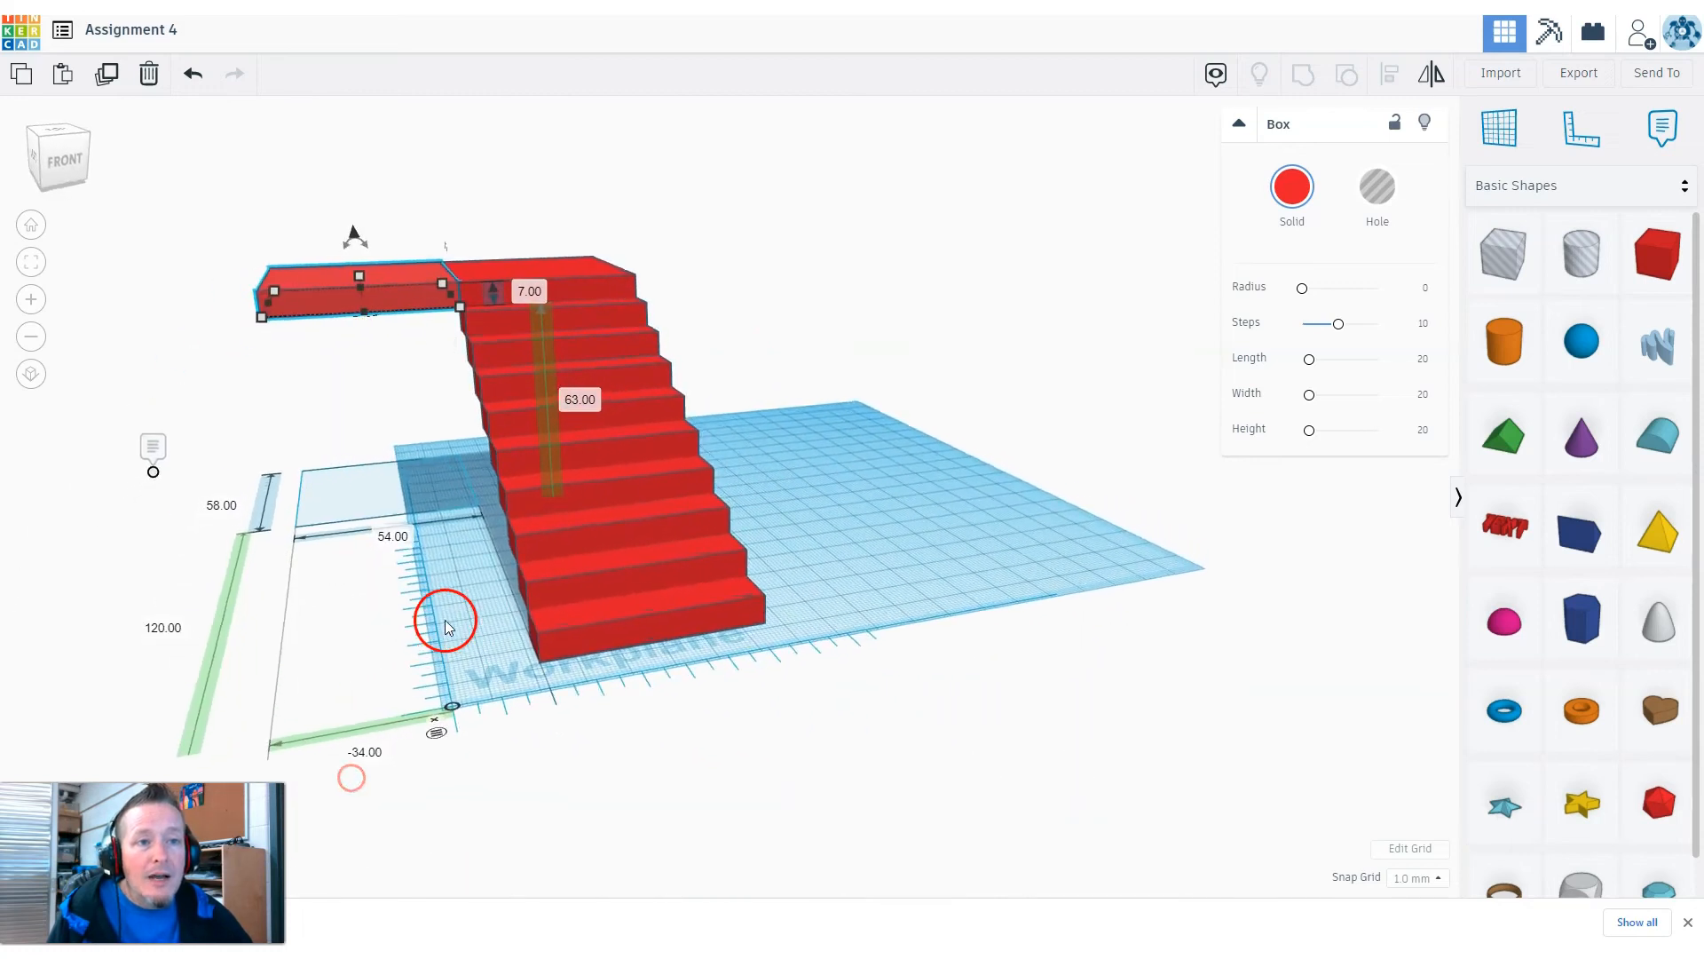
{"action": "left_click", "coordinate": [393, 537]}
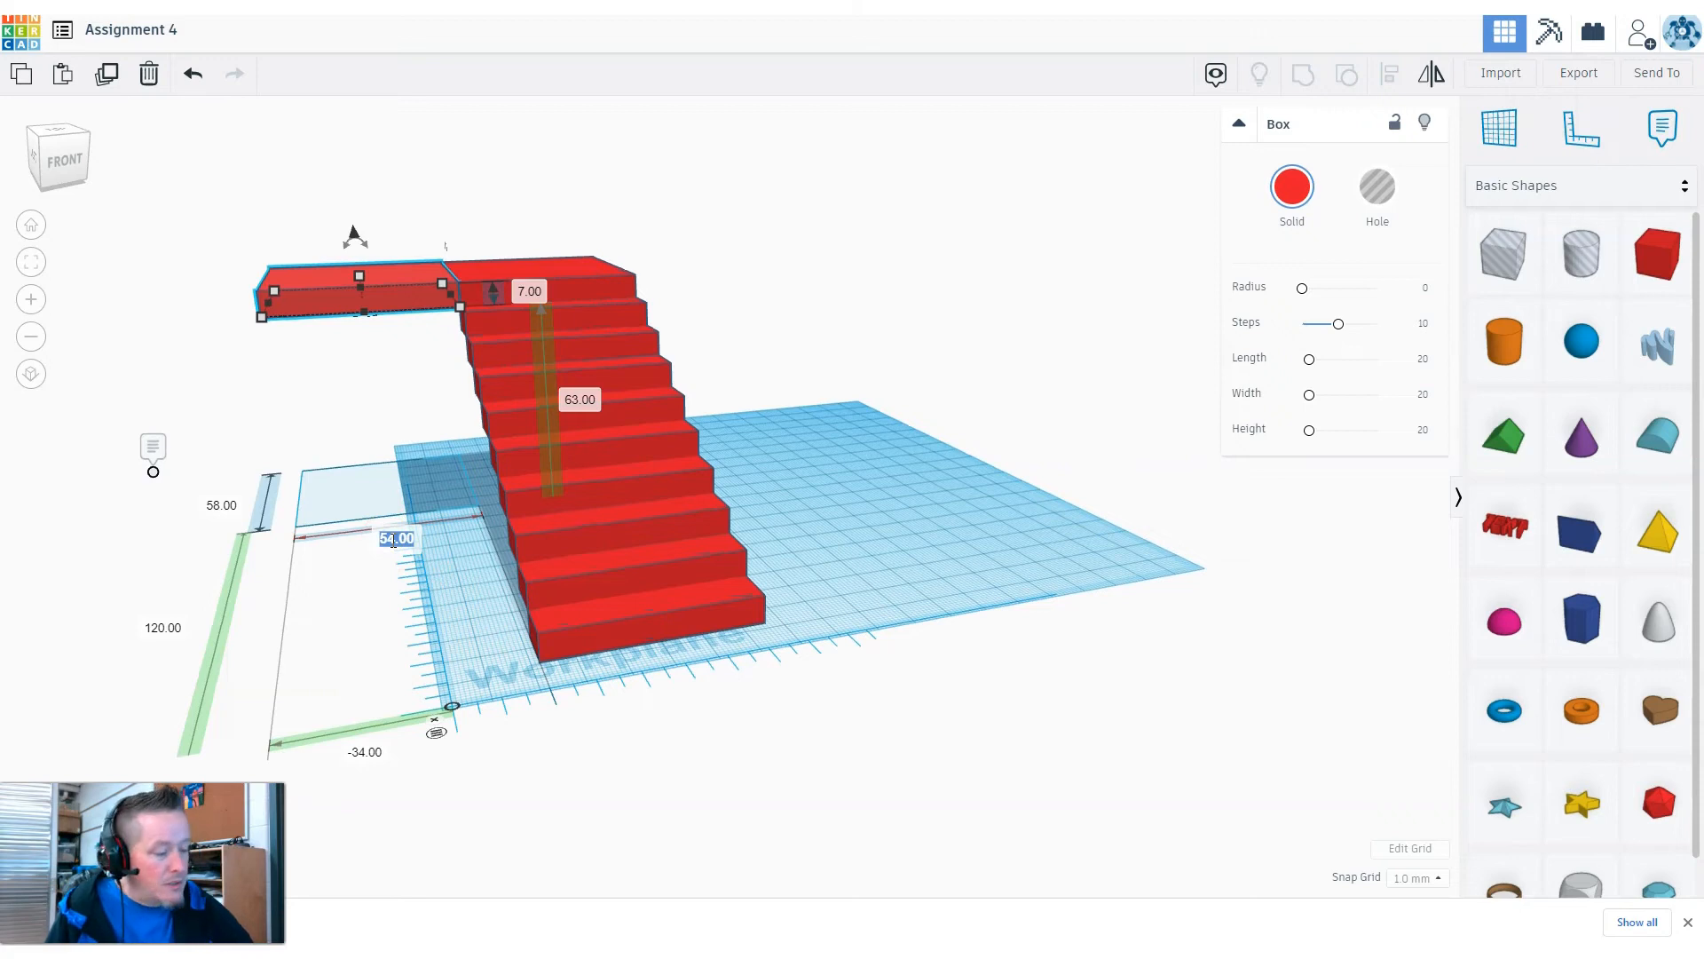
{"action": "type", "text": "12"}
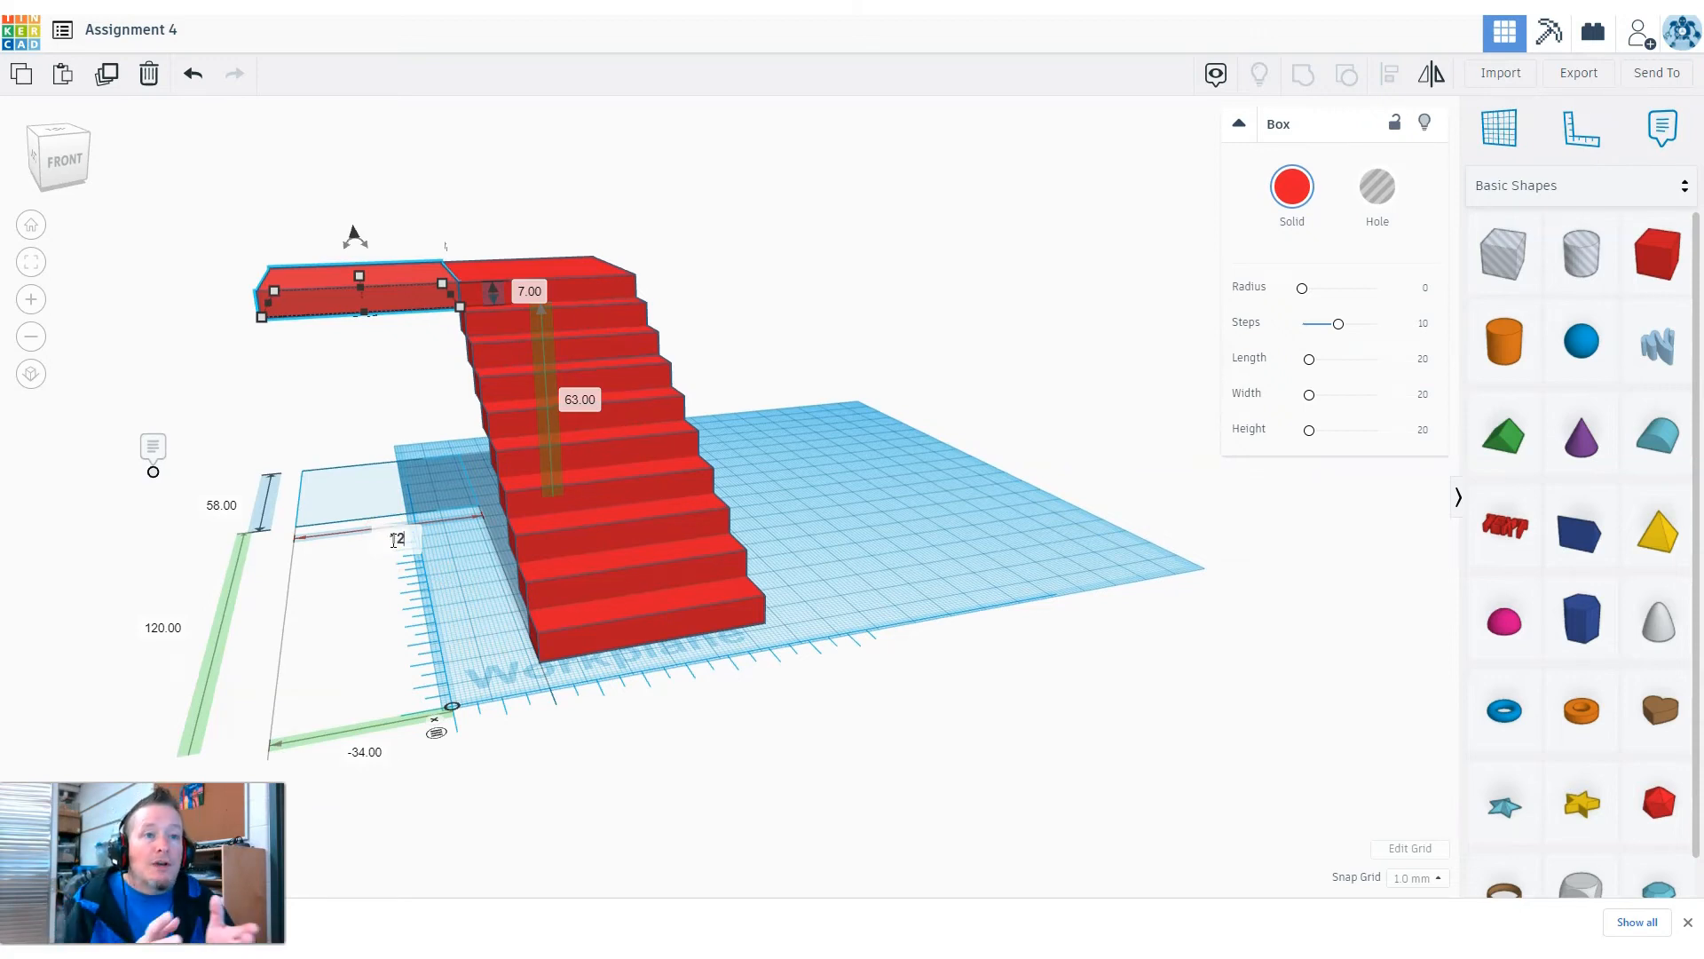
{"action": "key", "text": "Return"}
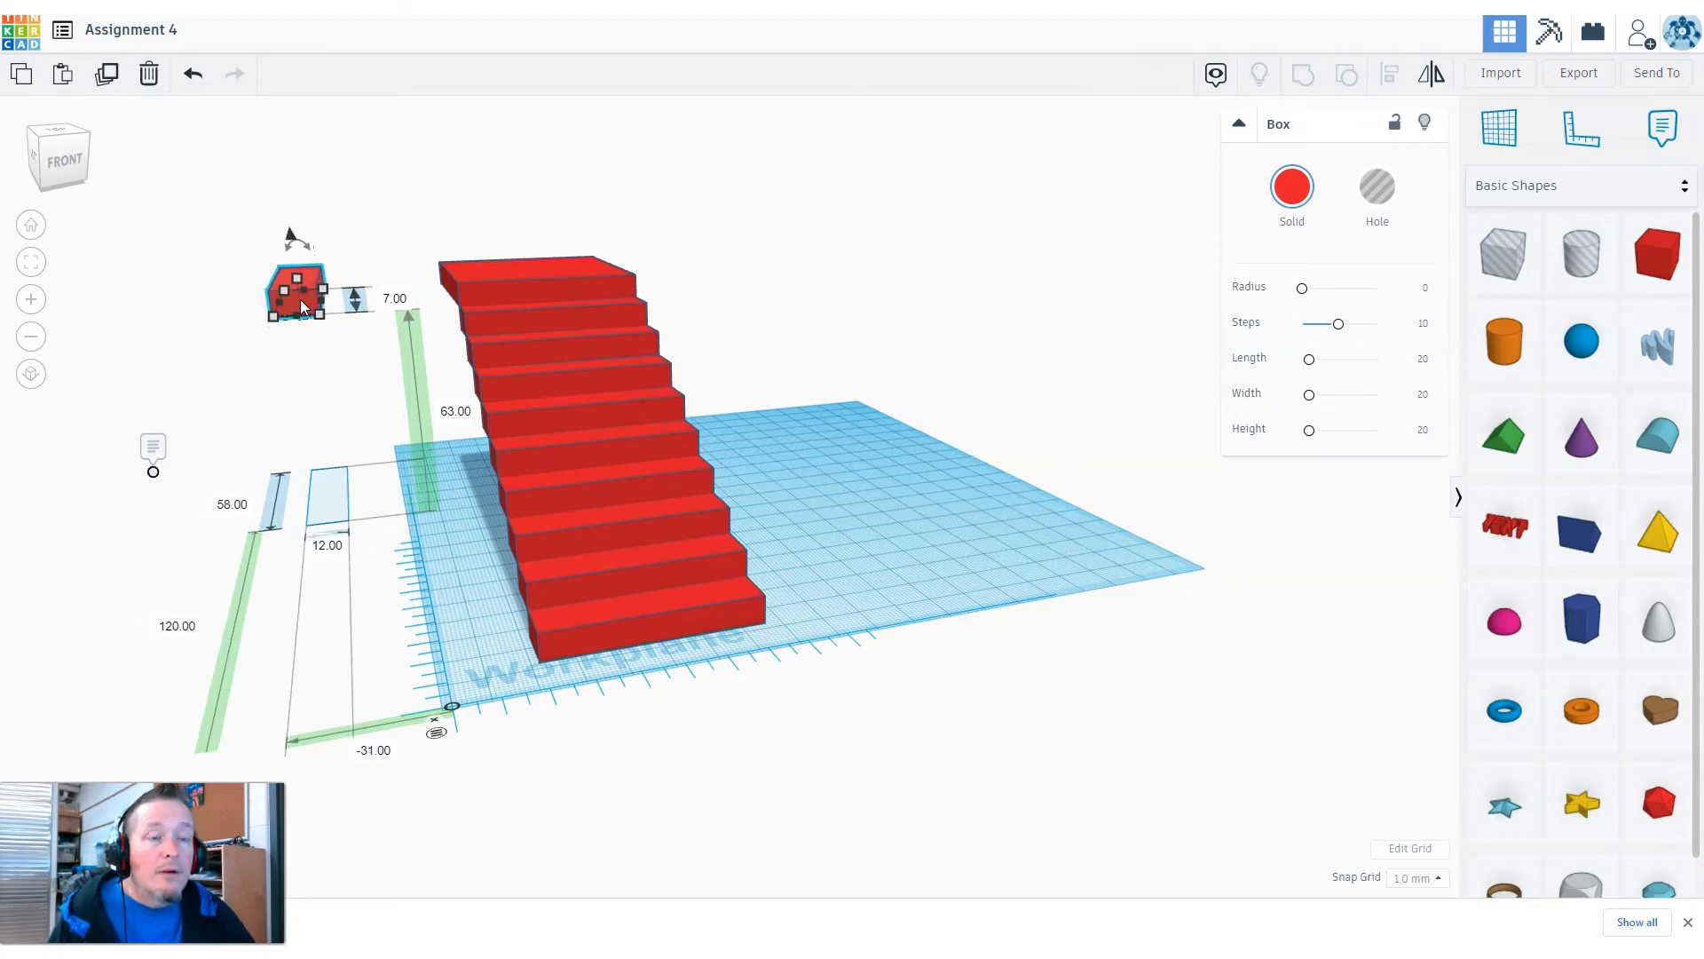
Move the 12 mm wide box back to the right until it sits flush against the landing's left edge
{"action": "key", "text": "Right"}
{"action": "key", "text": "Right"}
{"action": "key", "text": "Right"}
{"action": "key", "text": "Right"}
{"action": "key", "text": "Right"}
{"action": "key", "text": "Right"}
{"action": "key", "text": "Right"}
{"action": "key", "text": "Right"}
{"action": "key", "text": "Right"}
{"action": "key", "text": "Right"}
{"action": "key", "text": "Right"}
{"action": "key", "text": "Right"}
{"action": "key", "text": "Right"}
{"action": "key", "text": "Right"}
{"action": "key", "text": "Right"}
{"action": "key", "text": "Right"}
{"action": "key", "text": "Right"}
{"action": "key", "text": "Right"}
{"action": "key", "text": "Right"}
{"action": "key", "text": "Right"}
{"action": "key", "text": "Right"}
{"action": "key", "text": "Right"}
{"action": "key", "text": "Right"}
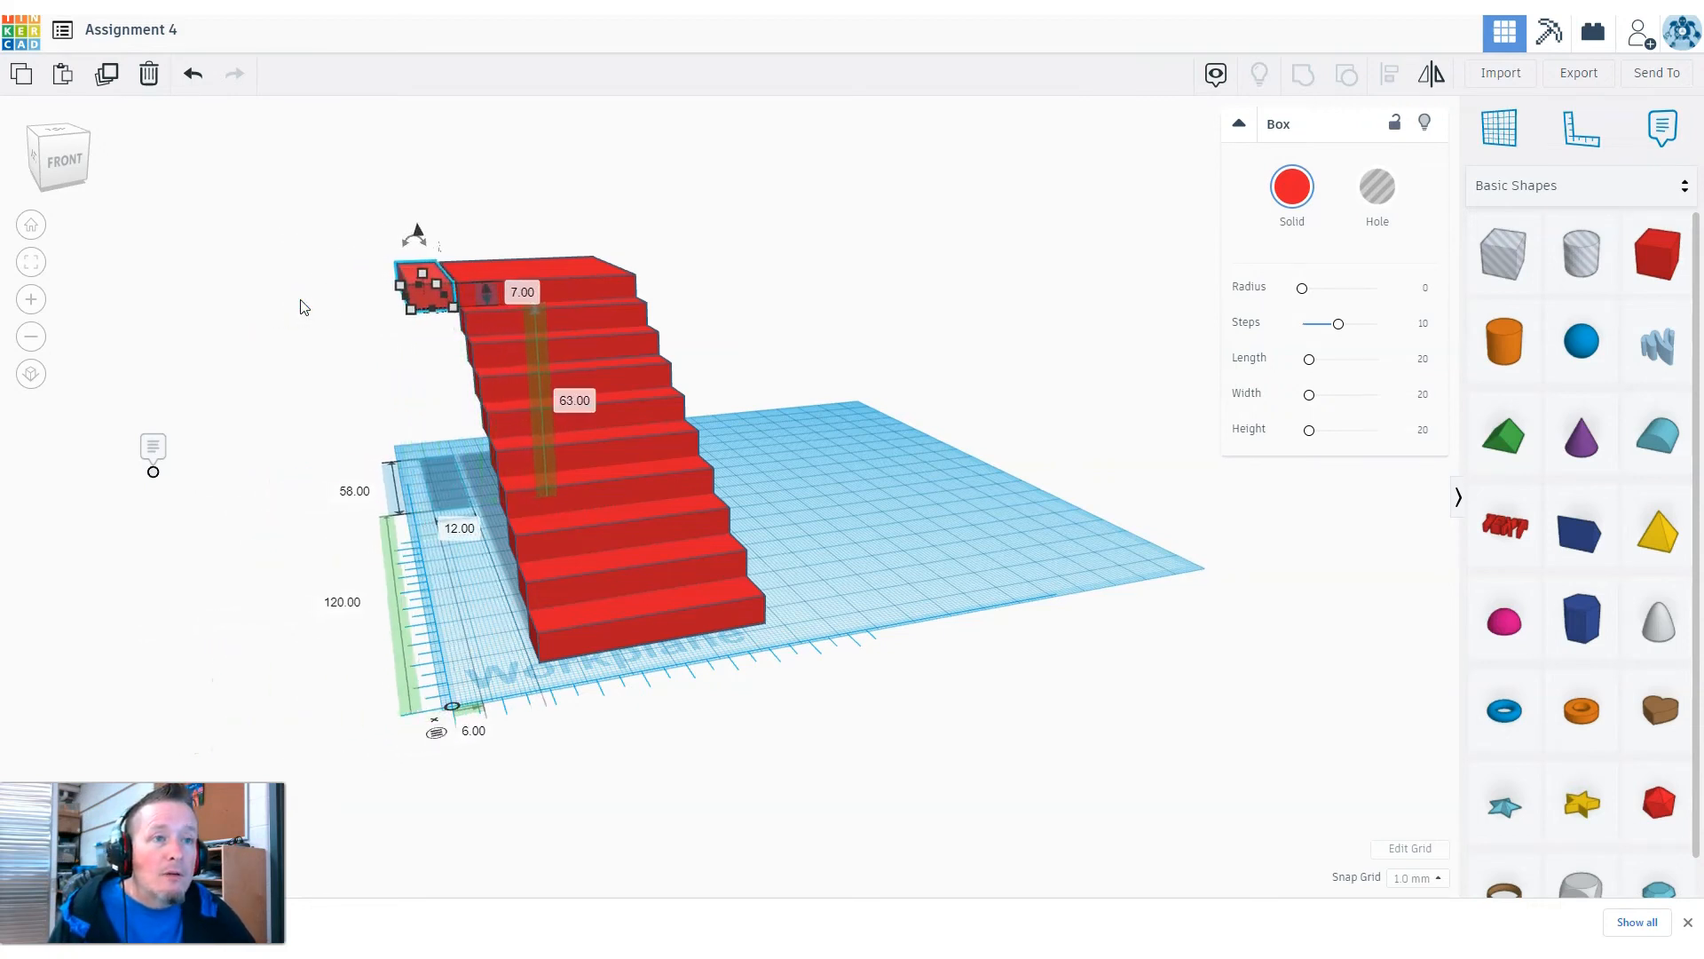
{"action": "scroll", "coordinate": [397, 338], "scroll_direction": "up", "scroll_amount": 5}
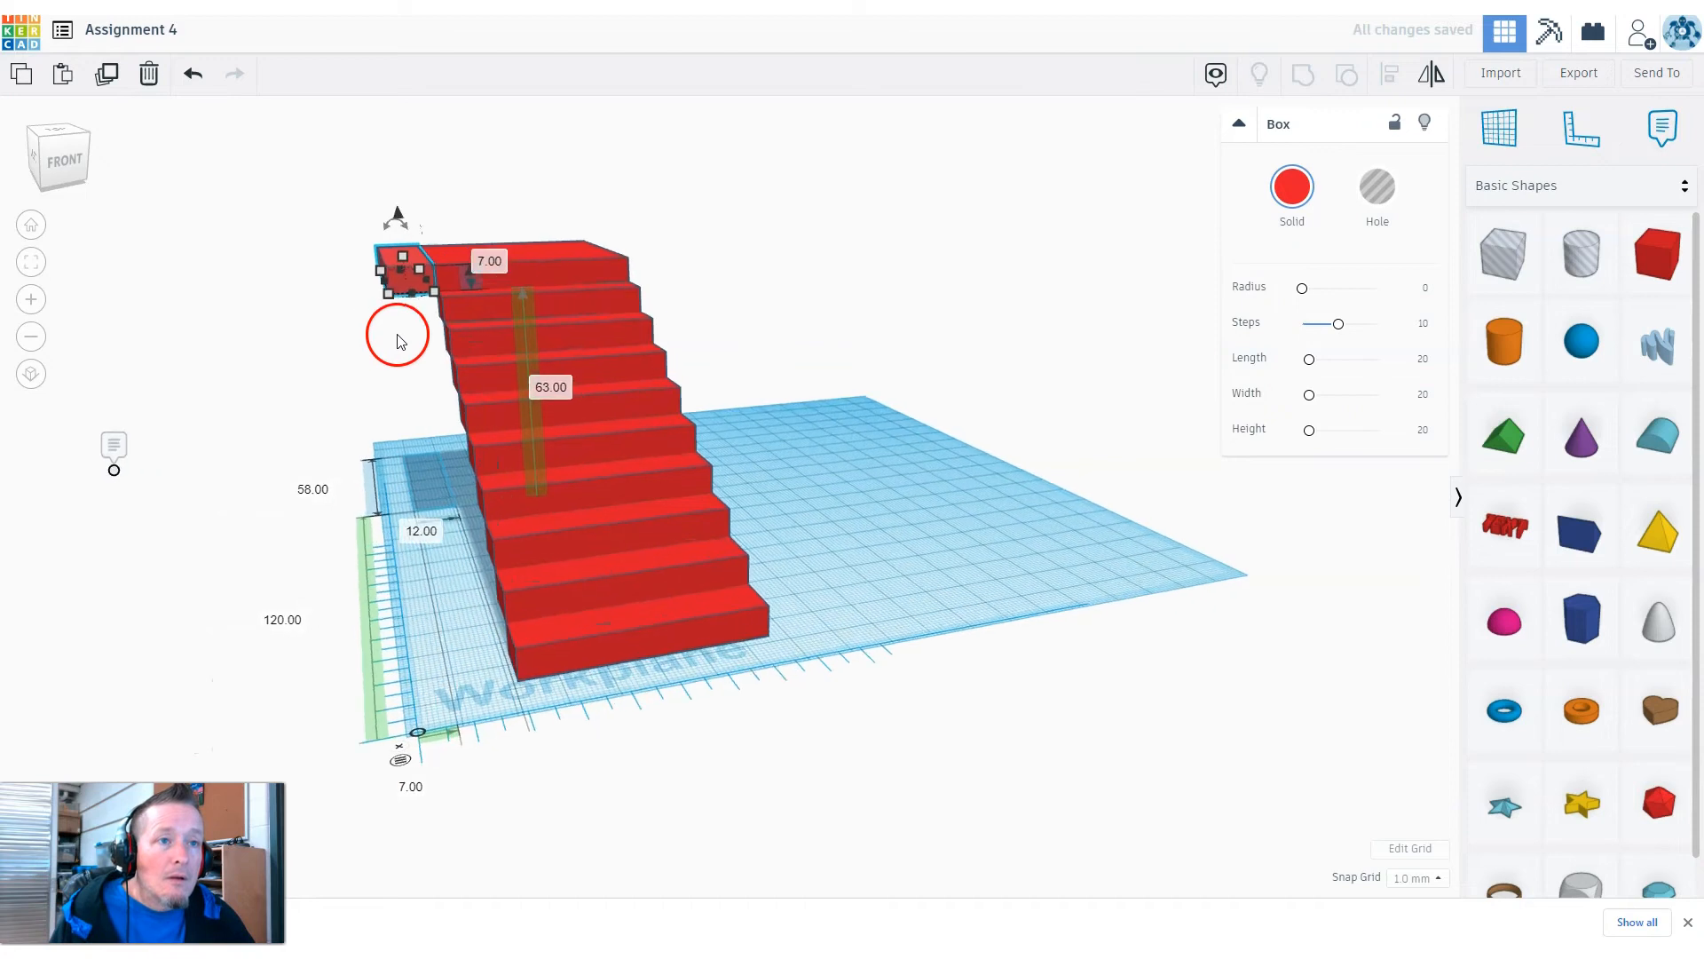
{"action": "right_click_drag", "start_coordinate": [367, 363], "coordinate": [432, 387]}
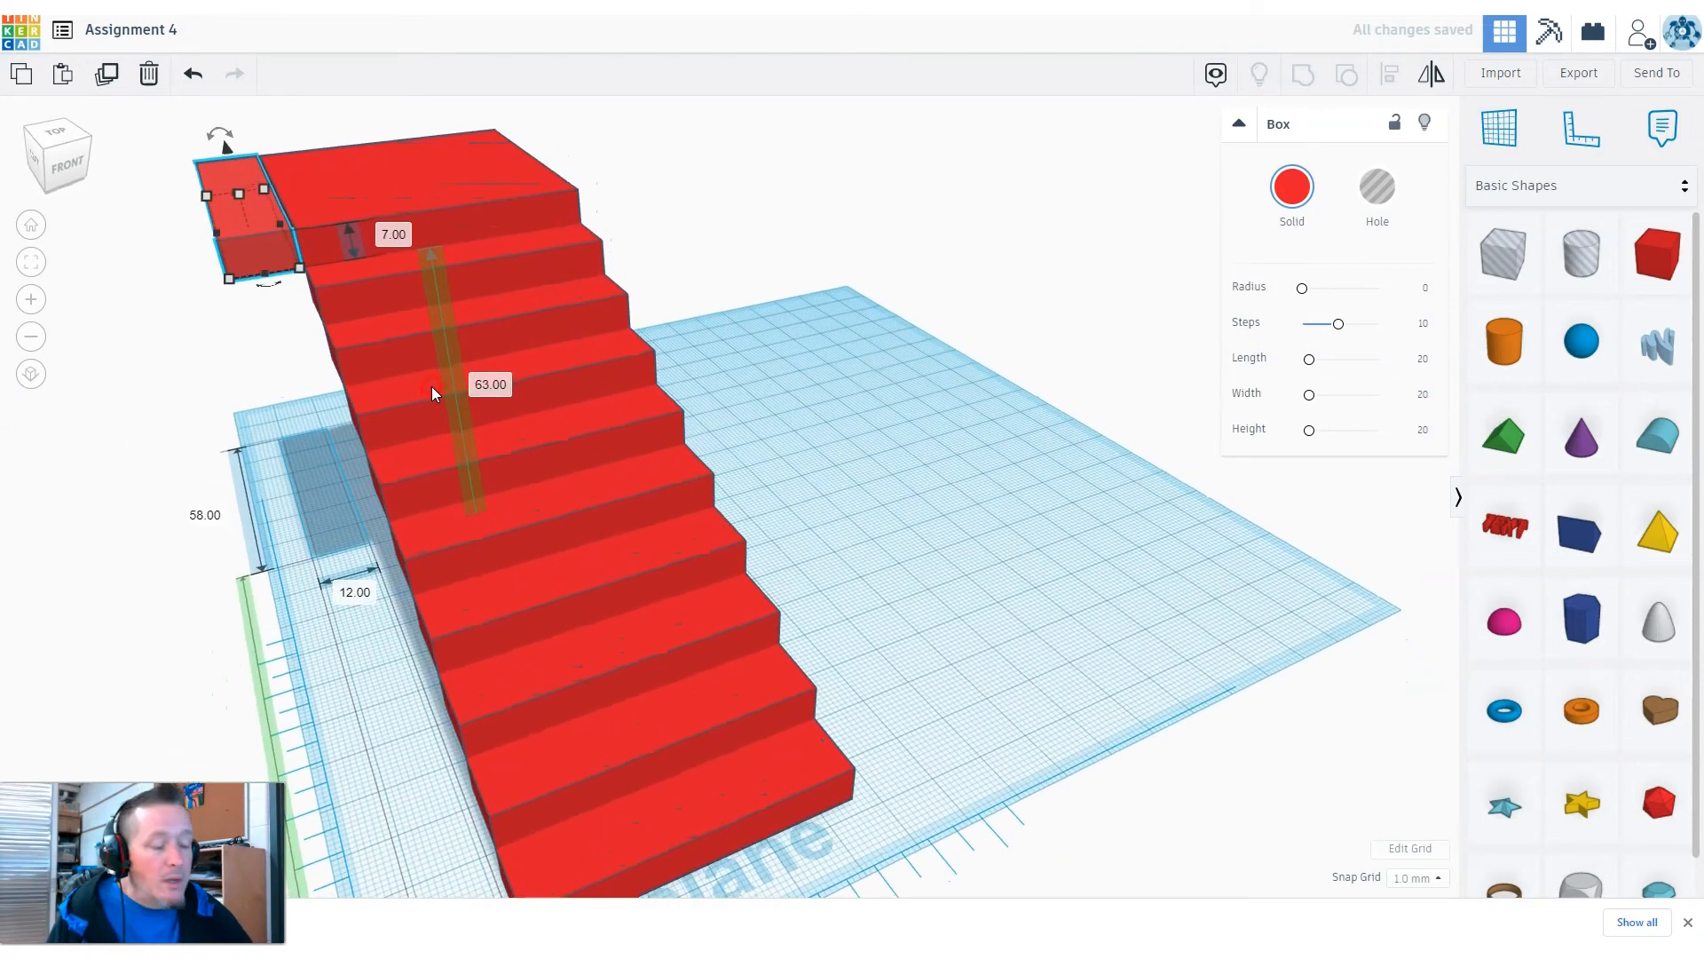
Set the elevation of the 12 mm wide step beside the landing to 70 mm
{"action": "right_click_drag", "start_coordinate": [268, 477], "coordinate": [341, 463]}
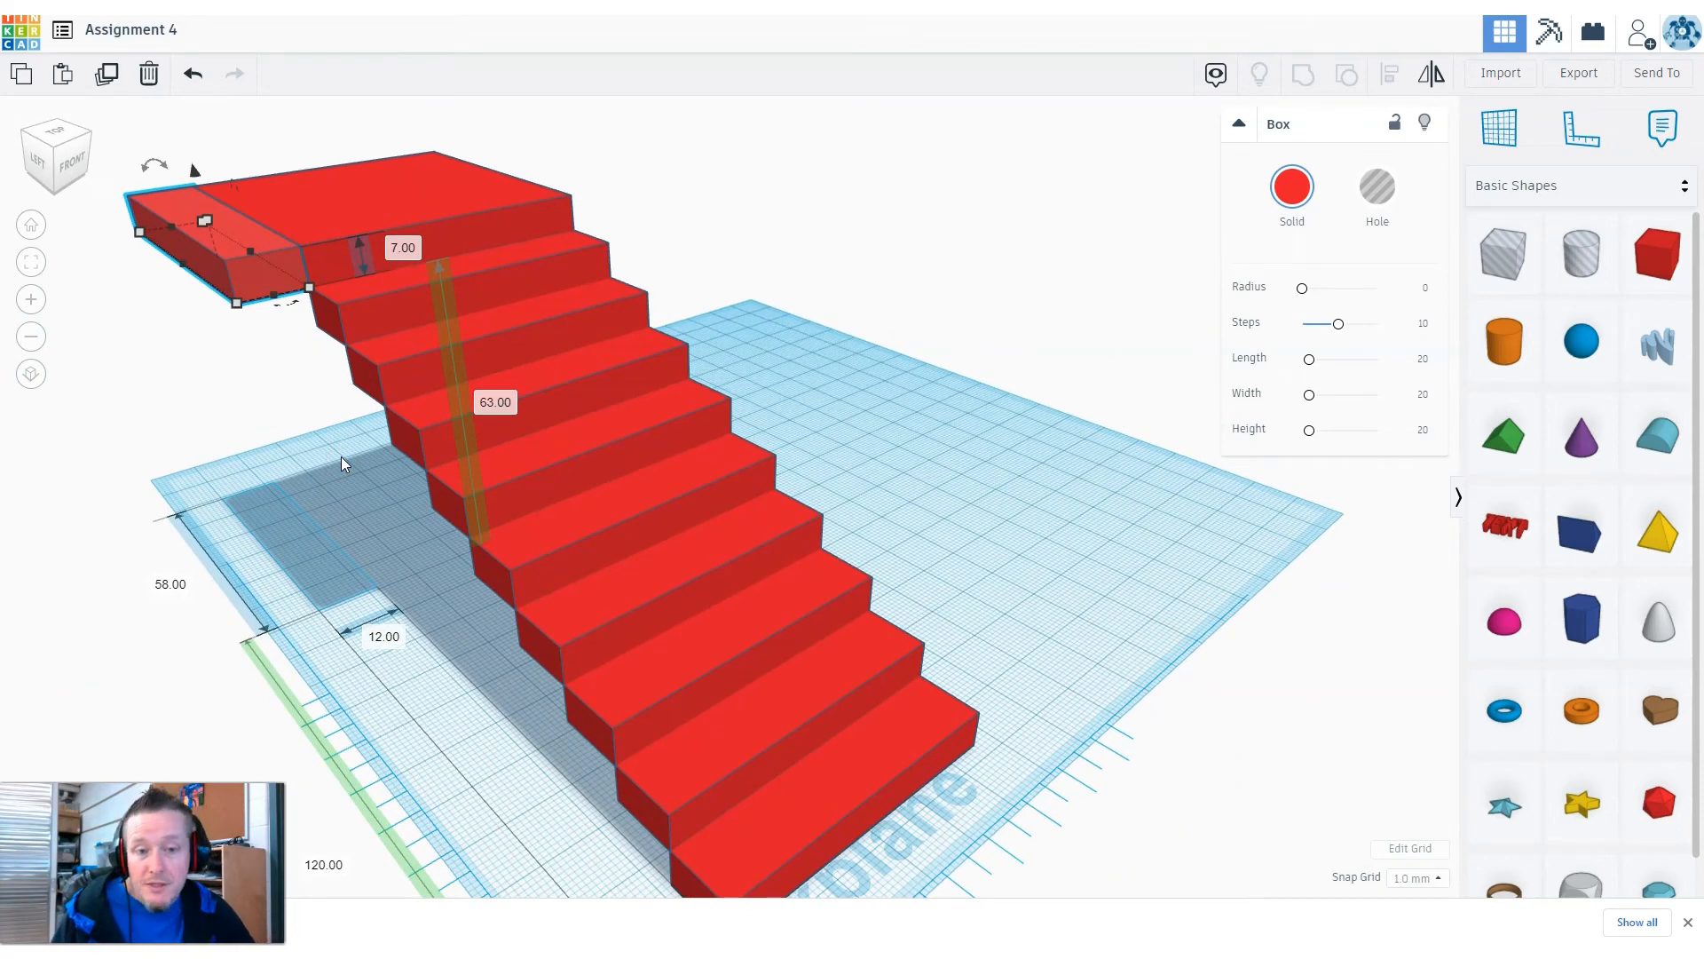
{"action": "left_click", "coordinate": [294, 337]}
{"action": "left_click", "coordinate": [448, 430]}
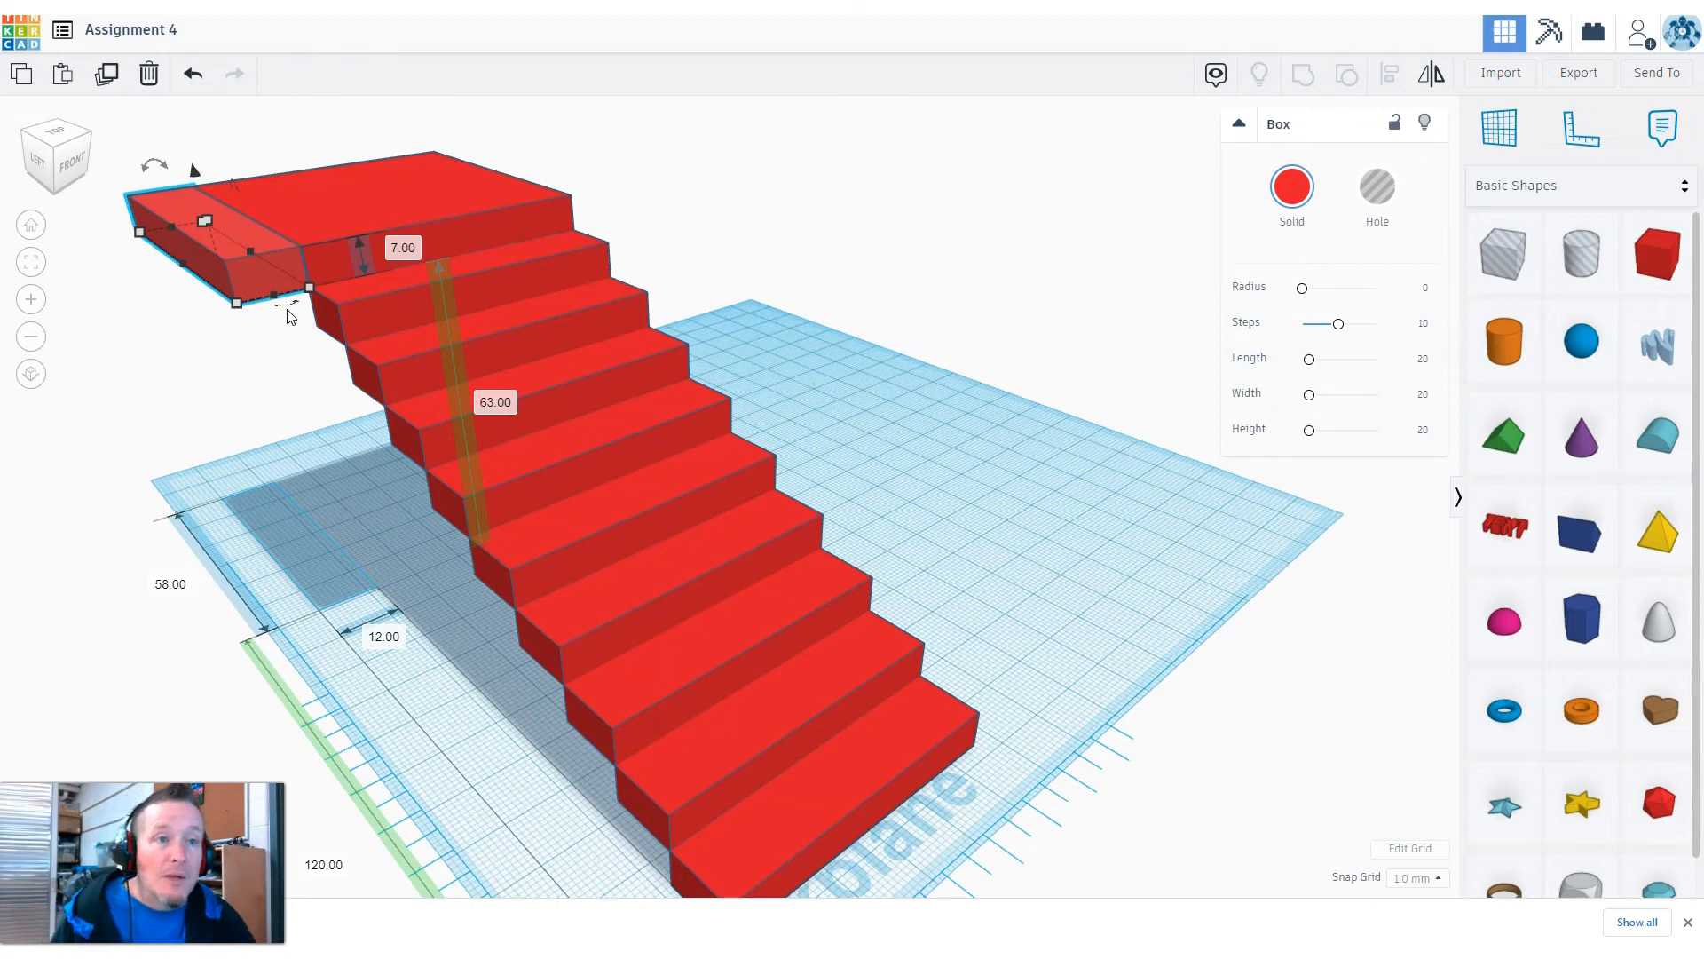
{"action": "left_click", "coordinate": [503, 403]}
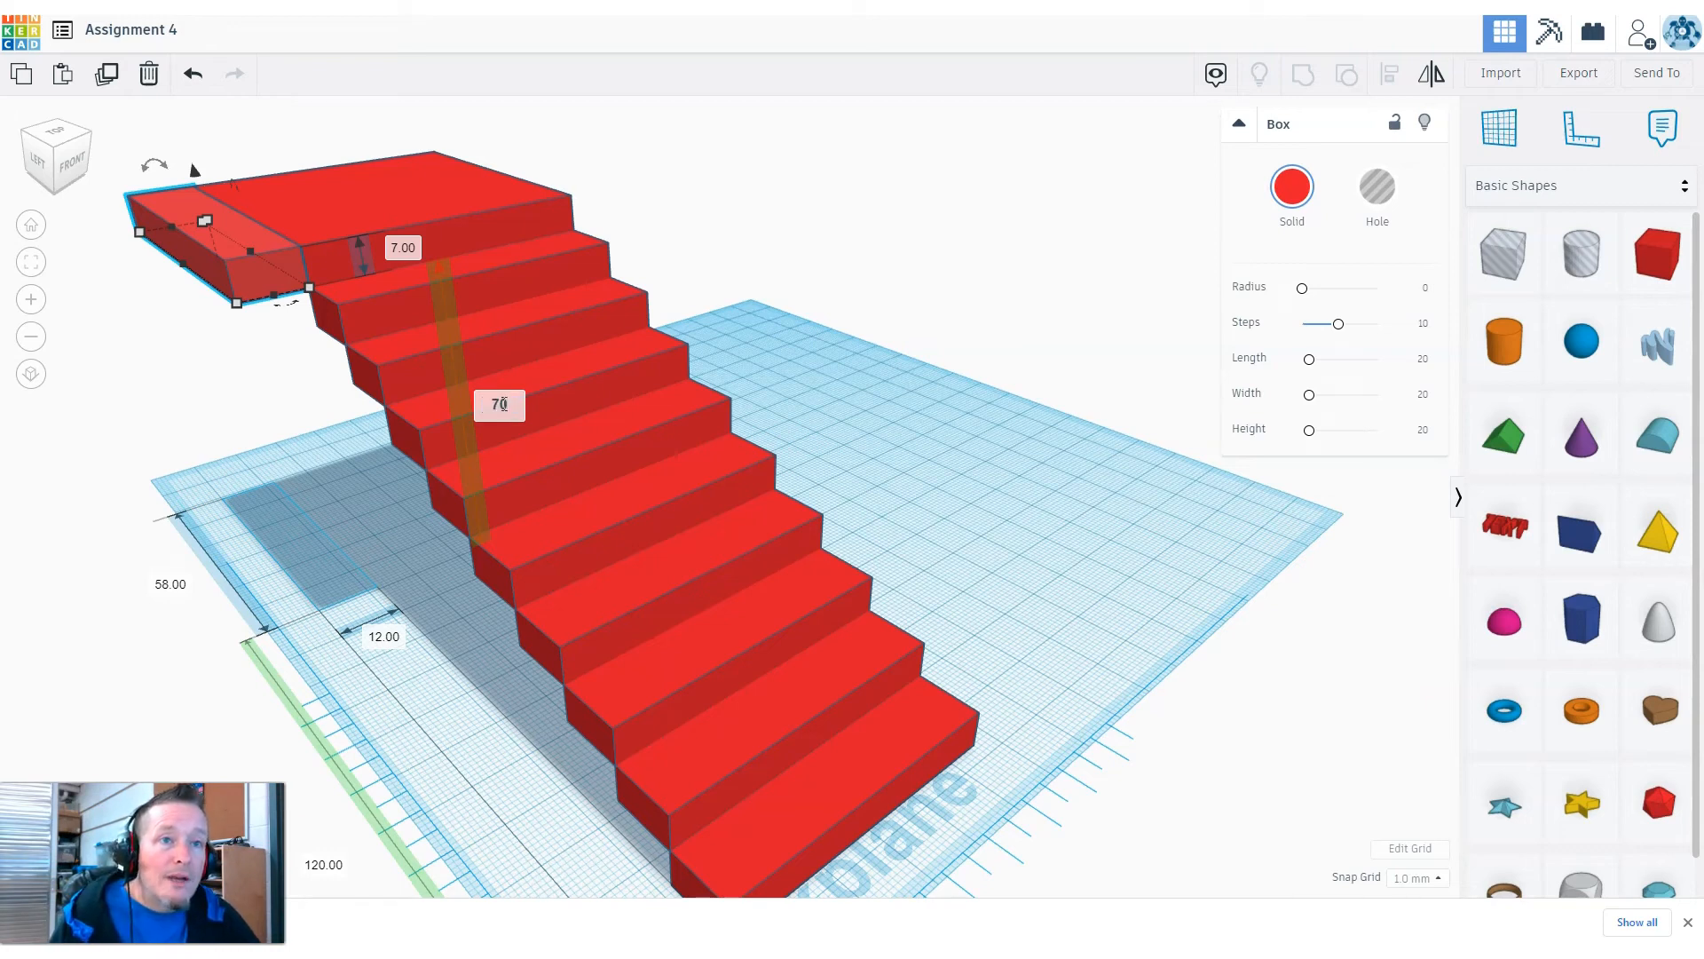
{"action": "key", "text": "Return"}
Try duplicating the raised 12 mm wide step, and undo the copy
{"action": "right_click_drag", "start_coordinate": [393, 432], "coordinate": [194, 437]}
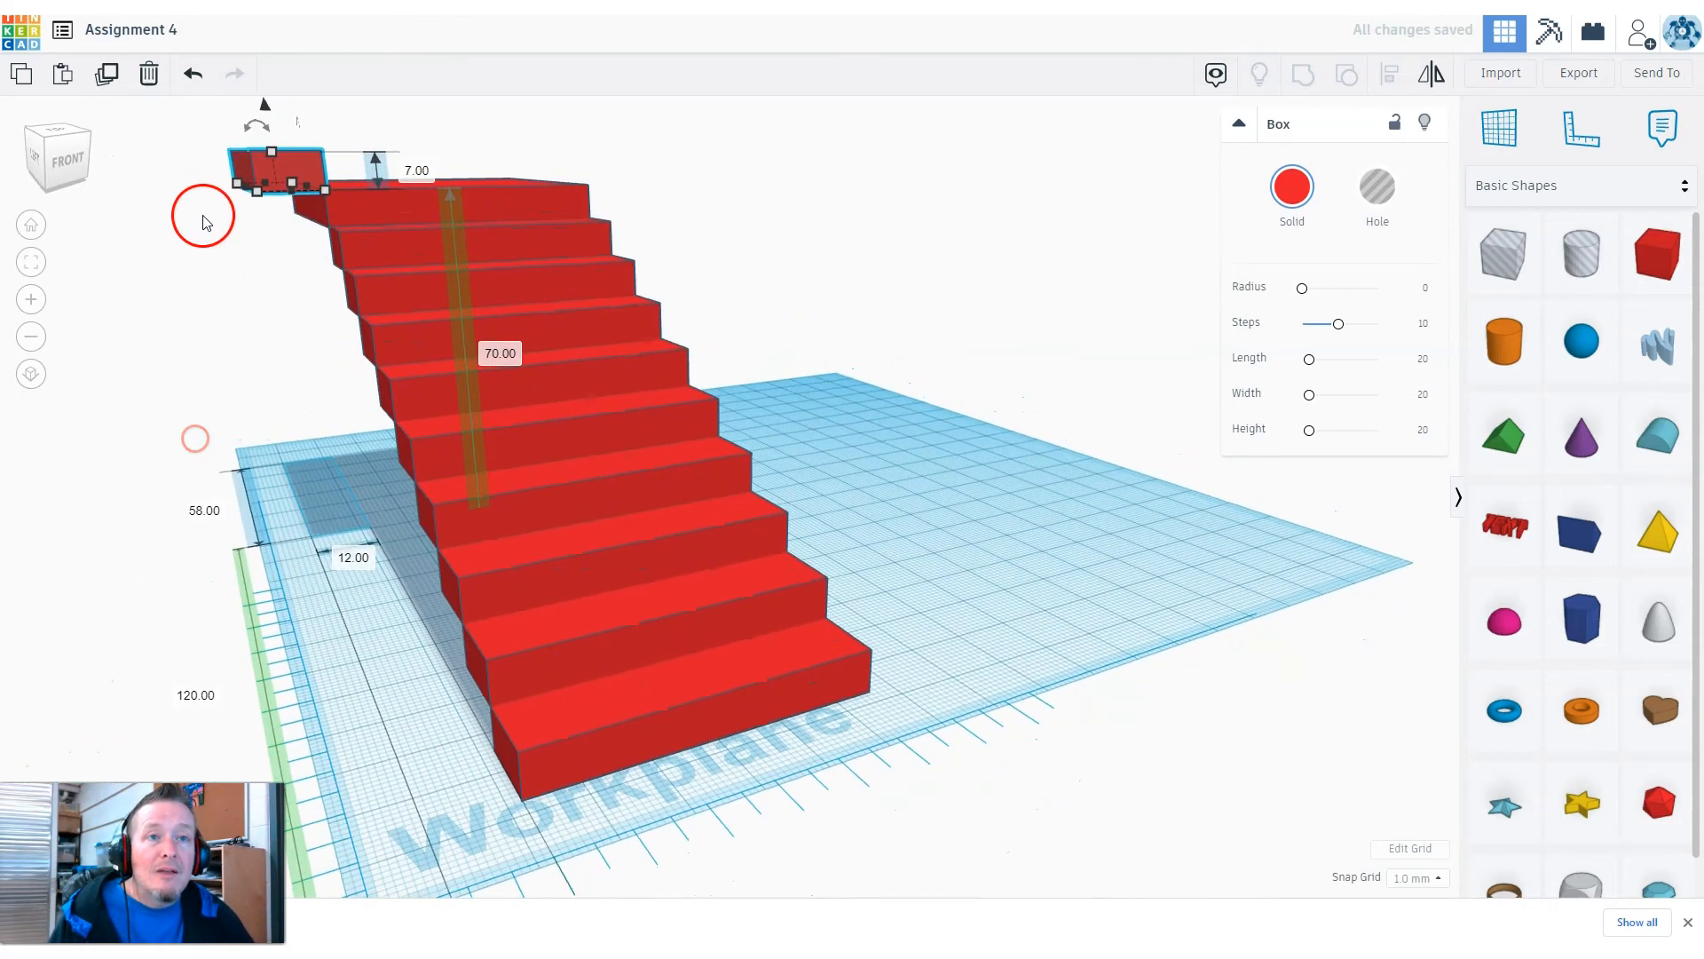
{"action": "right_click_drag", "start_coordinate": [243, 302], "coordinate": [263, 336]}
{"action": "scroll", "coordinate": [242, 314], "scroll_direction": "down", "scroll_amount": 3}
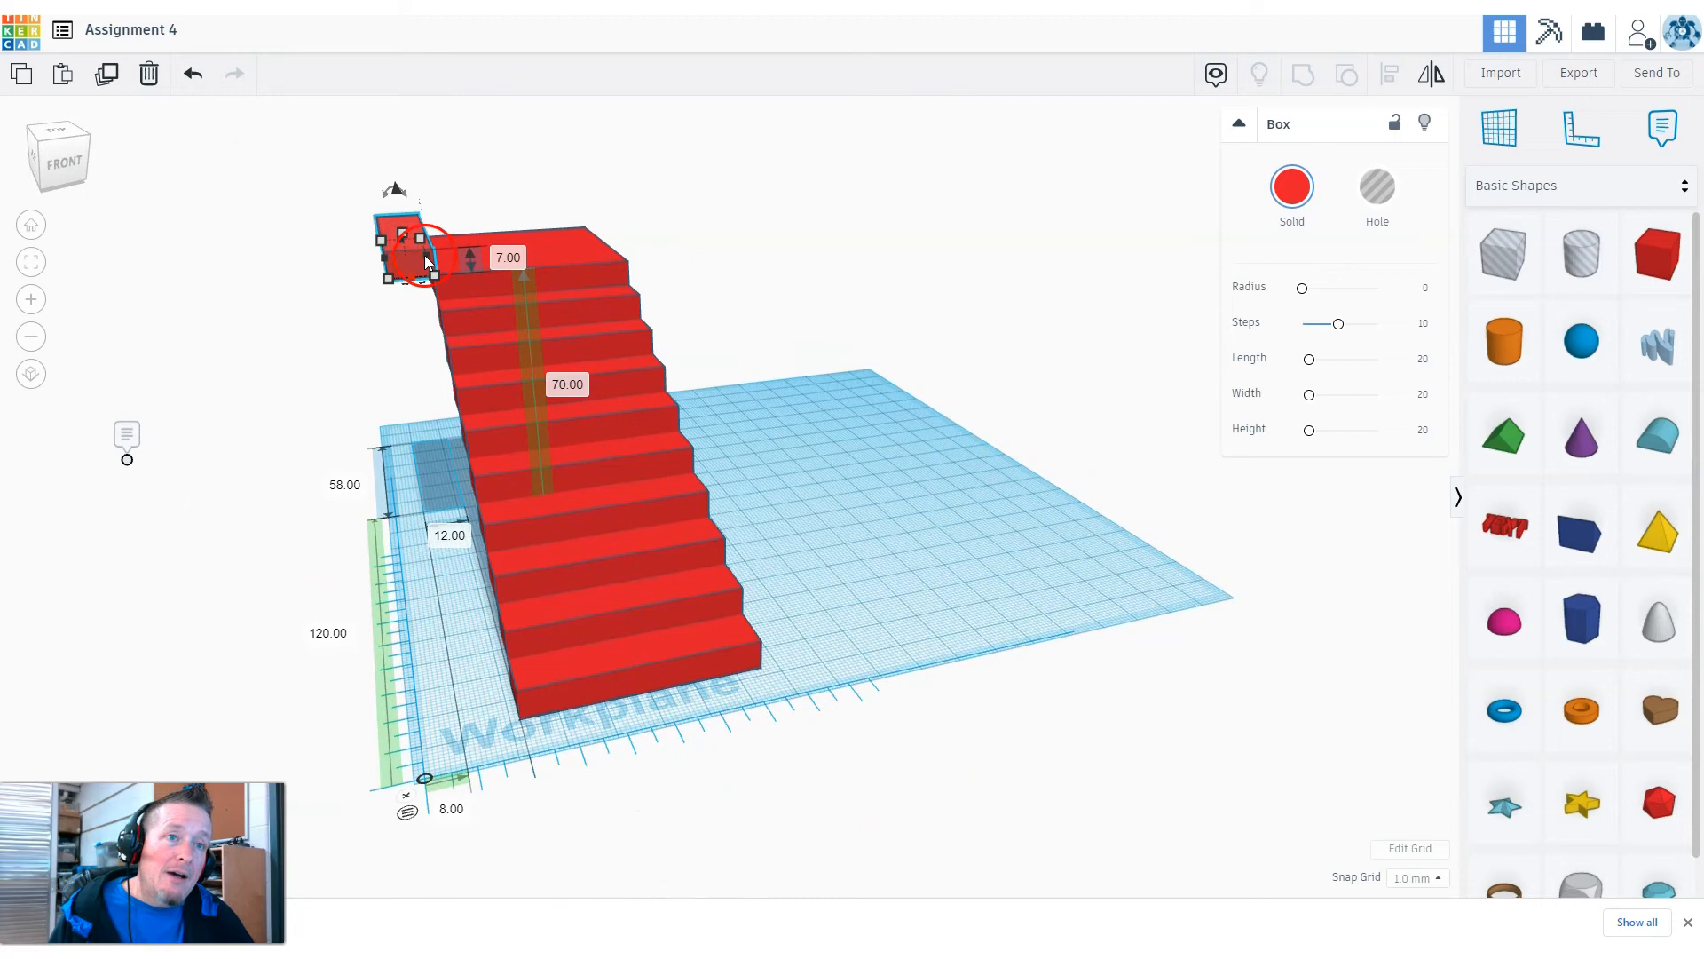
{"action": "left_click", "coordinate": [109, 77]}
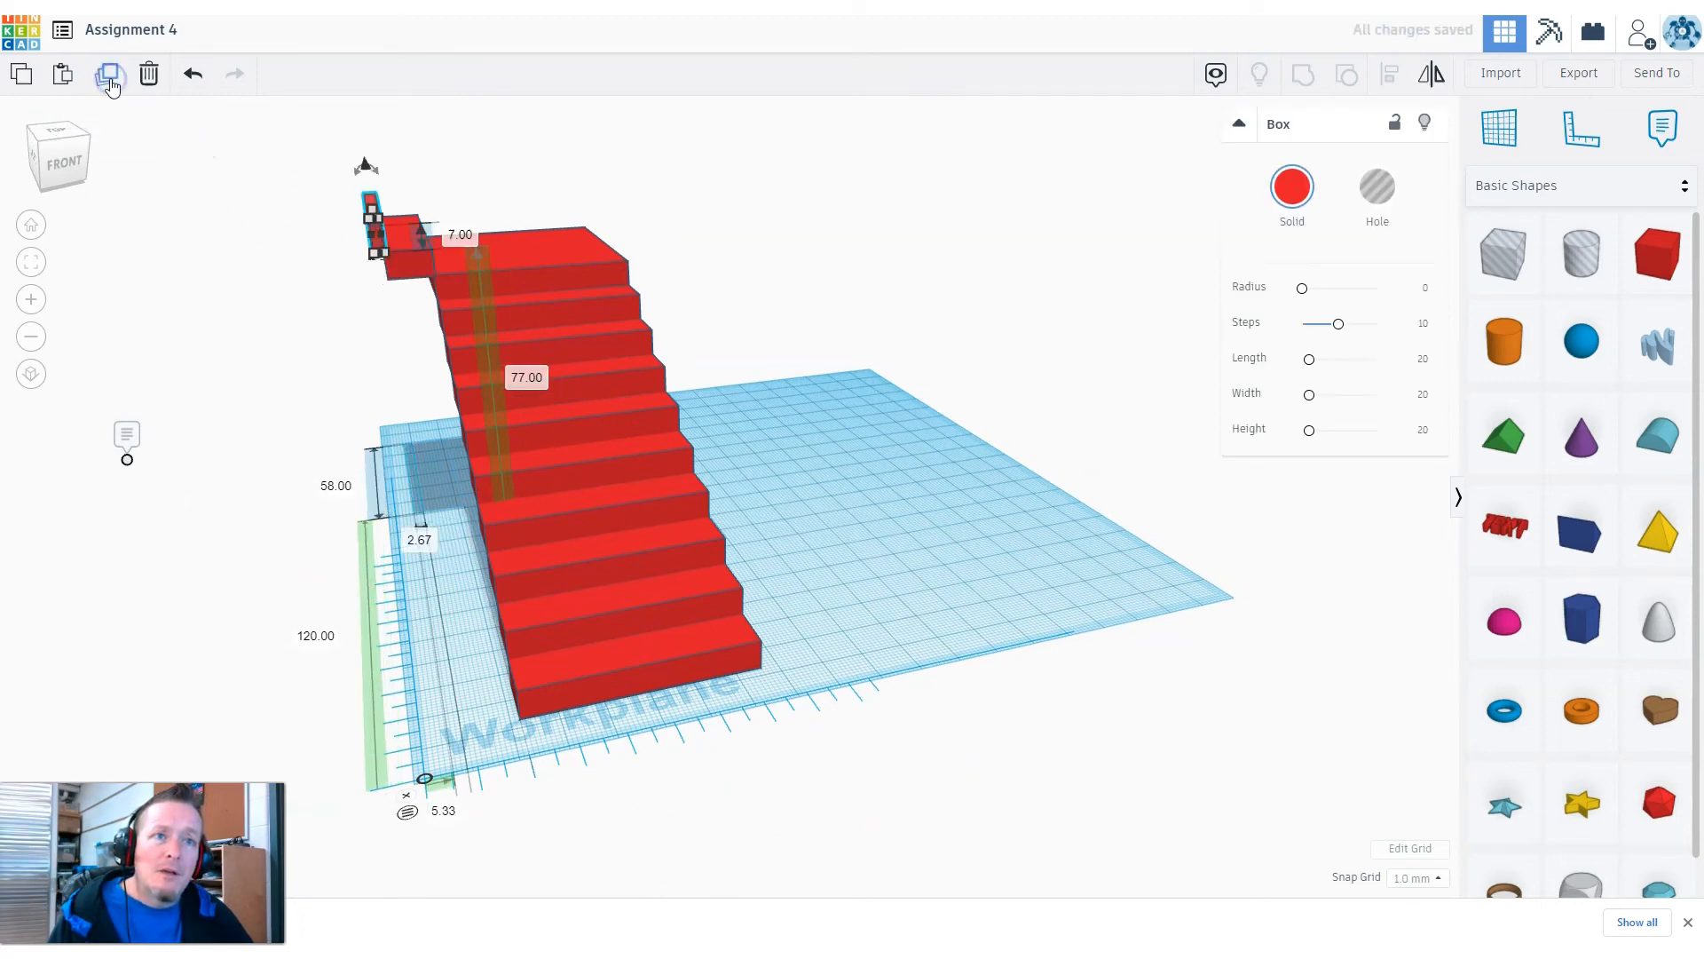
{"action": "mouse_move", "coordinate": [189, 210]}
{"action": "right_mouse_down"}
{"action": "mouse_move", "coordinate": [163, 288]}
{"action": "mouse_move", "coordinate": [532, 210]}
{"action": "mouse_move", "coordinate": [335, 269]}
{"action": "mouse_move", "coordinate": [210, 278]}
{"action": "mouse_move", "coordinate": [187, 103]}
{"action": "mouse_move", "coordinate": [204, 197]}
{"action": "right_mouse_up"}
{"action": "left_click", "coordinate": [193, 73]}
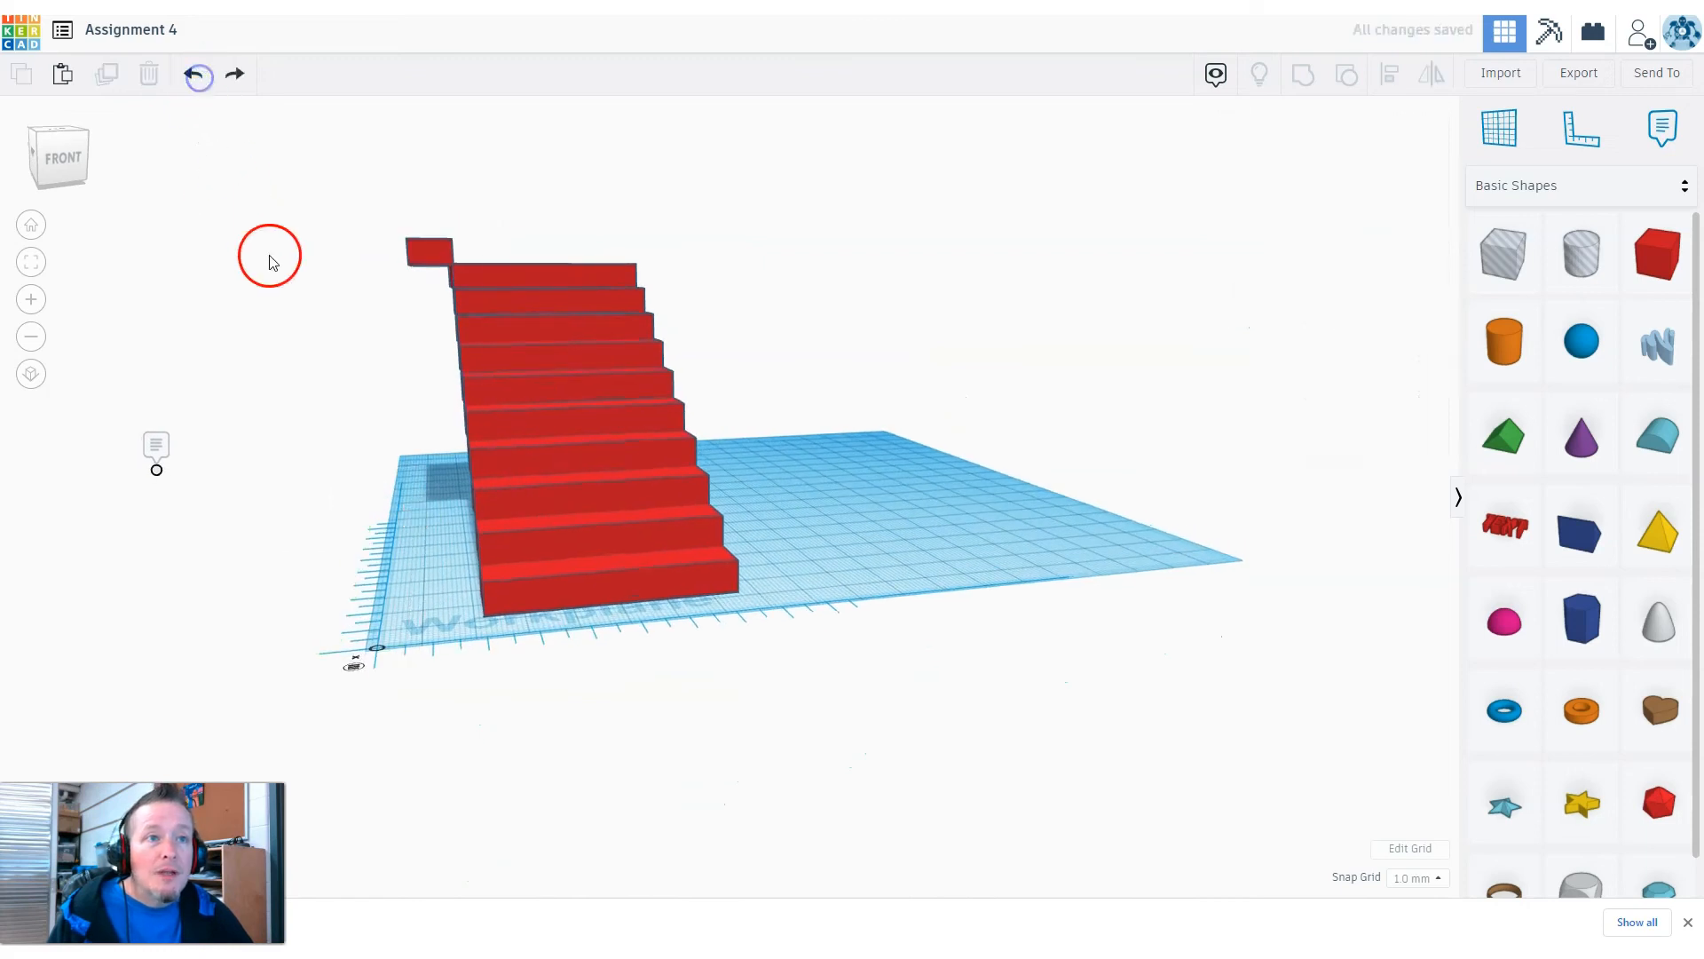
Duplicate the 12 mm wide step beside the landing and place the copy 12 mm further left at an elevation of 77 mm
{"action": "right_click_drag", "start_coordinate": [271, 256], "coordinate": [277, 302]}
{"action": "left_click", "coordinate": [411, 257]}
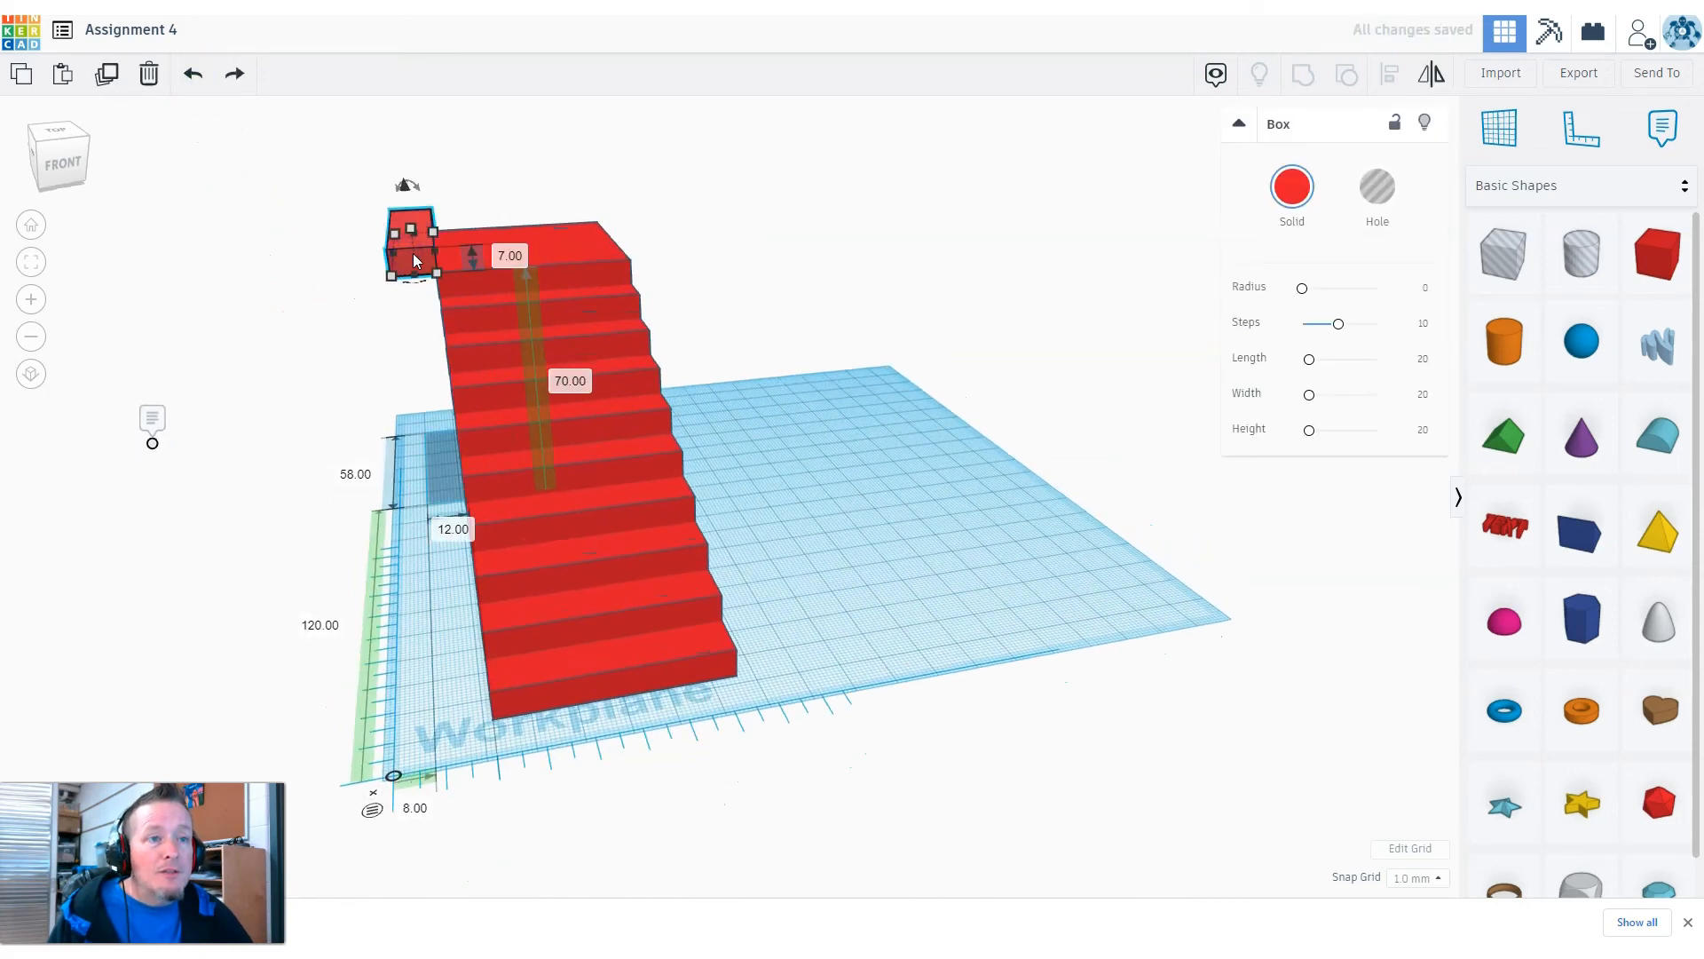
{"action": "left_click", "coordinate": [106, 73]}
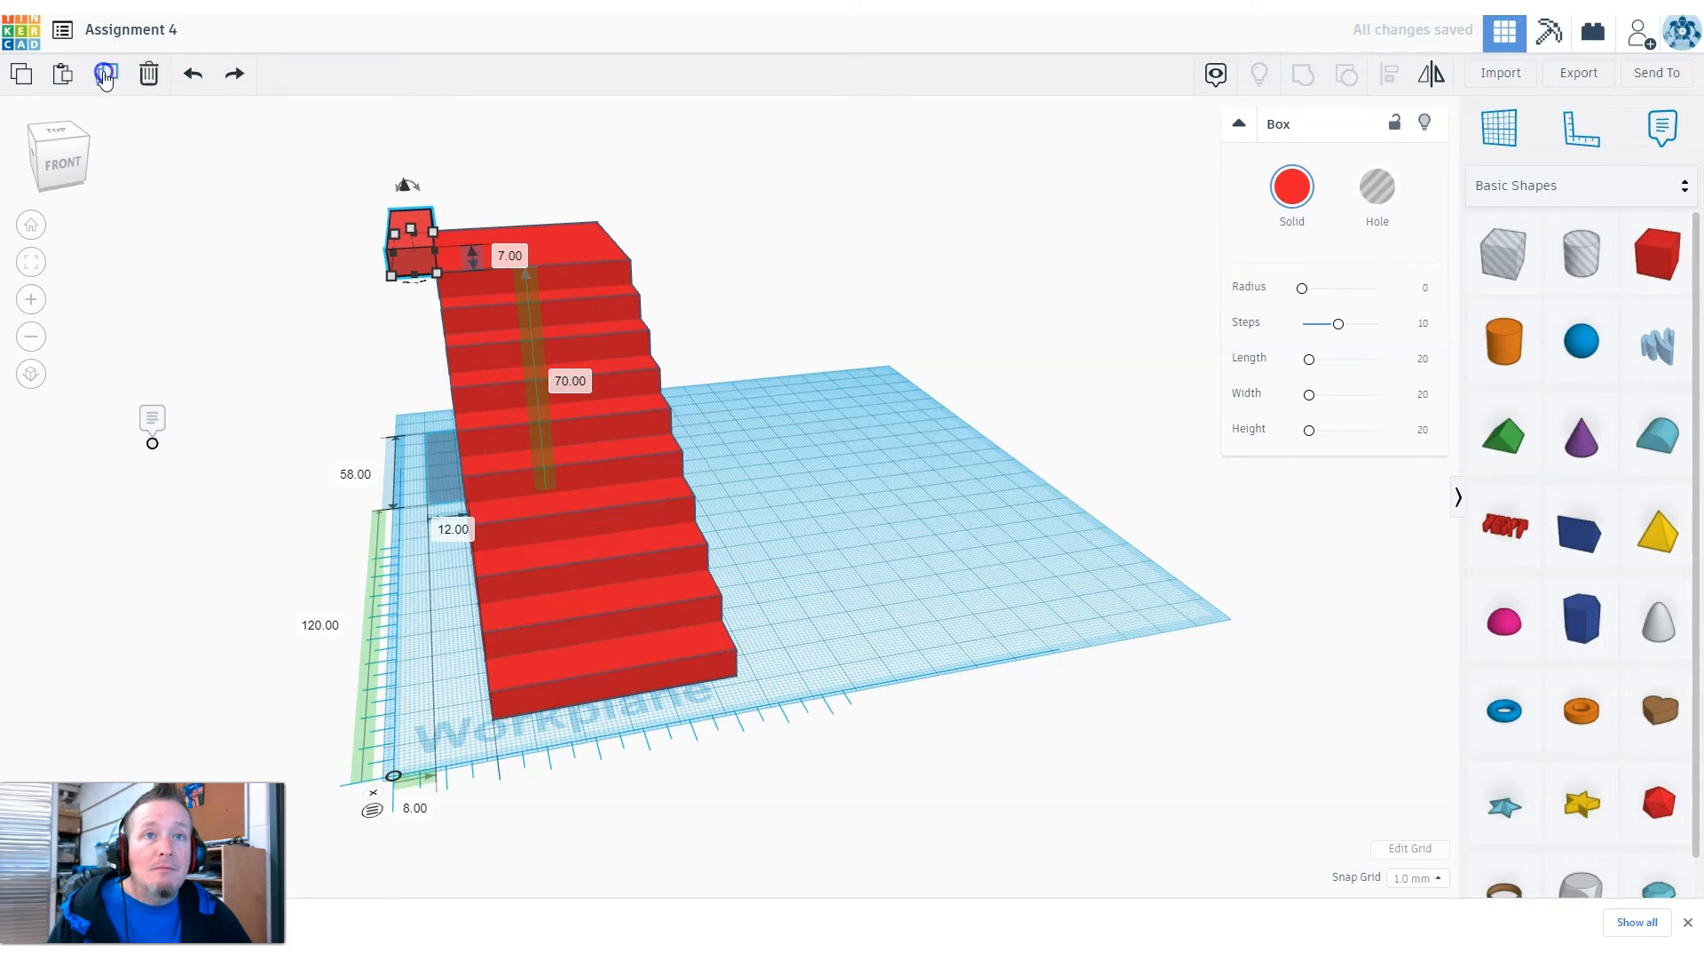
{"action": "key", "text": "Left"}
{"action": "key", "text": "Left"}
{"action": "key", "text": "Left"}
{"action": "key", "text": "Left"}
{"action": "key", "text": "Left"}
{"action": "key", "text": "Left"}
{"action": "key", "text": "Left"}
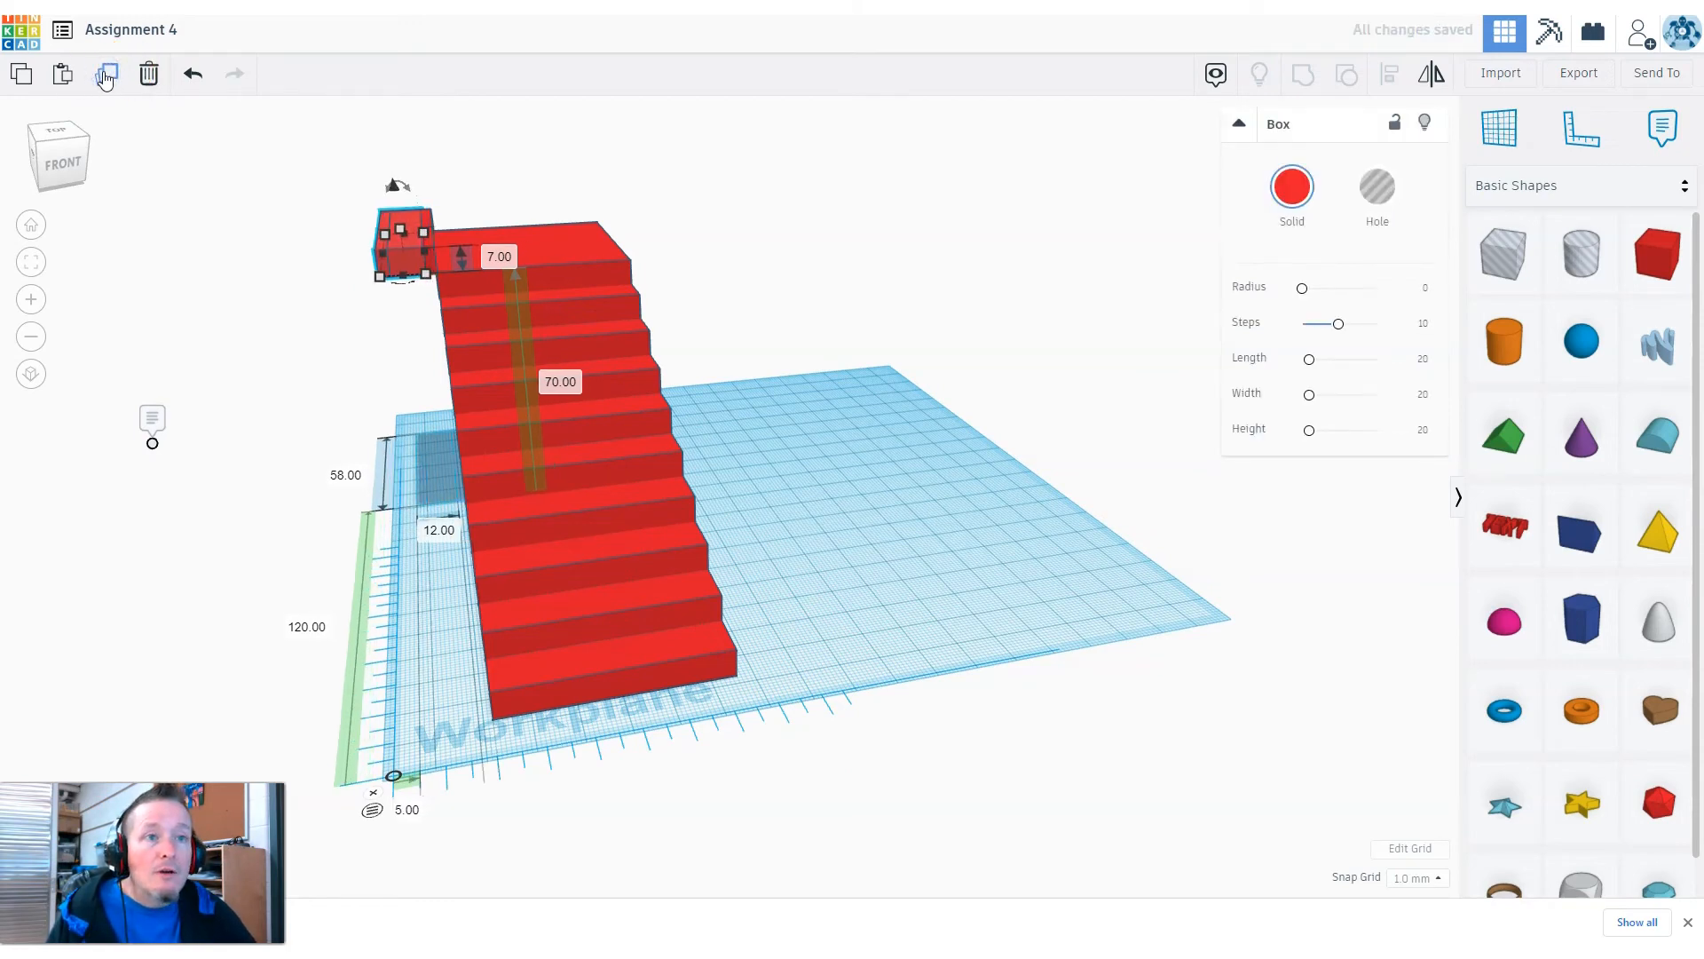
{"action": "key", "text": "Left"}
{"action": "key", "text": "Left"}
{"action": "key", "text": "Left"}
{"action": "key", "text": "Left"}
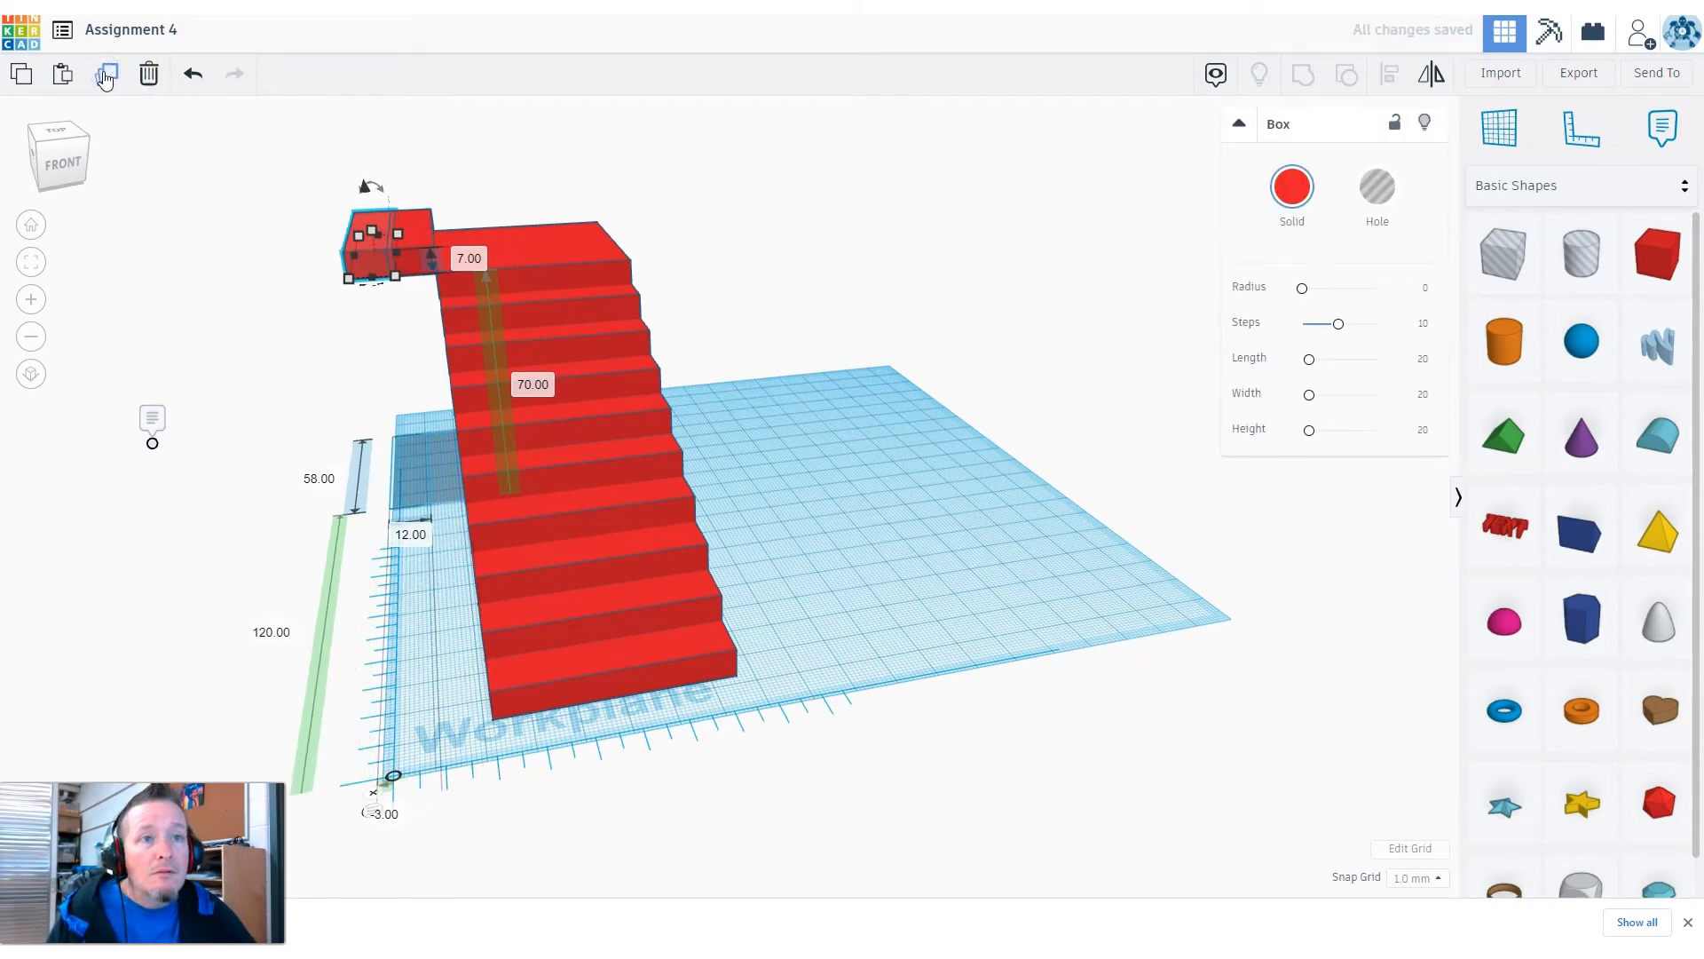
{"action": "key", "text": "Left"}
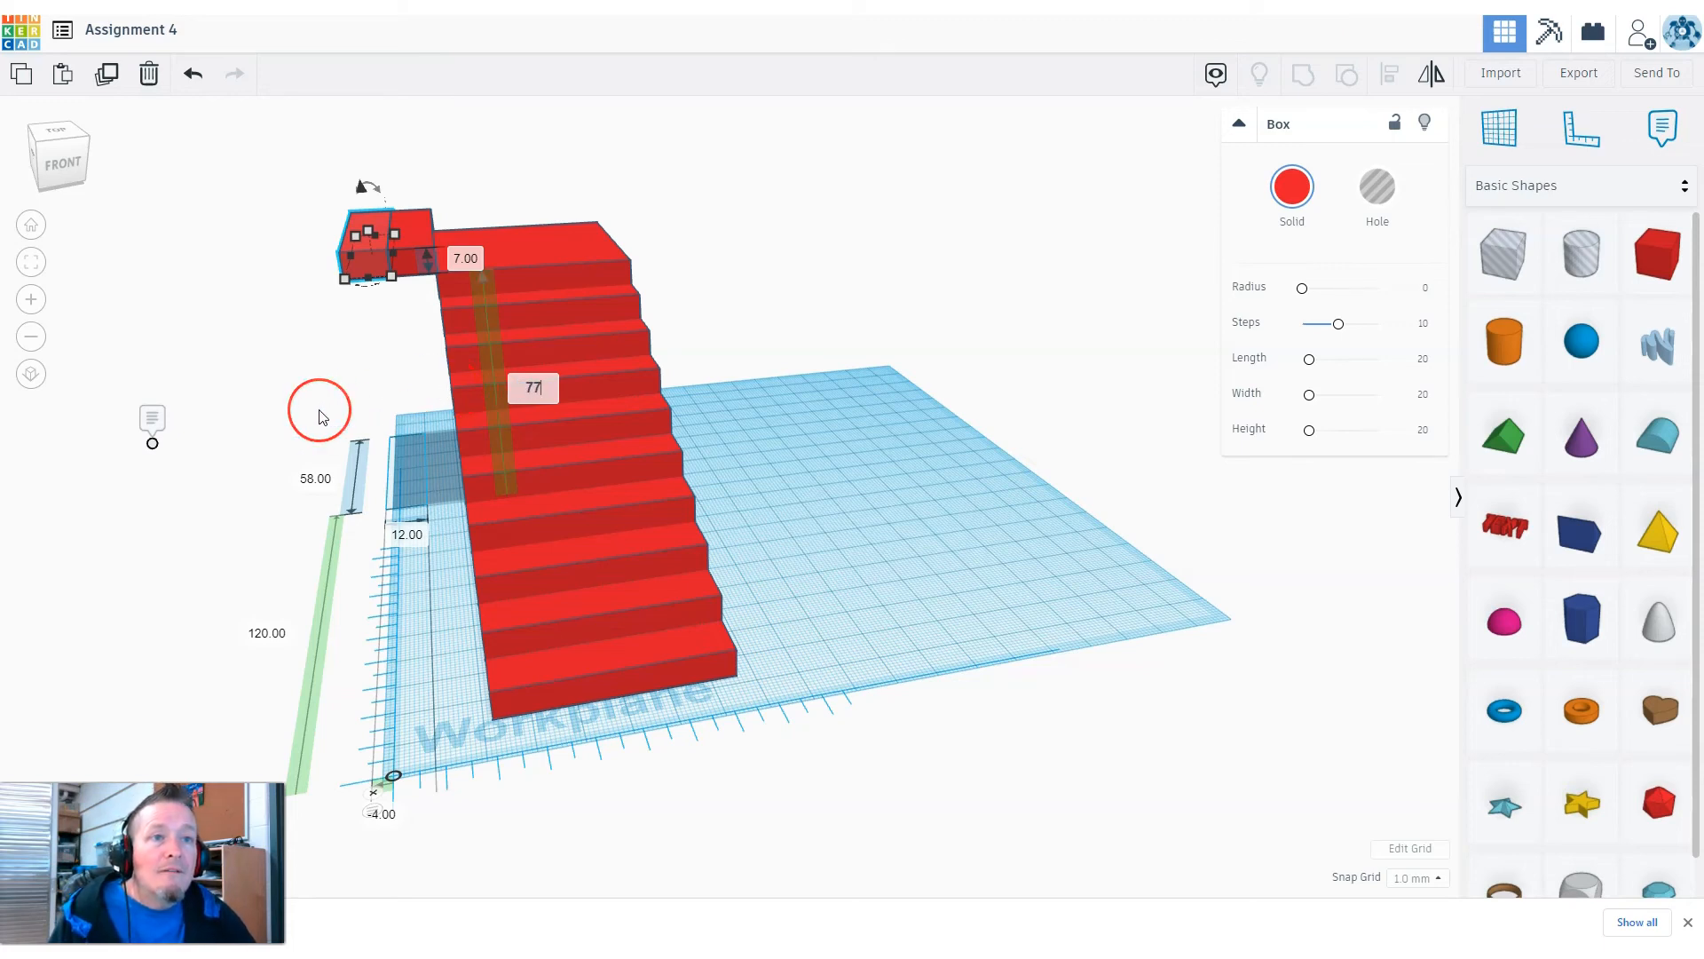
{"action": "key", "text": "Return"}
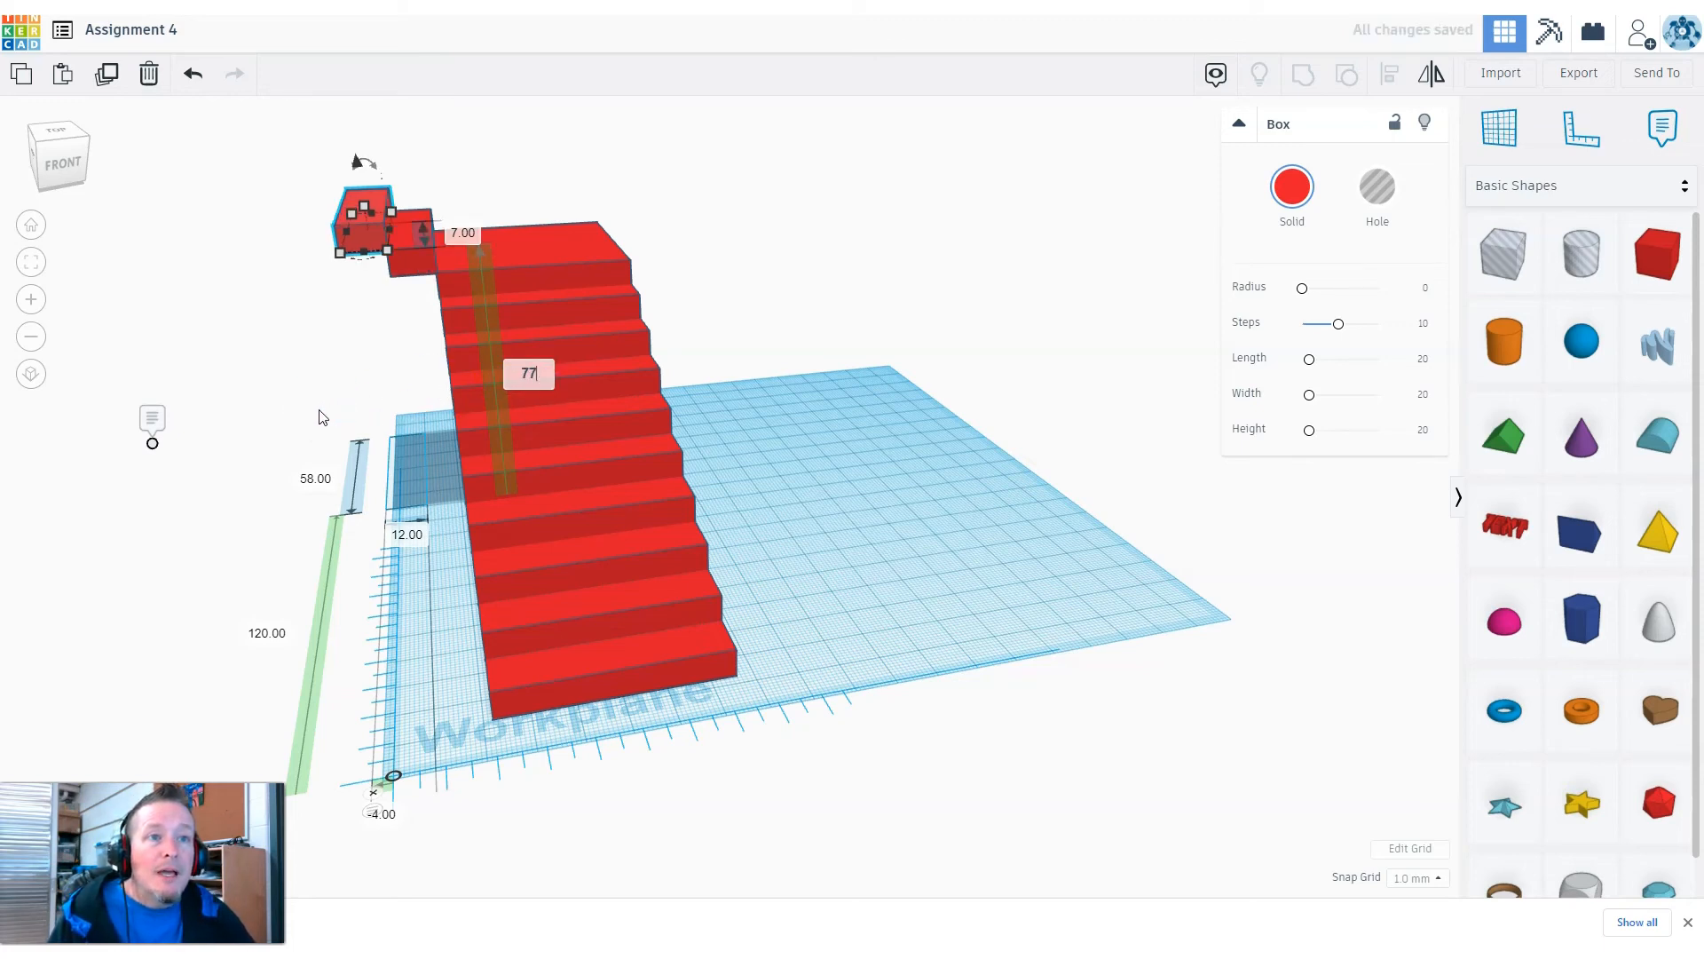
Repeat the offset duplication seven times to extend the upper flight to a step at 126 mm elevation
{"action": "scroll", "coordinate": [56, 293], "scroll_direction": "down", "scroll_amount": 3}
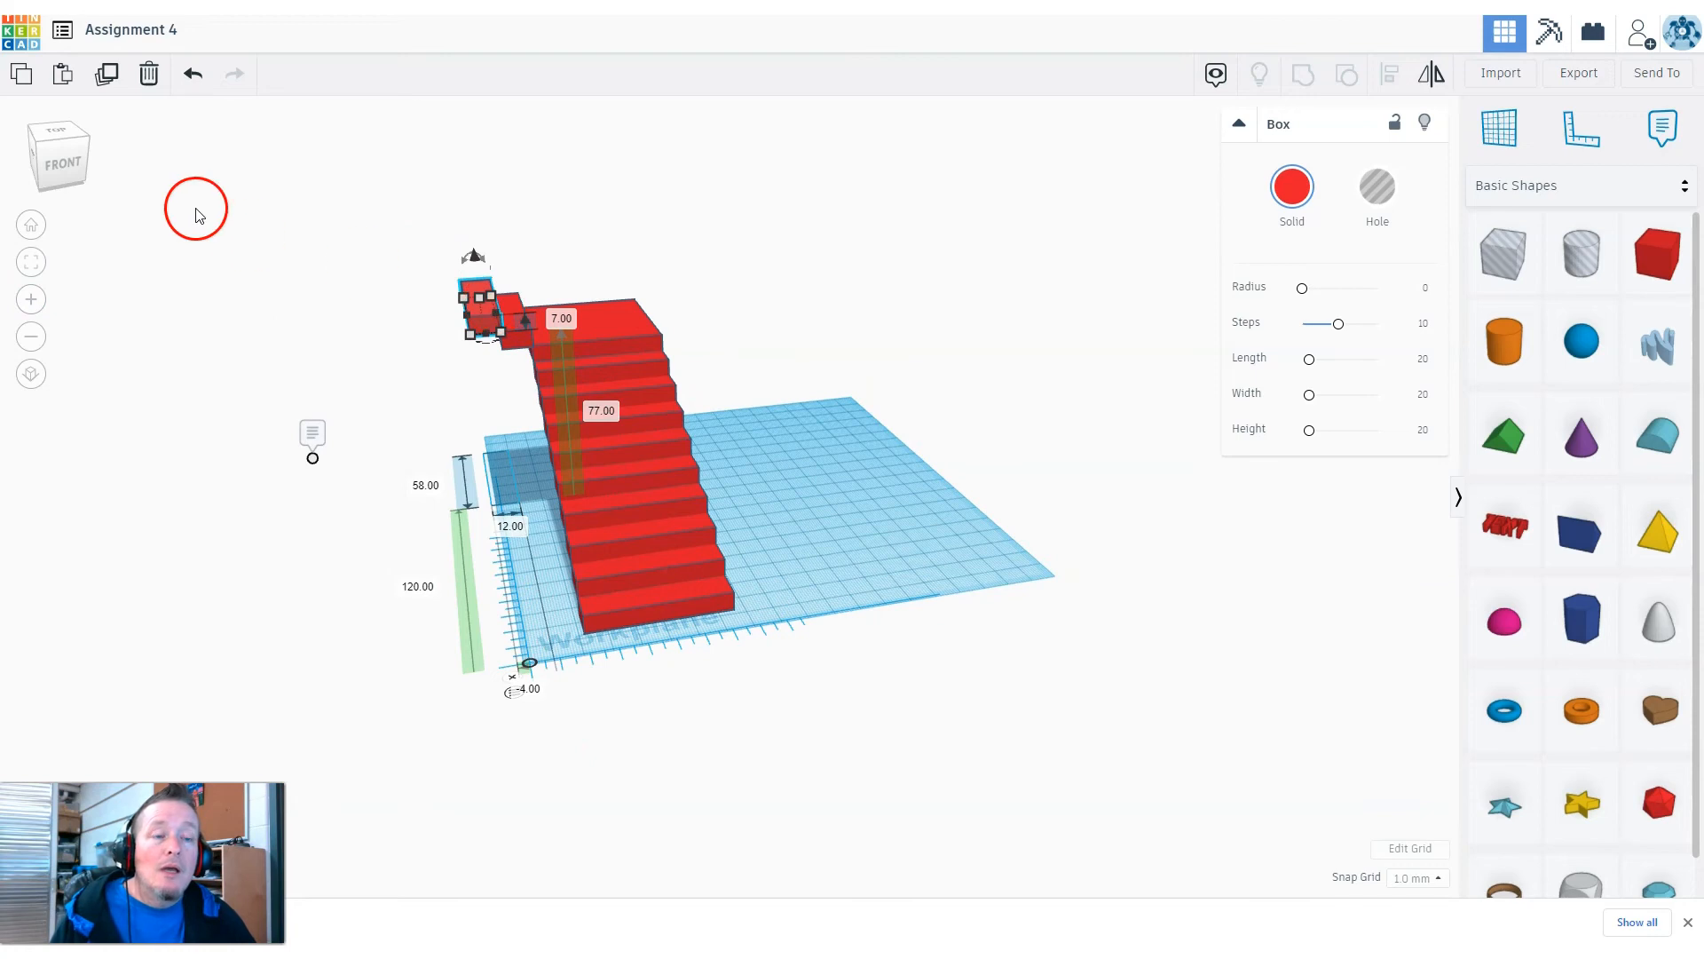
{"action": "left_click", "coordinate": [108, 76]}
{"action": "left_click", "coordinate": [109, 76]}
{"action": "left_click", "coordinate": [108, 77]}
{"action": "left_click", "coordinate": [109, 76]}
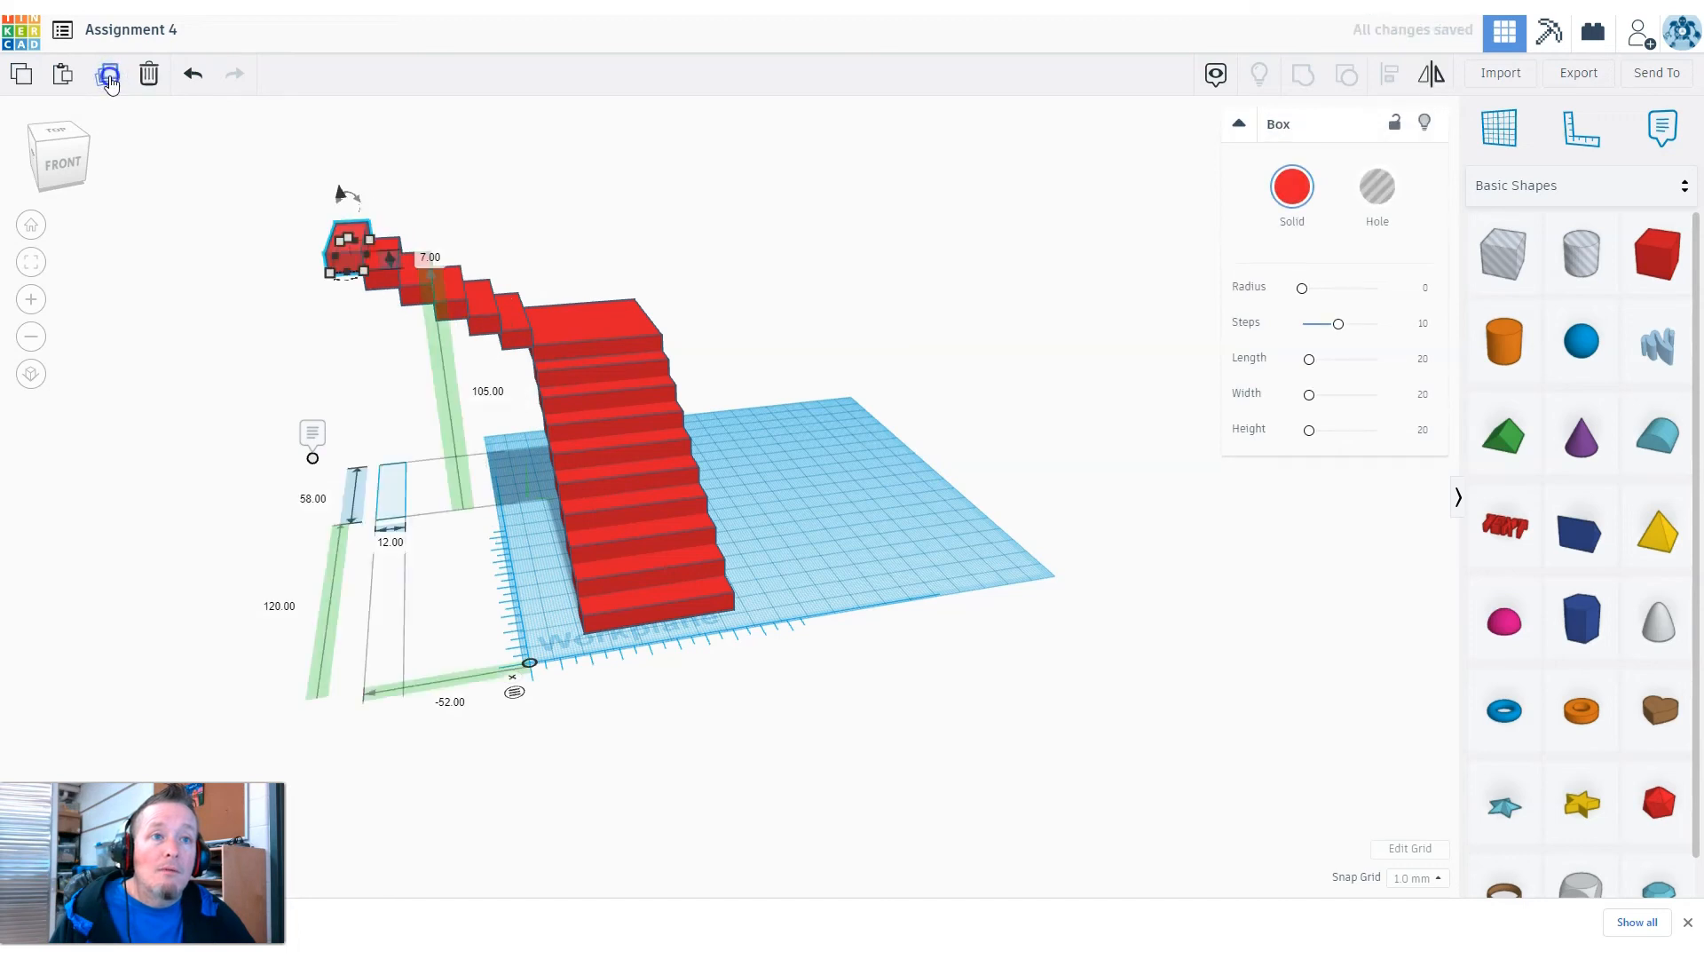
{"action": "left_click", "coordinate": [108, 77]}
{"action": "left_click", "coordinate": [108, 76]}
{"action": "left_click", "coordinate": [108, 76]}
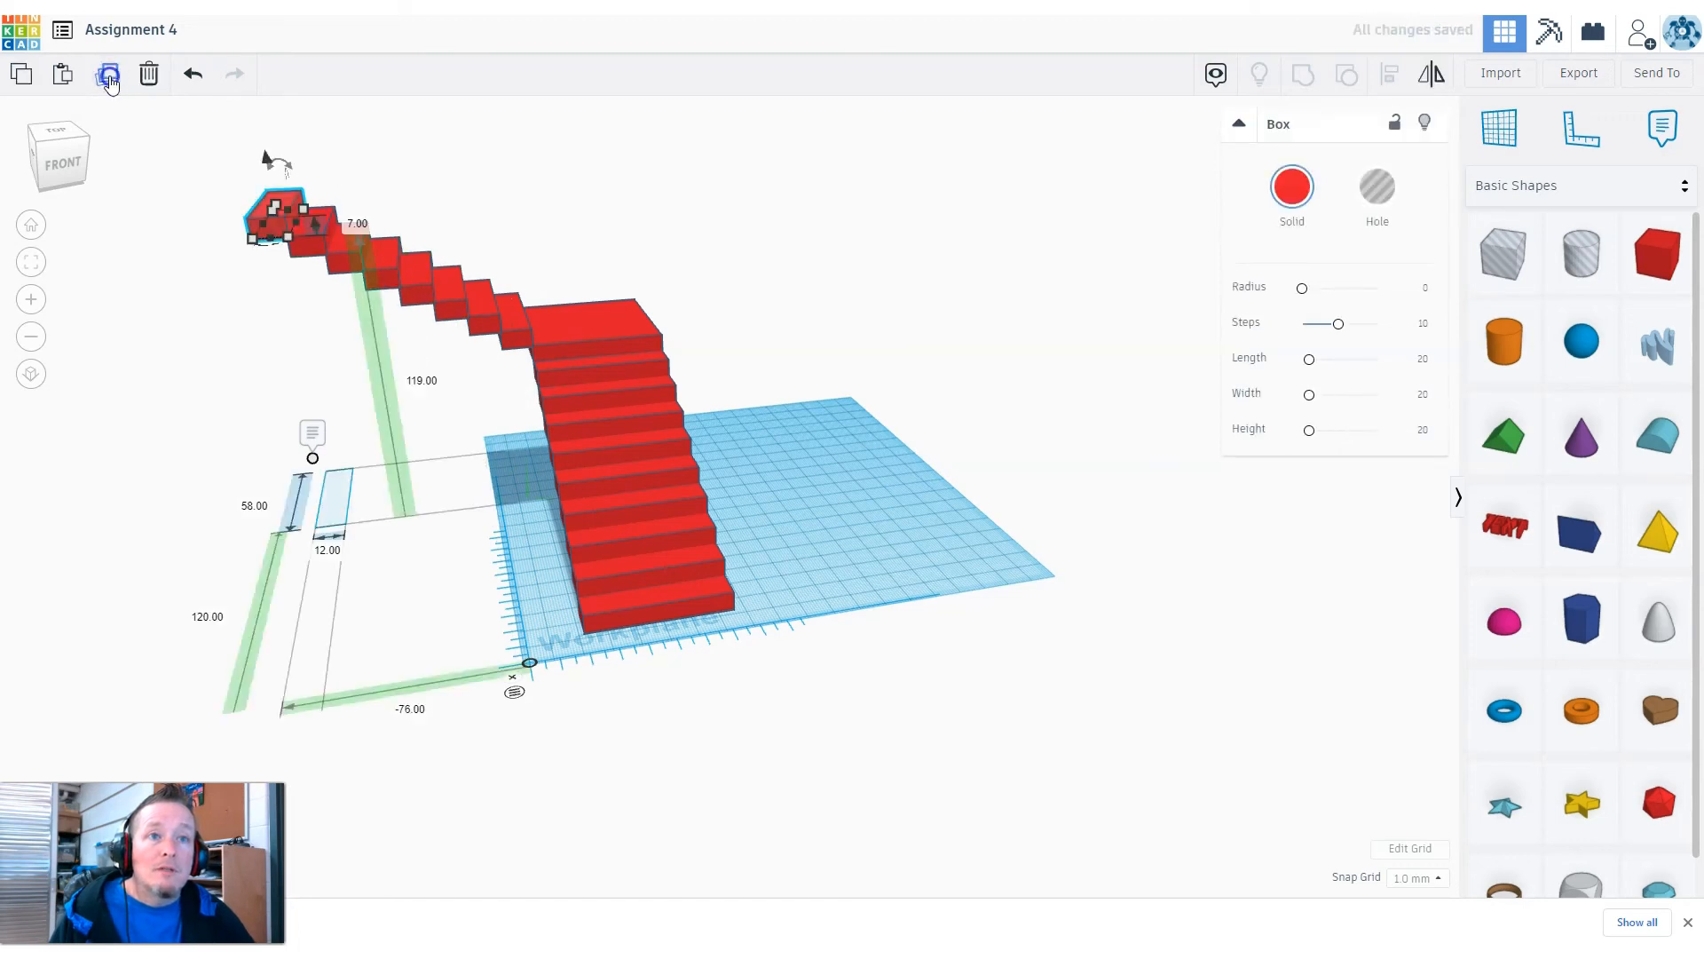
Try pulling one middle step out of the upper flight, and undo the move
{"action": "right_click_drag", "start_coordinate": [430, 387], "coordinate": [749, 449]}
{"action": "scroll", "coordinate": [750, 449], "scroll_direction": "down", "scroll_amount": 2}
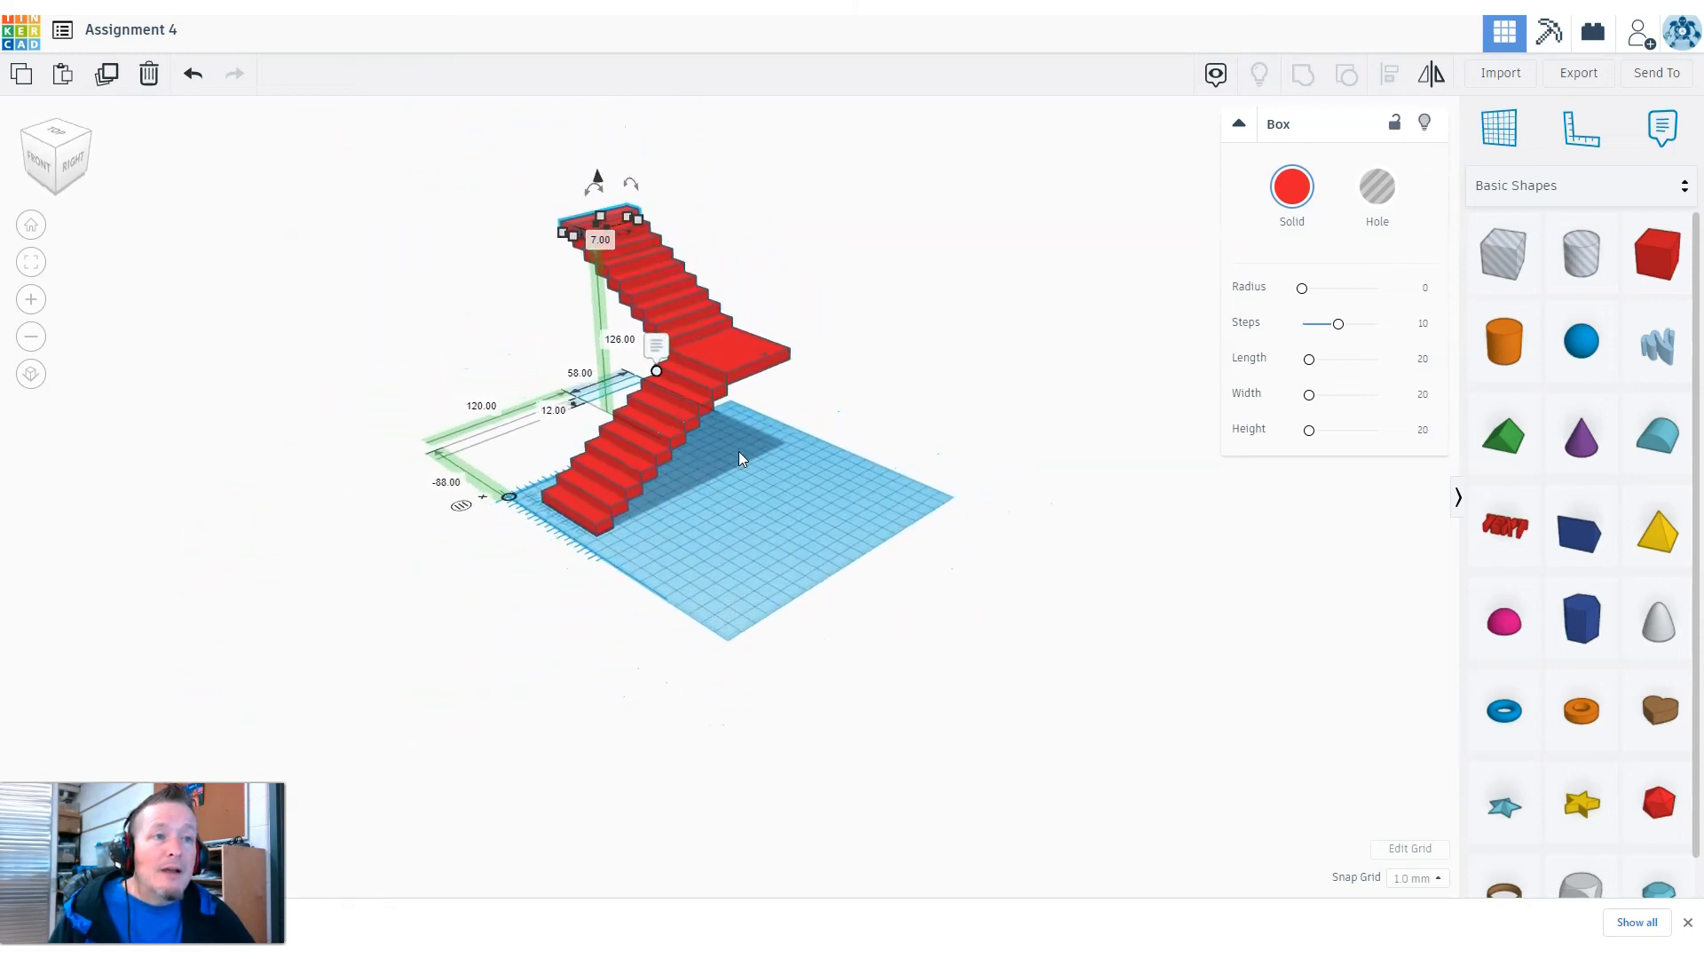
{"action": "left_click", "coordinate": [195, 334]}
{"action": "left_click_drag", "start_coordinate": [642, 299], "coordinate": [278, 357]}
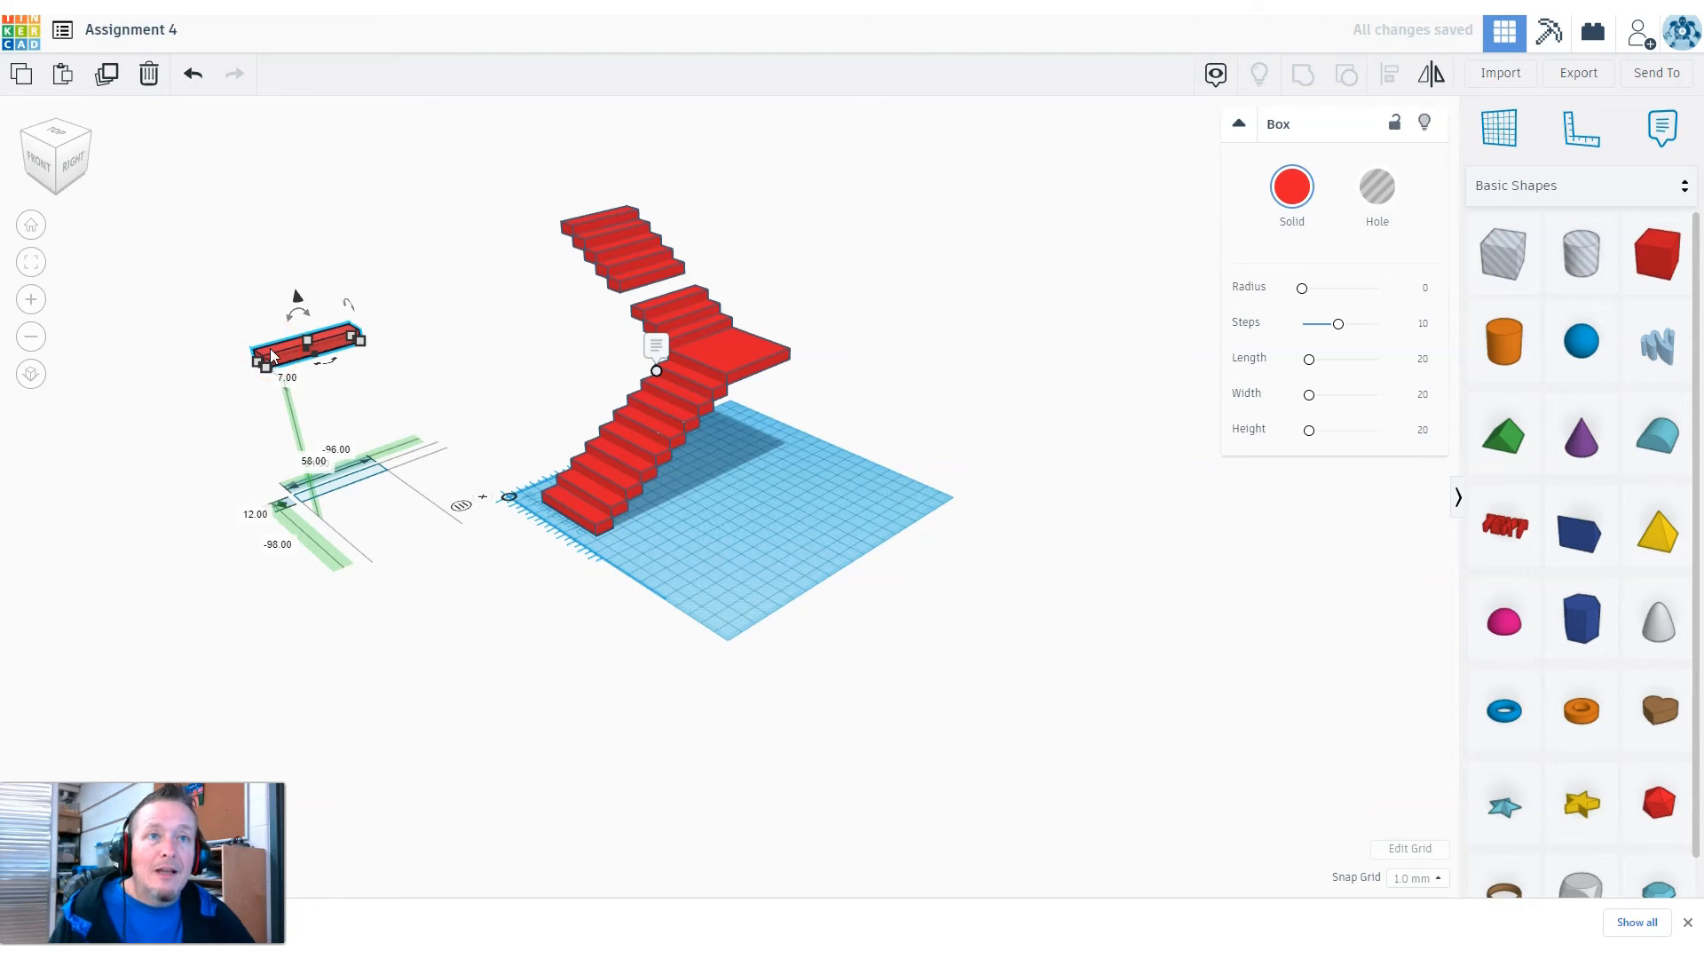
{"action": "left_click", "coordinate": [188, 74]}
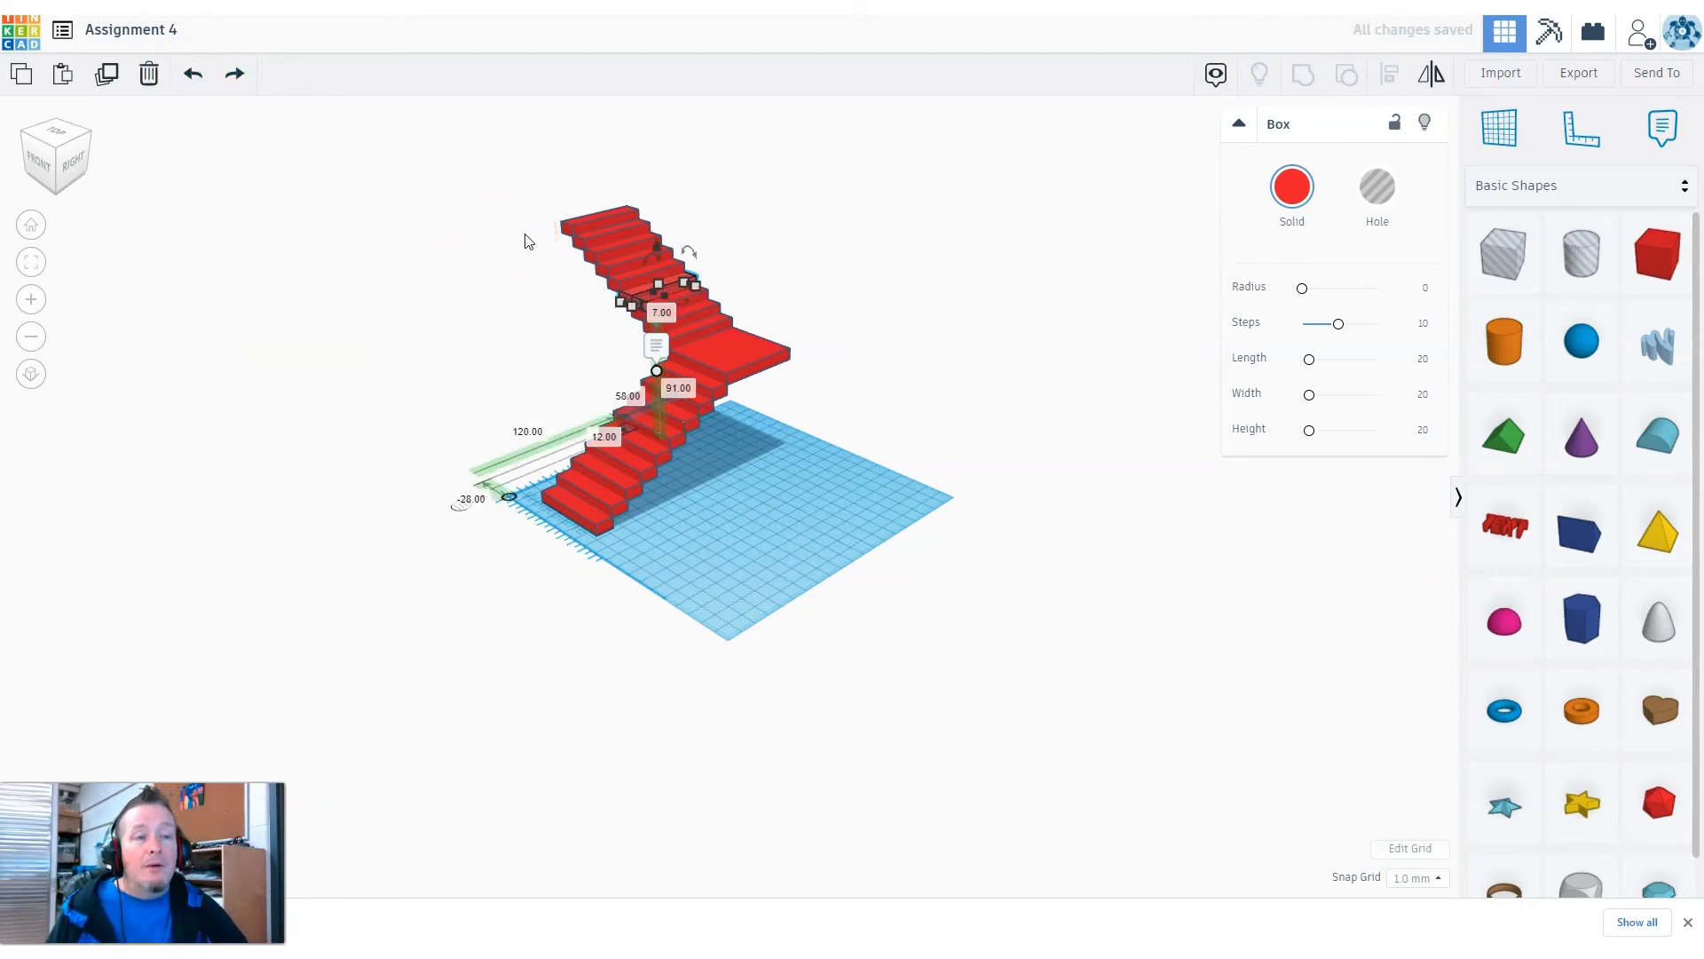
Group all the staircase shapes into one object and shift it 2 mm along both ruler axes
{"action": "left_click_drag", "start_coordinate": [520, 183], "coordinate": [801, 575]}
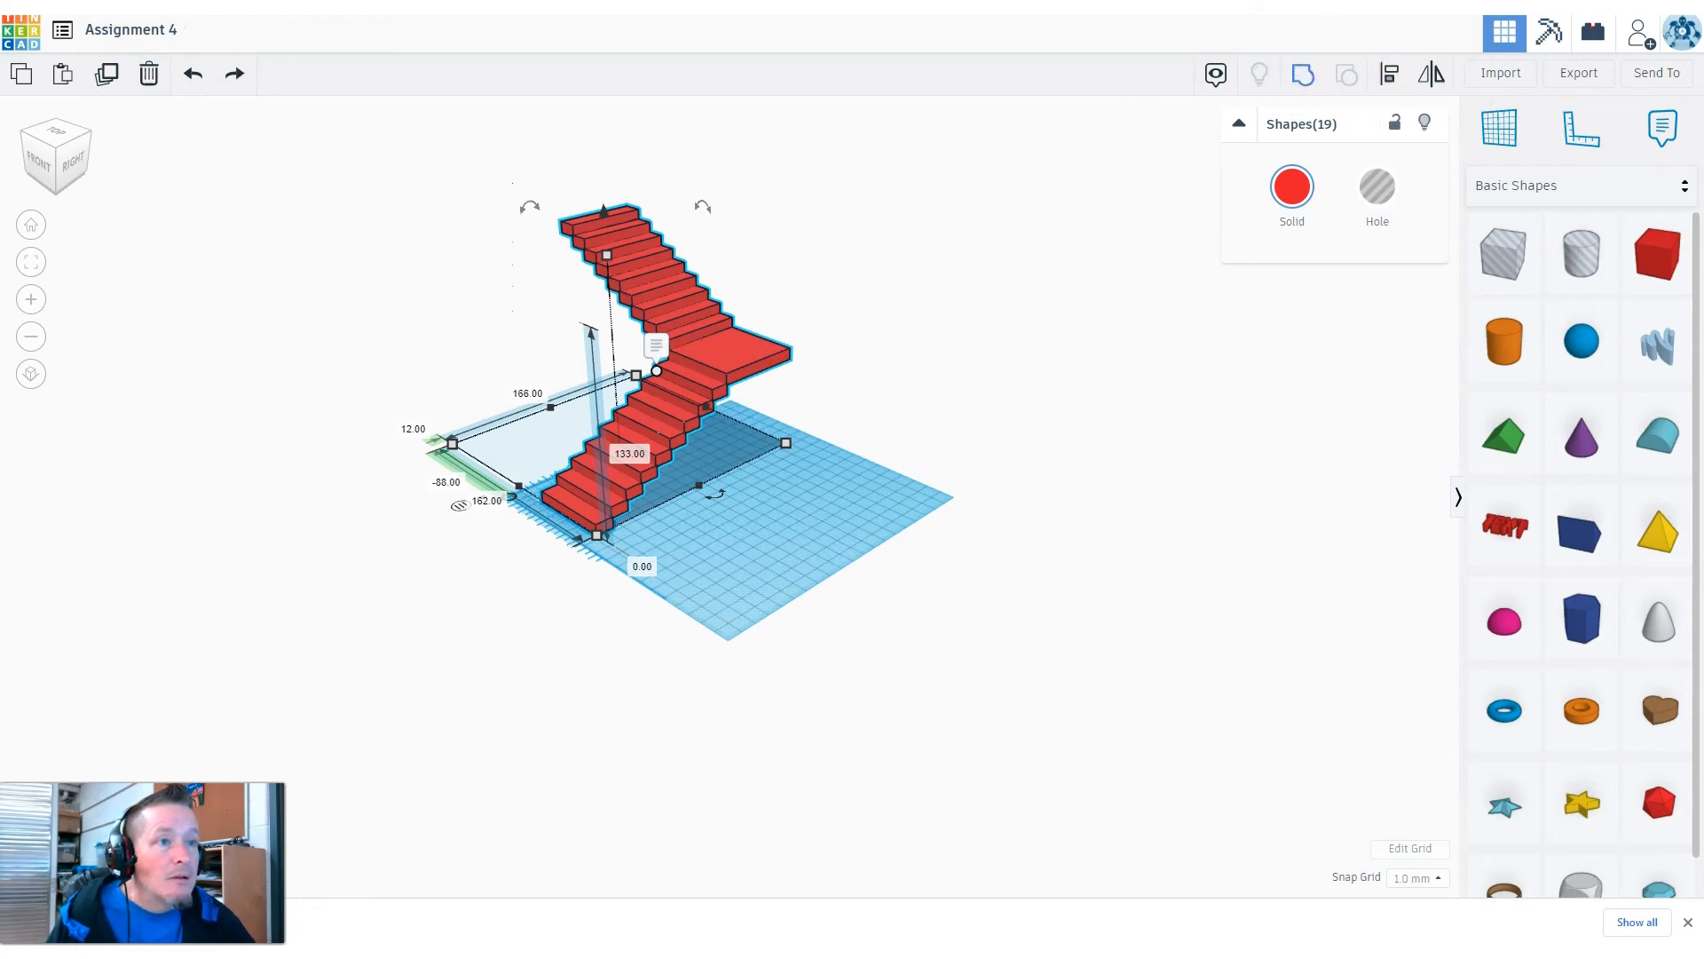
{"action": "key", "text": "ctrl+g"}
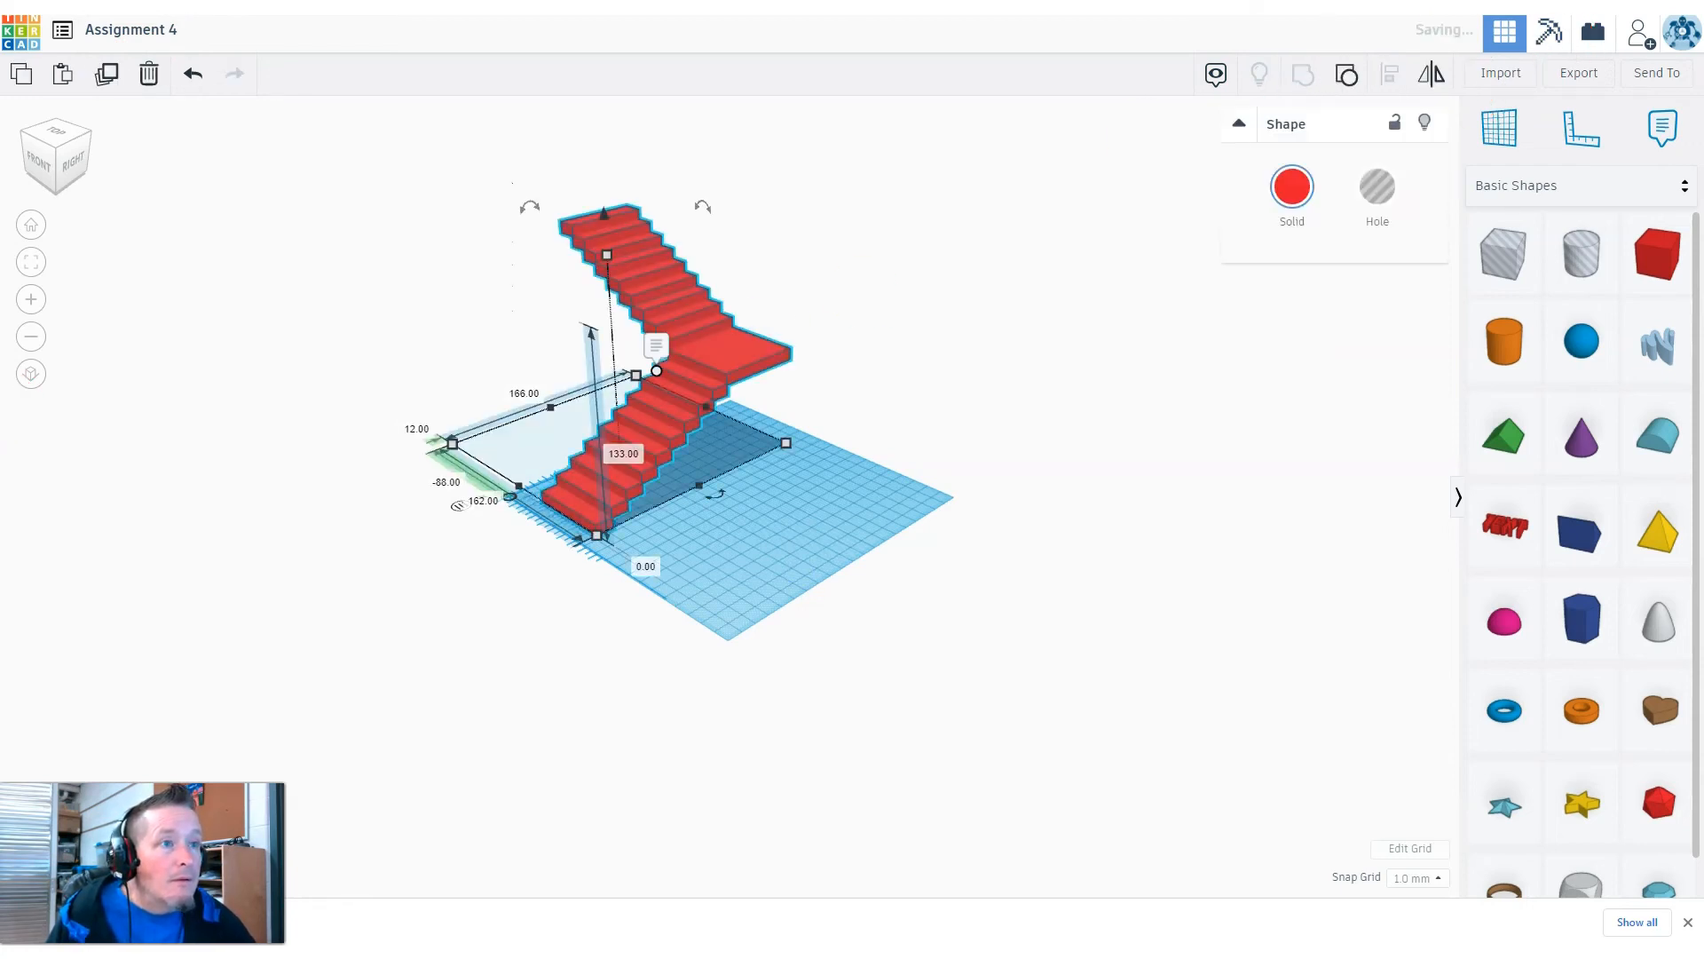
{"action": "mouse_move", "coordinate": [746, 364]}
{"action": "left_mouse_down"}
{"action": "mouse_move", "coordinate": [590, 390]}
{"action": "mouse_move", "coordinate": [851, 329]}
{"action": "mouse_move", "coordinate": [803, 403]}
{"action": "mouse_move", "coordinate": [793, 373]}
{"action": "mouse_move", "coordinate": [743, 364]}
{"action": "left_mouse_up"}
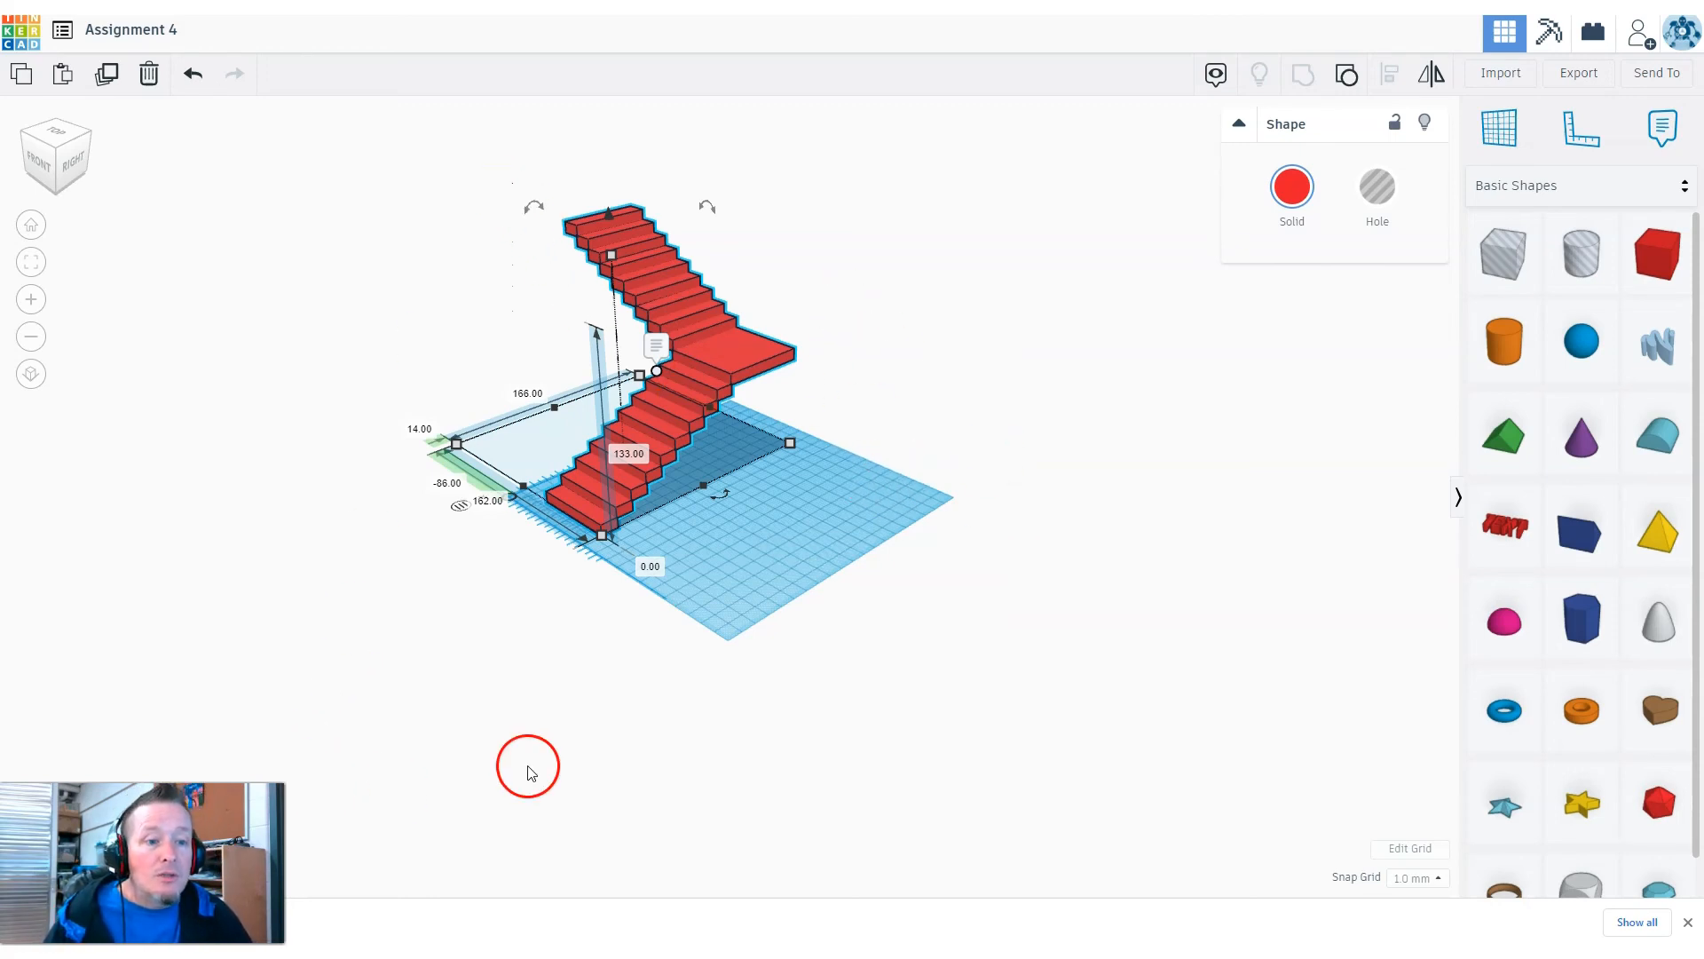
Place a Popsicle stick from the Everyday Objects shapes on the workplane and colour it blue
{"action": "right_click_drag", "start_coordinate": [626, 778], "coordinate": [677, 761]}
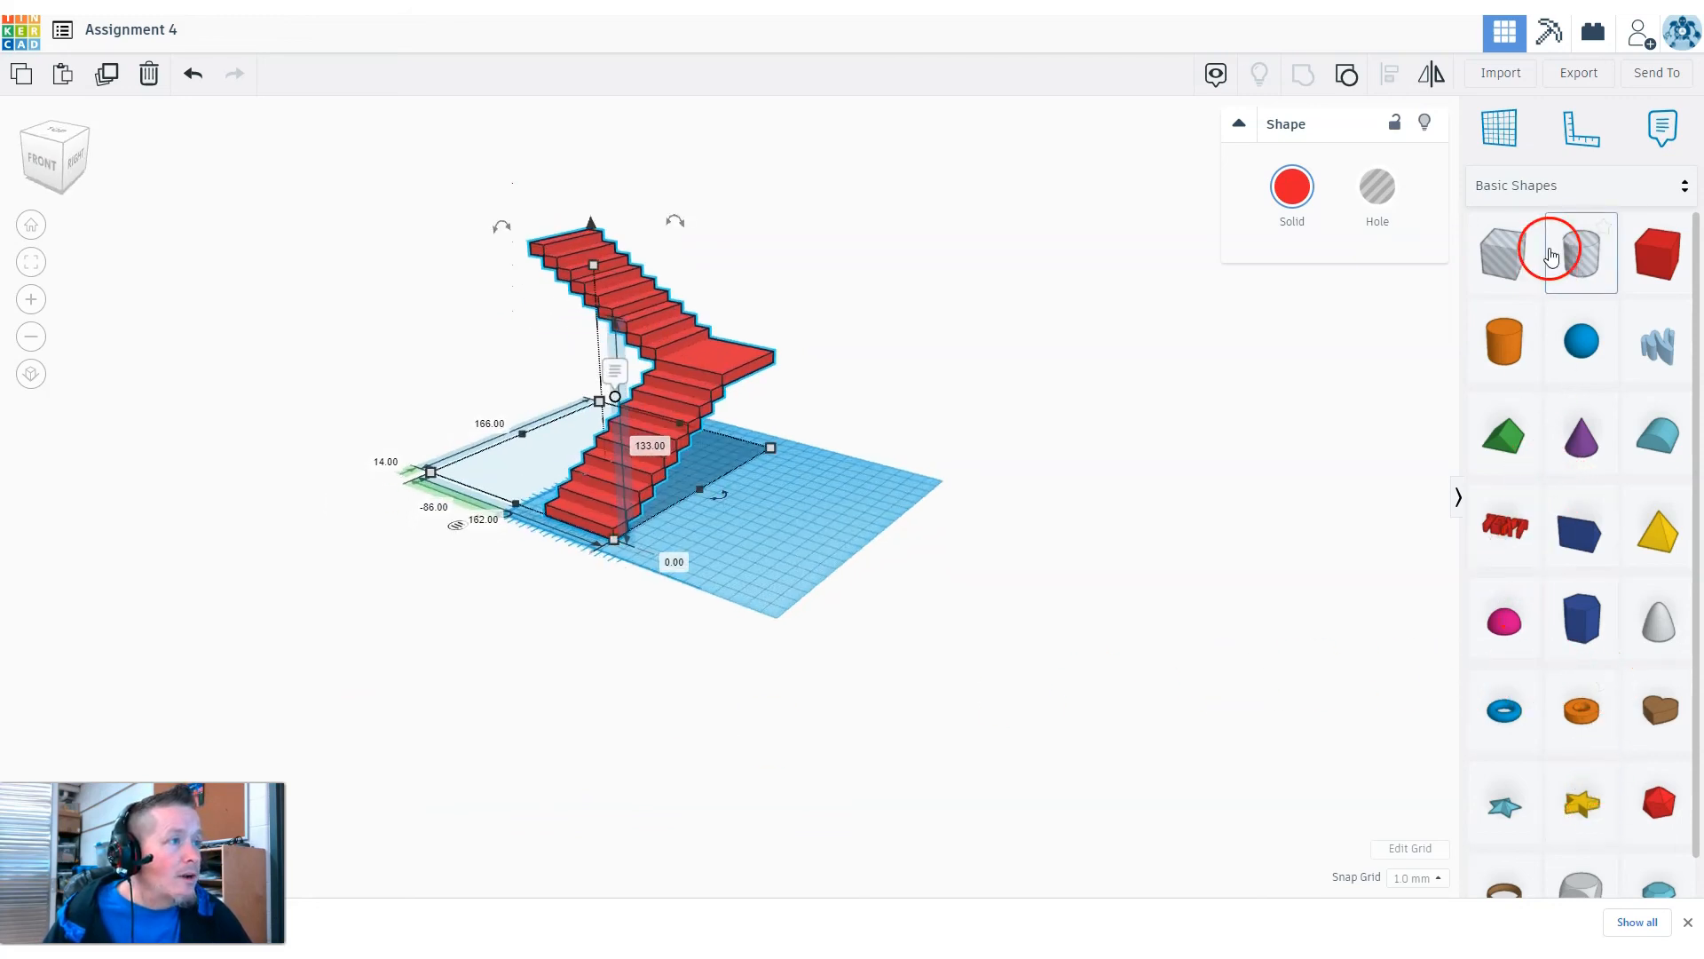
{"action": "left_click", "coordinate": [1549, 202]}
{"action": "left_click", "coordinate": [1533, 210]}
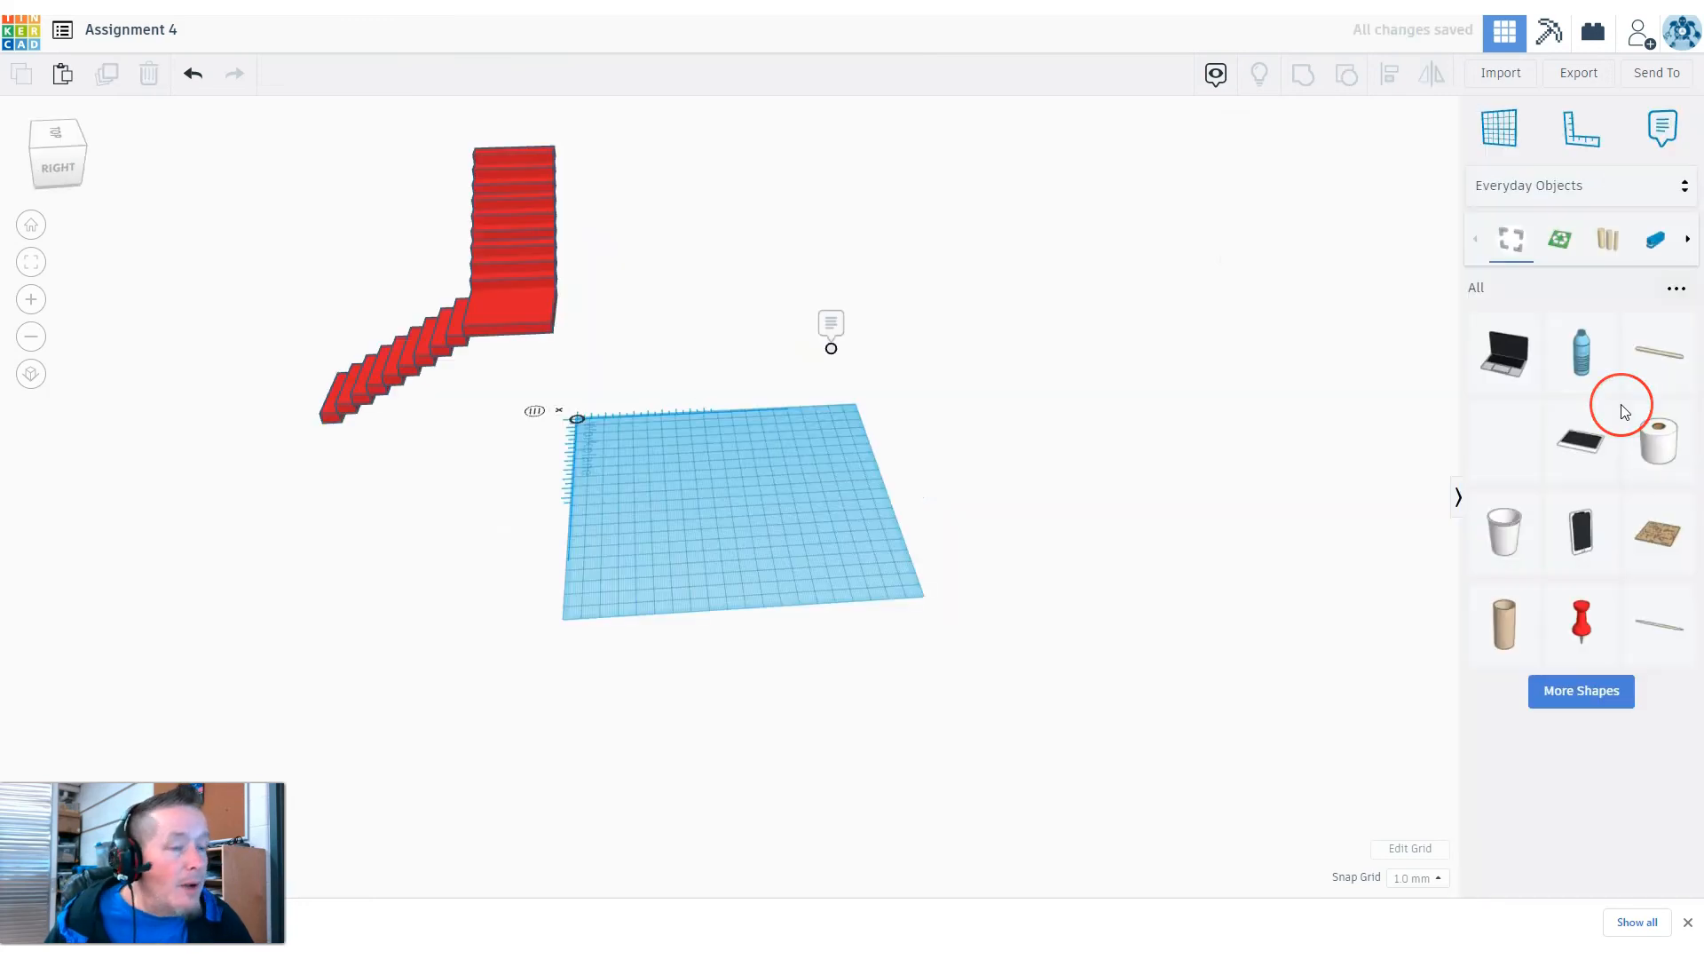
{"action": "left_click_drag", "start_coordinate": [1642, 347], "coordinate": [697, 510]}
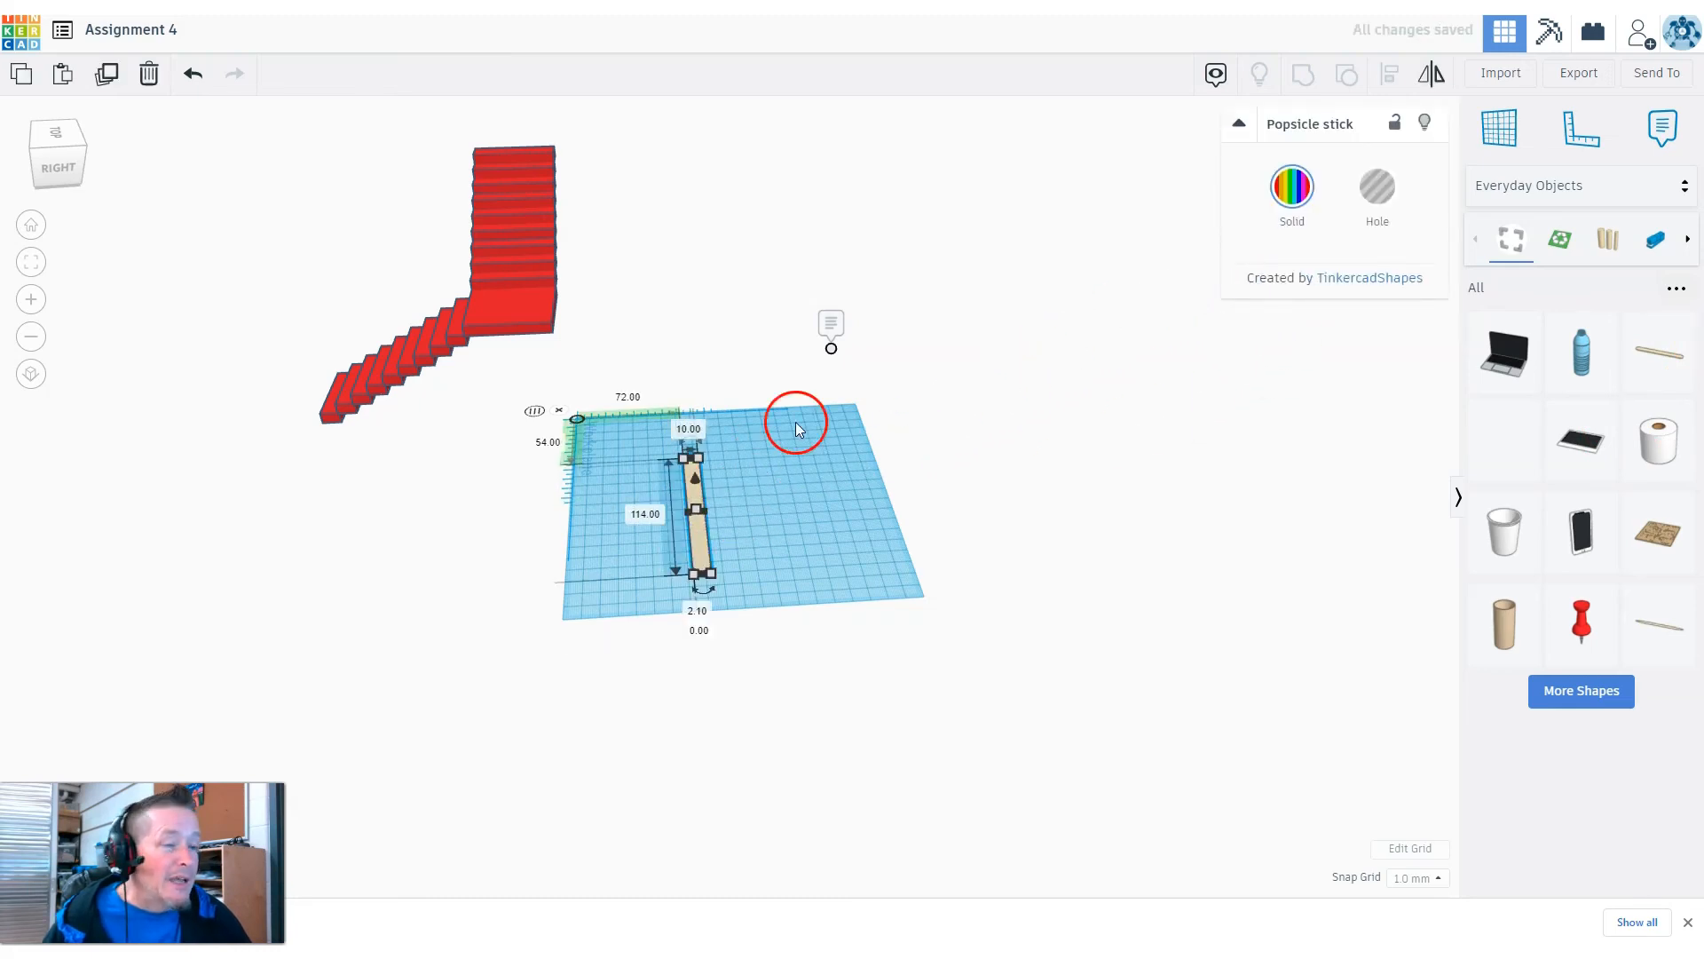
{"action": "left_click", "coordinate": [1321, 221]}
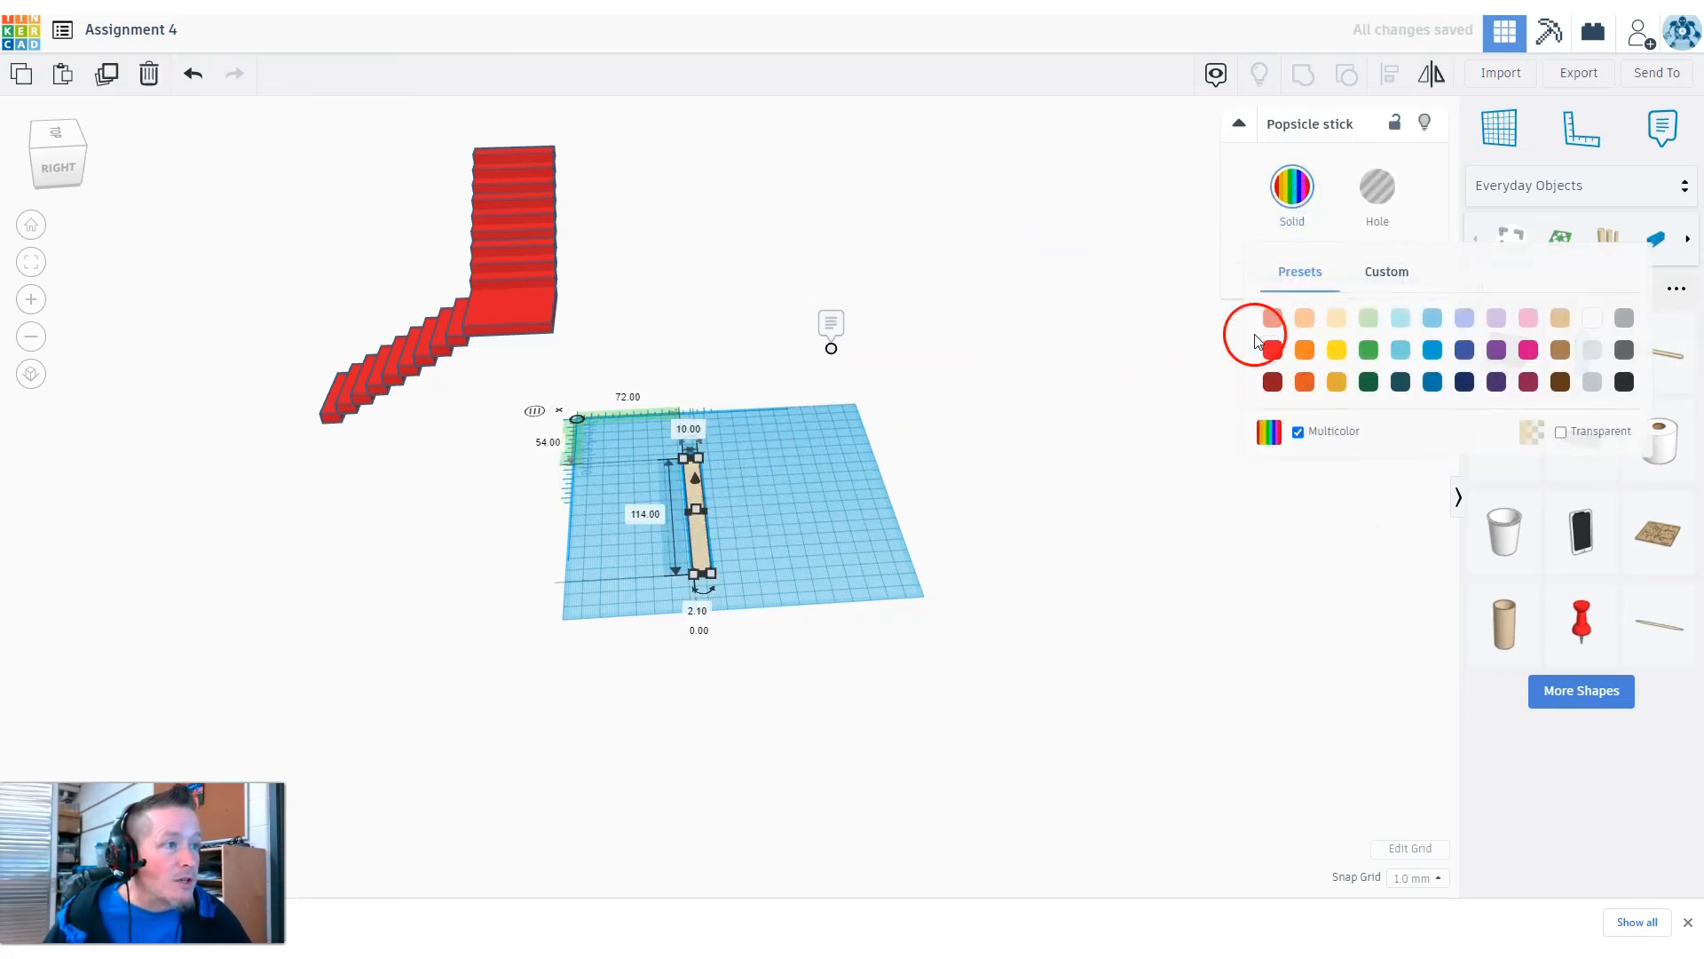
{"action": "left_click", "coordinate": [1432, 349]}
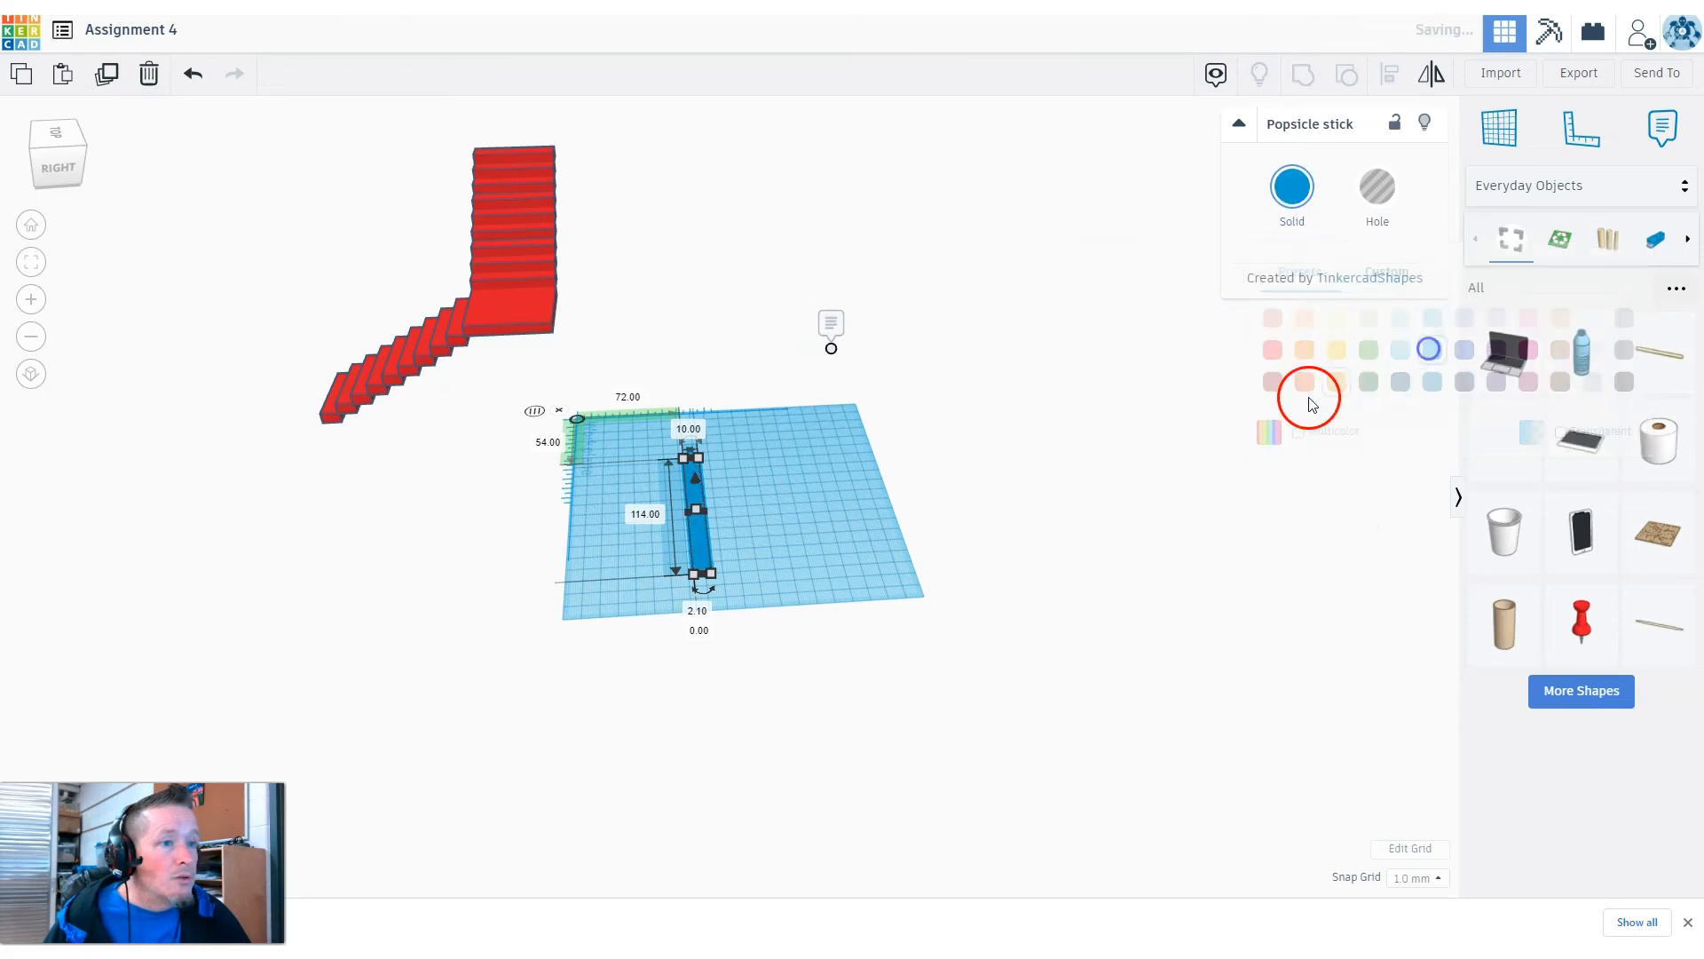
Duplicate the blue stick, rotate the copy slightly about its centre, and repeat the duplication to build a blue fan
{"action": "left_click", "coordinate": [106, 76]}
{"action": "left_click_drag", "start_coordinate": [703, 594], "coordinate": [721, 607]}
{"action": "left_click", "coordinate": [102, 78]}
{"action": "left_click", "coordinate": [102, 78]}
{"action": "left_click", "coordinate": [102, 78]}
{"action": "left_click", "coordinate": [102, 78]}
{"action": "left_click", "coordinate": [102, 78]}
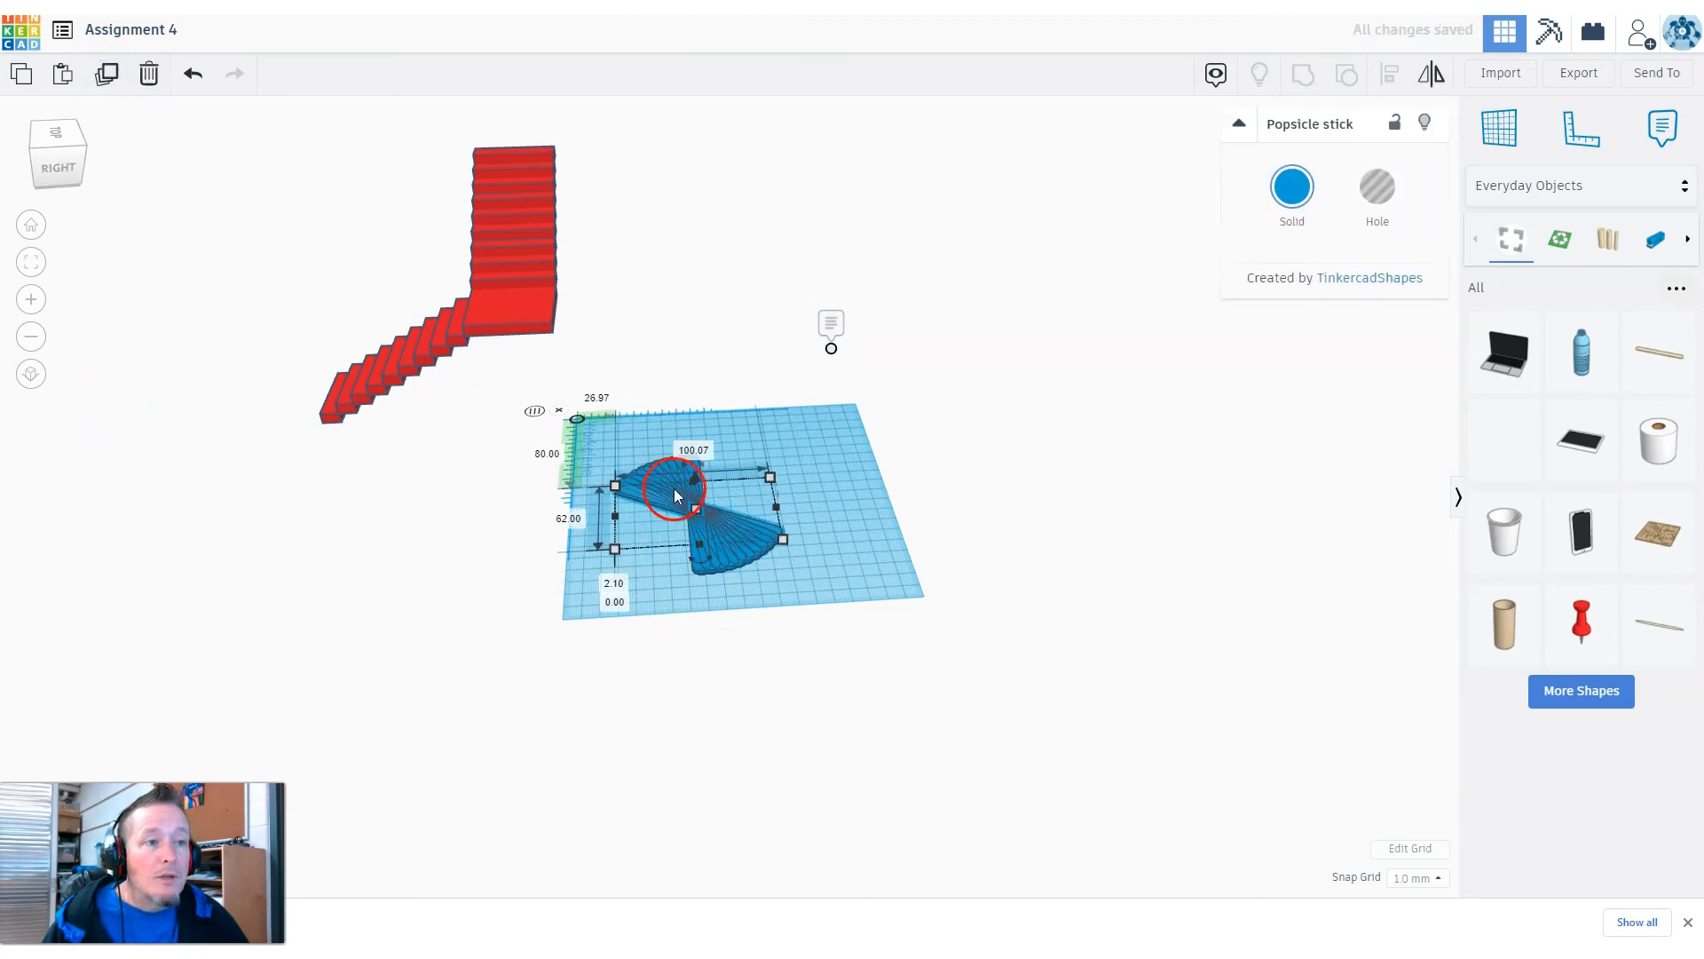
Change the colour of the last stick in the blue fan to green
{"action": "left_click", "coordinate": [956, 621]}
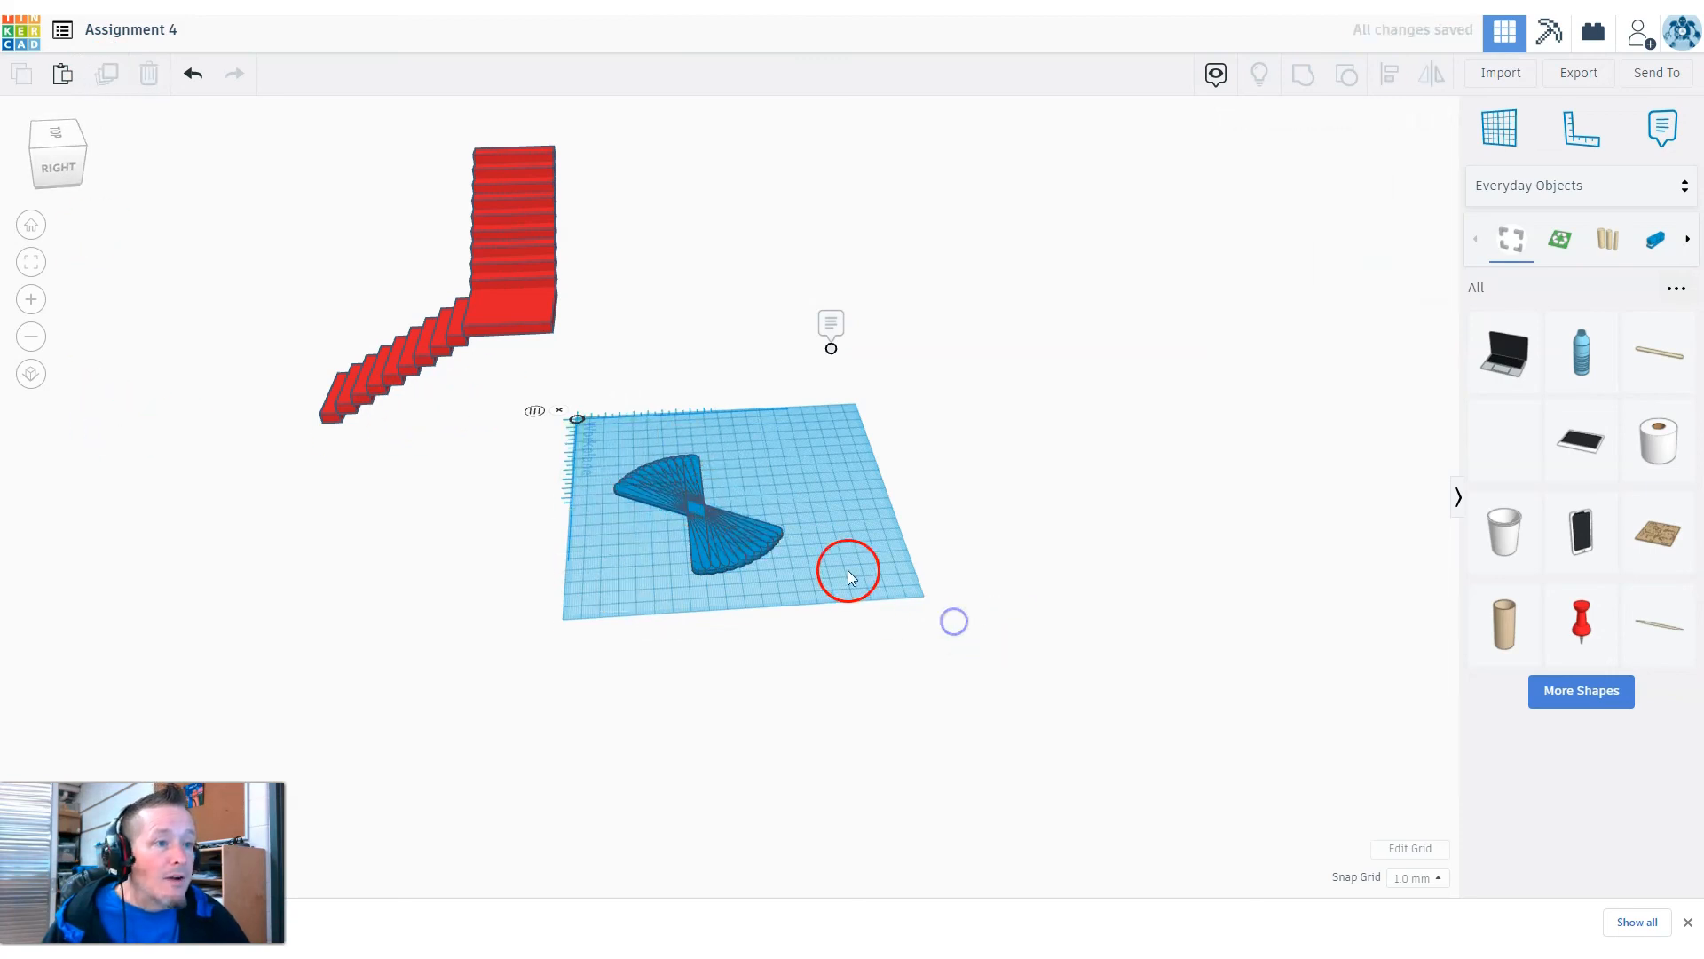
{"action": "left_click", "coordinate": [778, 532]}
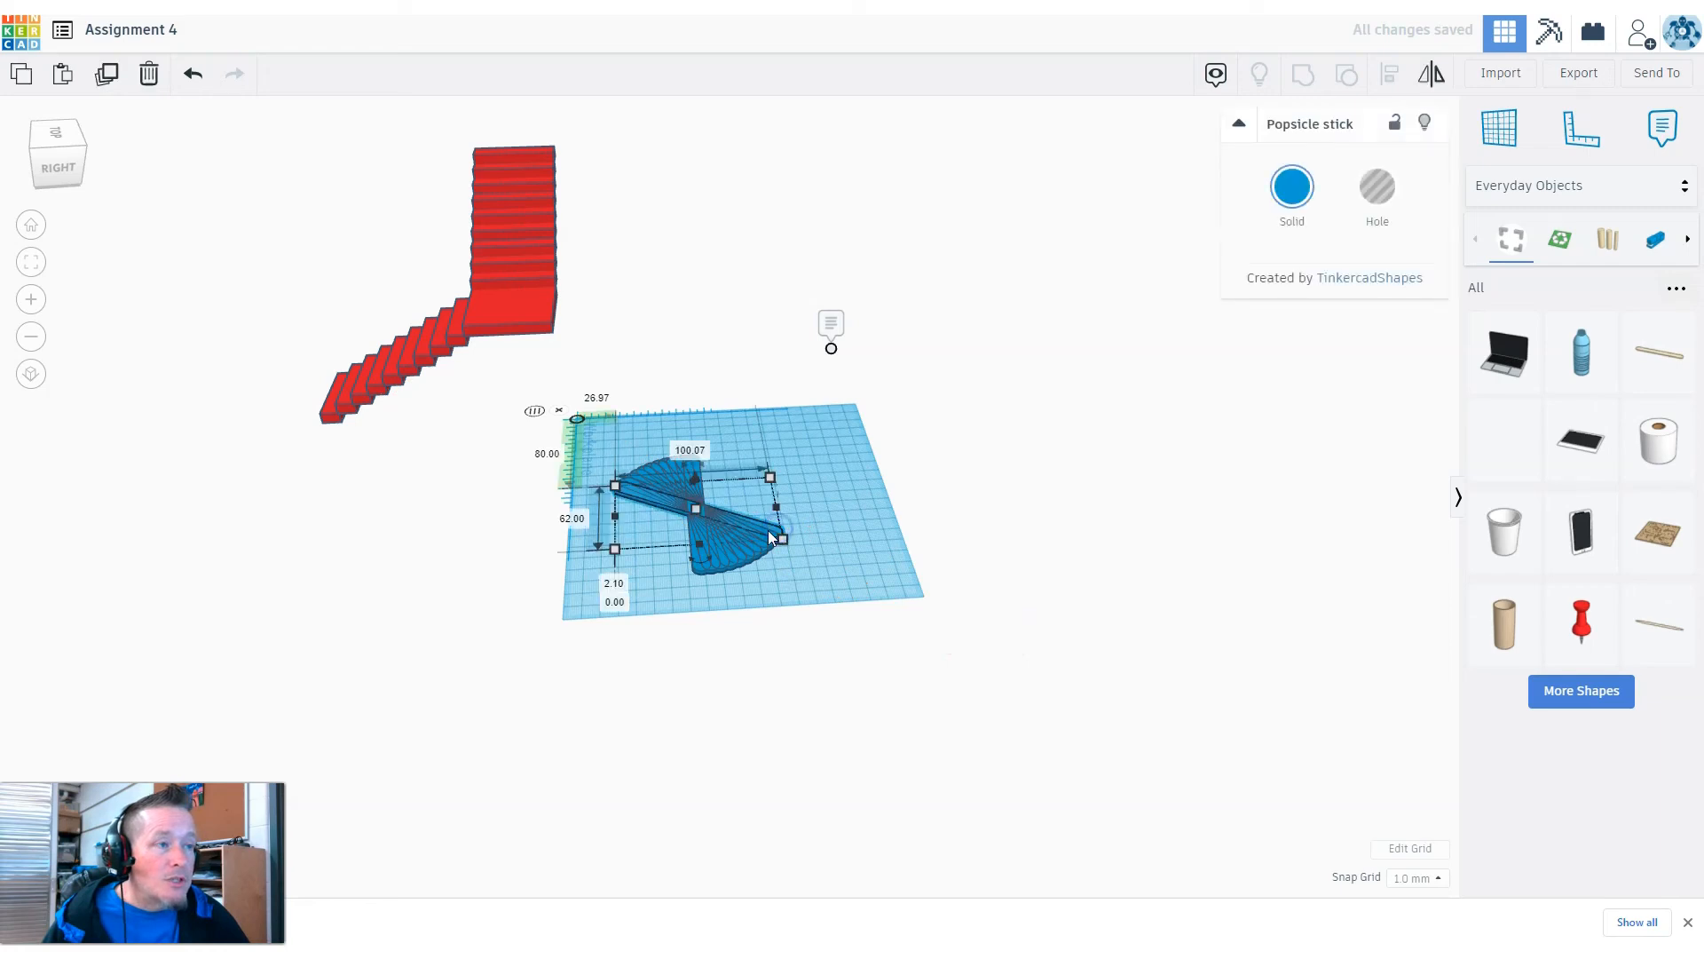
{"action": "left_click", "coordinate": [1294, 191]}
{"action": "left_click", "coordinate": [1368, 350]}
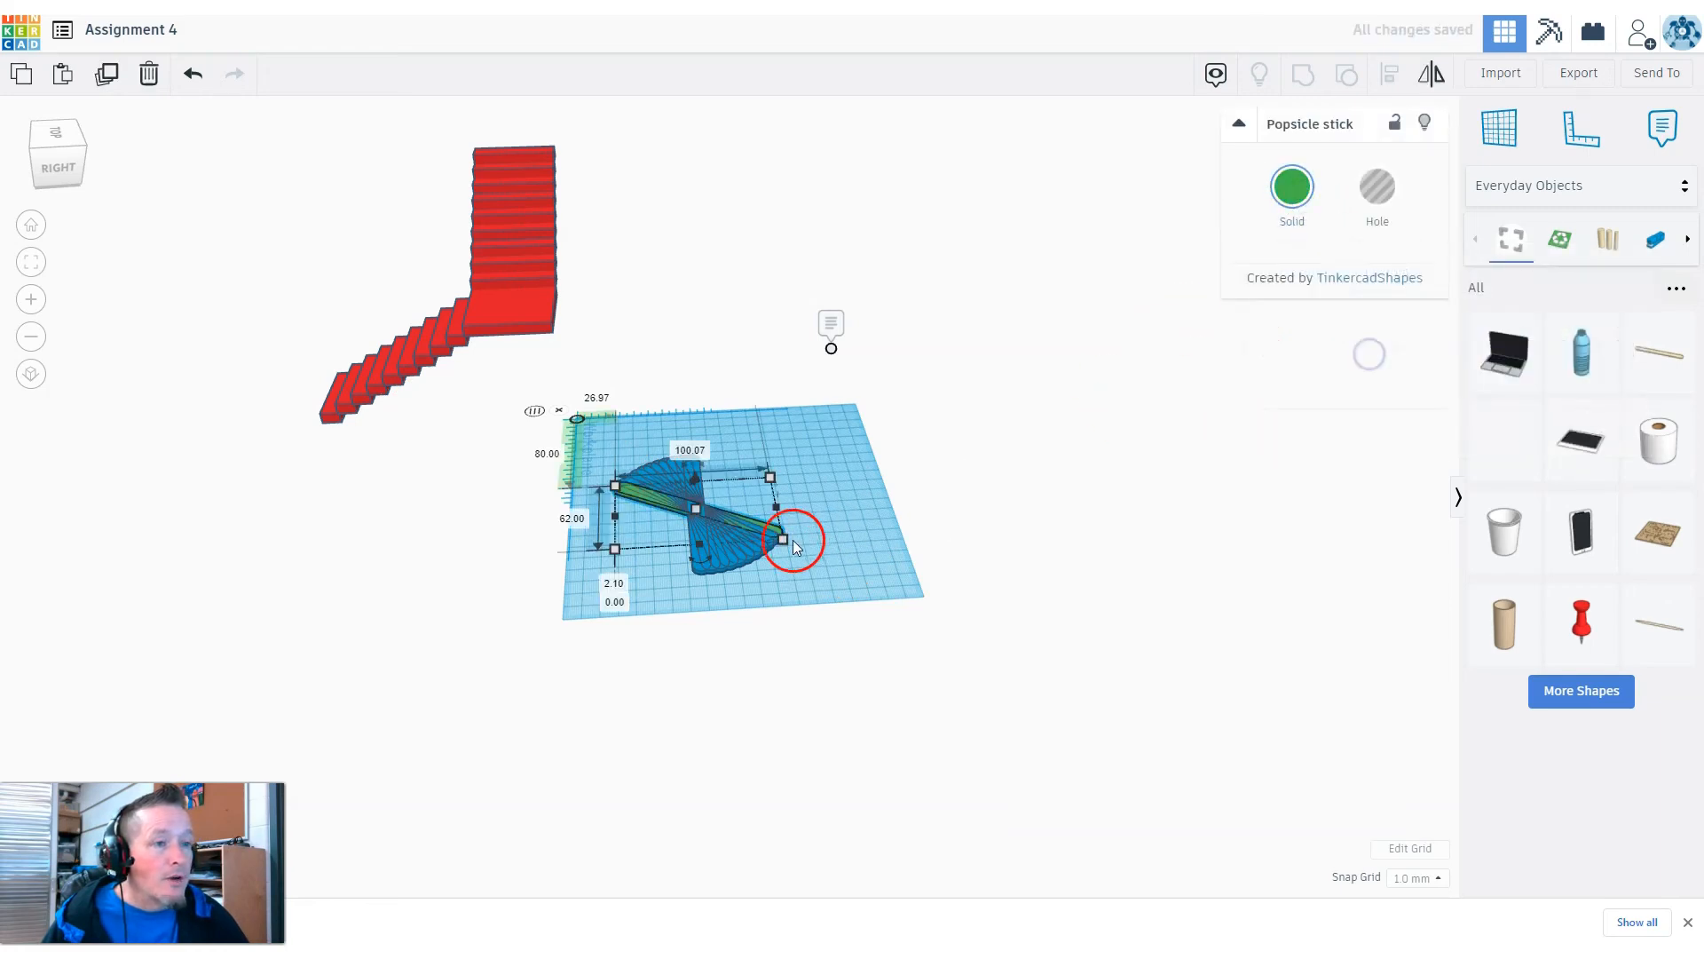
Duplicate the green stick, rotate the copy by -6°, and repeat the duplication to continue the fan in green
{"action": "right_click_drag", "start_coordinate": [943, 603], "coordinate": [691, 636]}
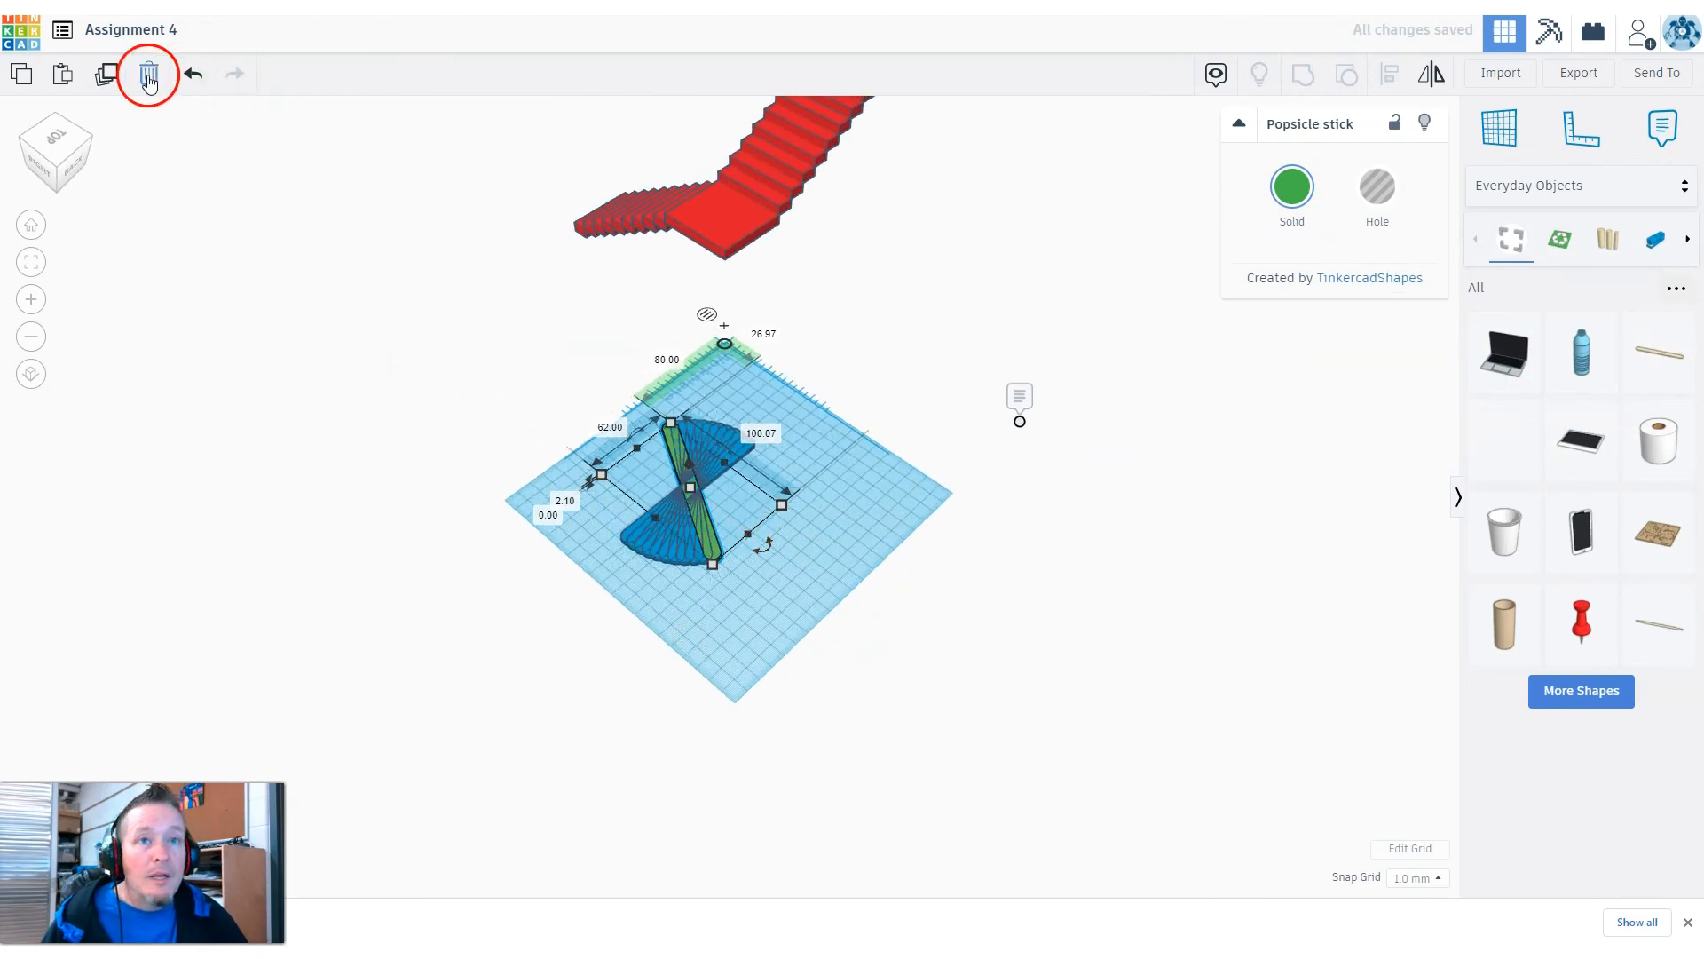
{"action": "left_click", "coordinate": [96, 79]}
{"action": "left_click_drag", "start_coordinate": [759, 555], "coordinate": [769, 554]}
{"action": "left_click_drag", "start_coordinate": [776, 554], "coordinate": [776, 554]}
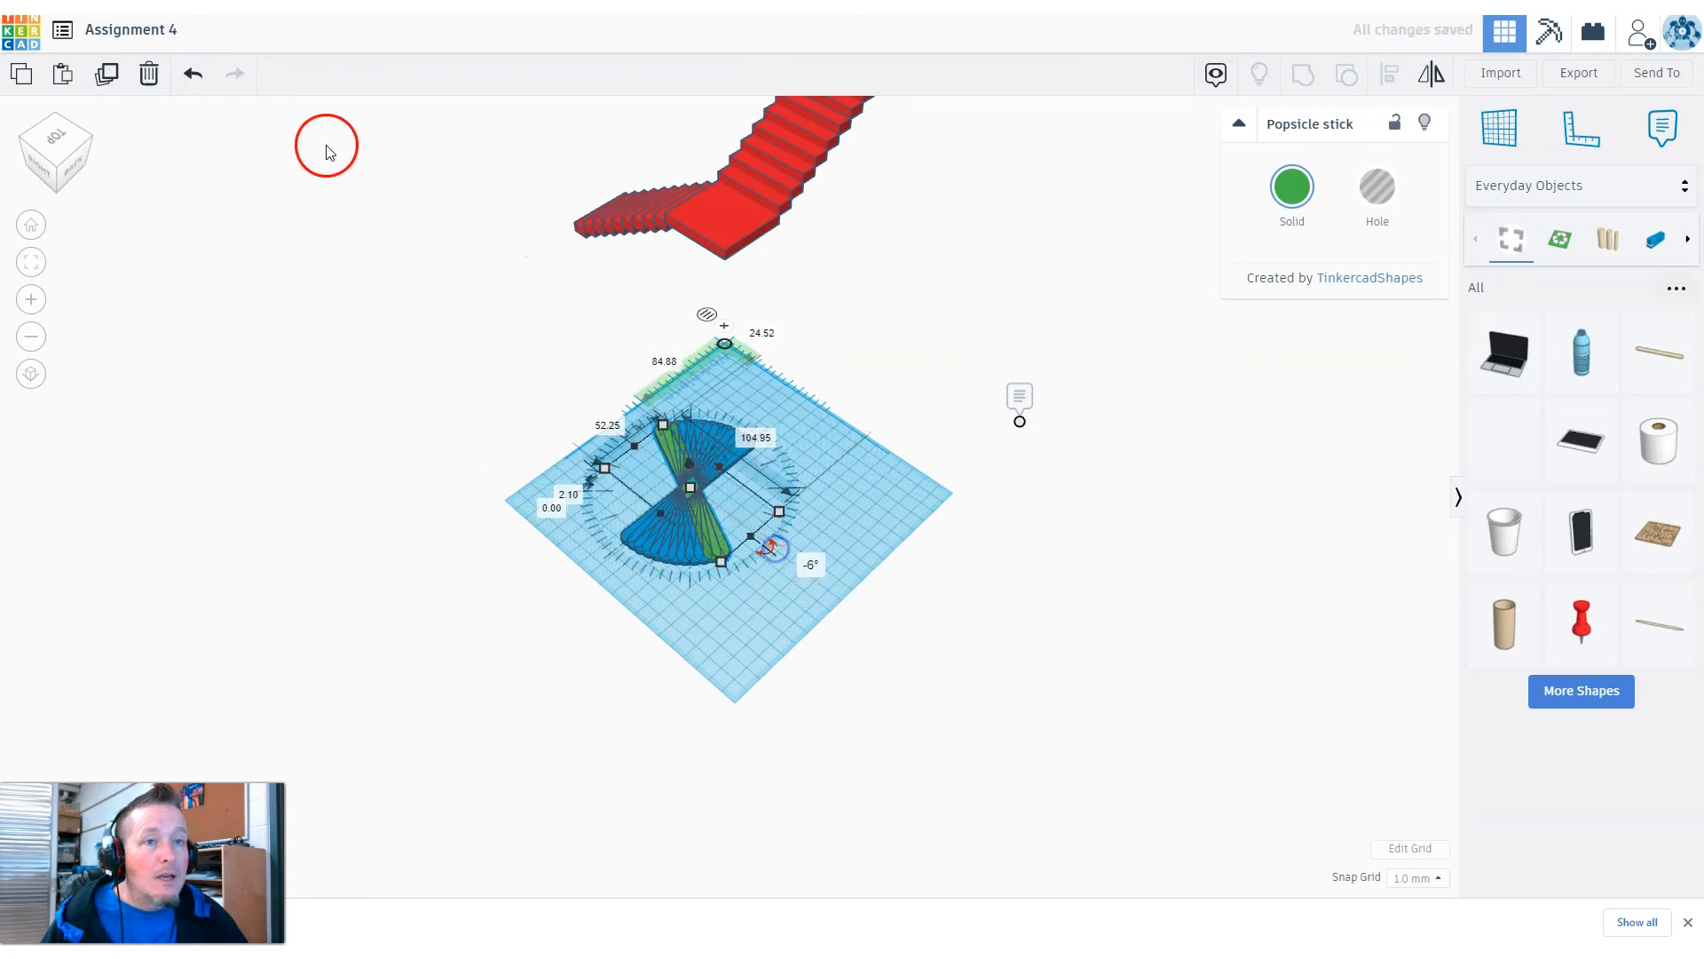
{"action": "left_click", "coordinate": [111, 76]}
{"action": "left_click", "coordinate": [113, 77]}
{"action": "left_click", "coordinate": [113, 77]}
{"action": "left_click", "coordinate": [114, 77]}
{"action": "left_click", "coordinate": [114, 77]}
{"action": "left_click", "coordinate": [114, 77]}
{"action": "left_click", "coordinate": [114, 77]}
{"action": "left_click", "coordinate": [508, 223]}
Change the colour of the last green stick in the fan to light blue
{"action": "right_click_drag", "start_coordinate": [983, 545], "coordinate": [704, 551]}
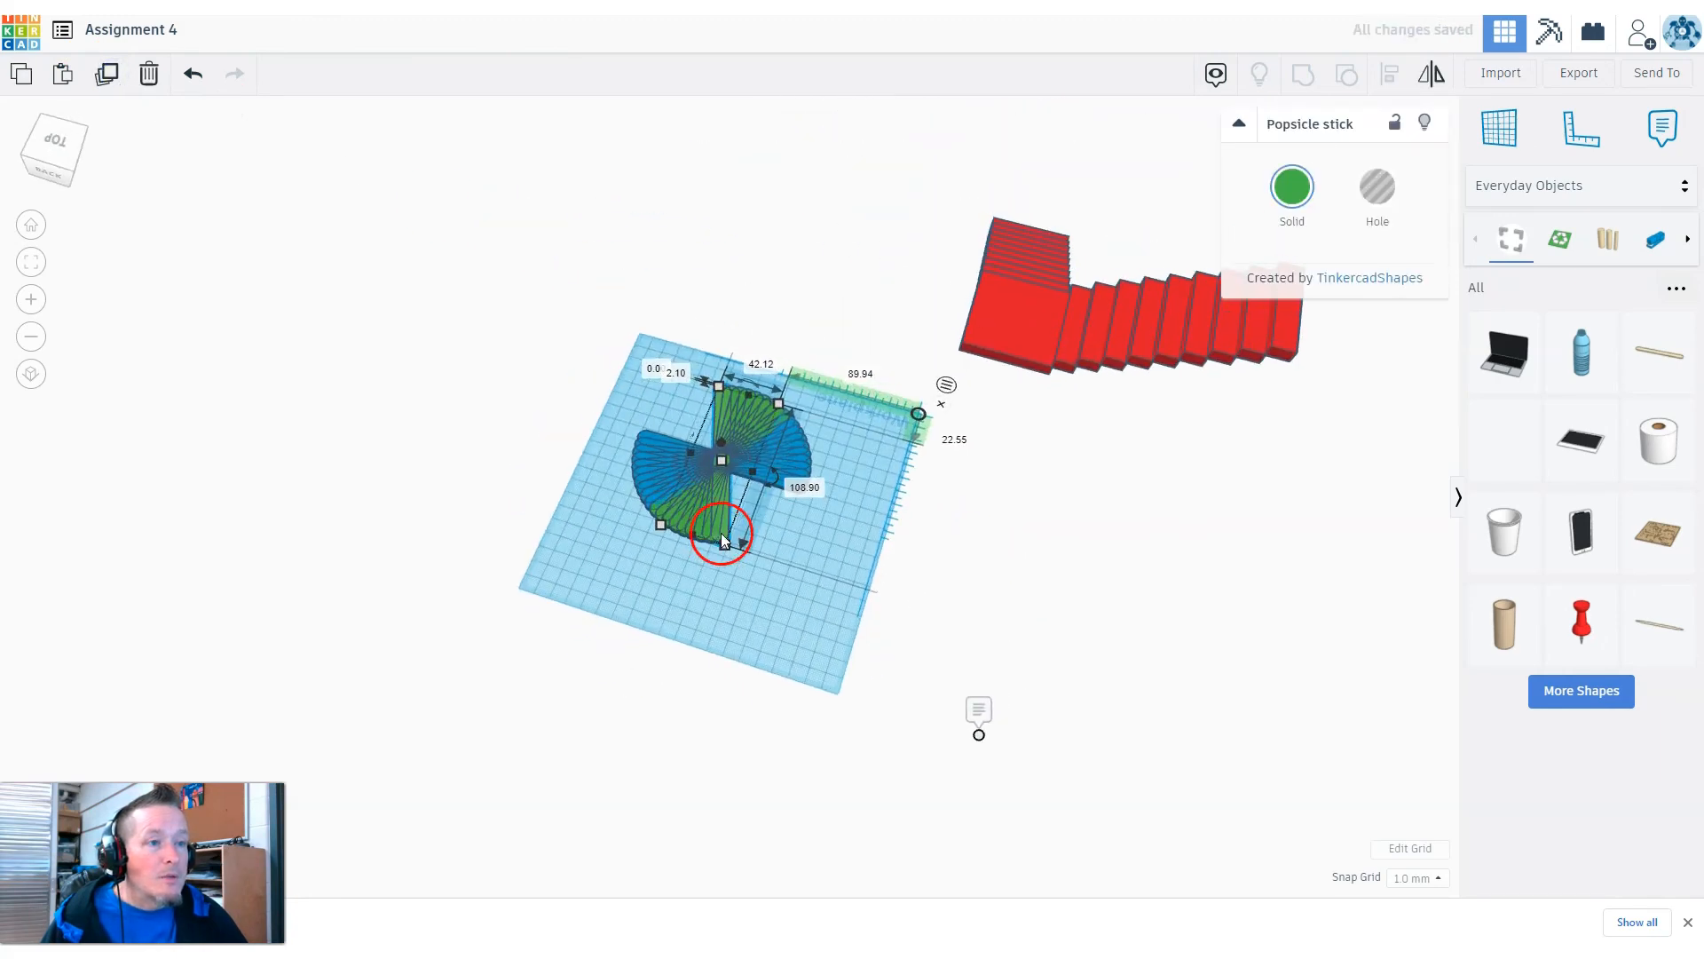
{"action": "left_click", "coordinate": [1276, 168]}
{"action": "left_click", "coordinate": [1407, 343]}
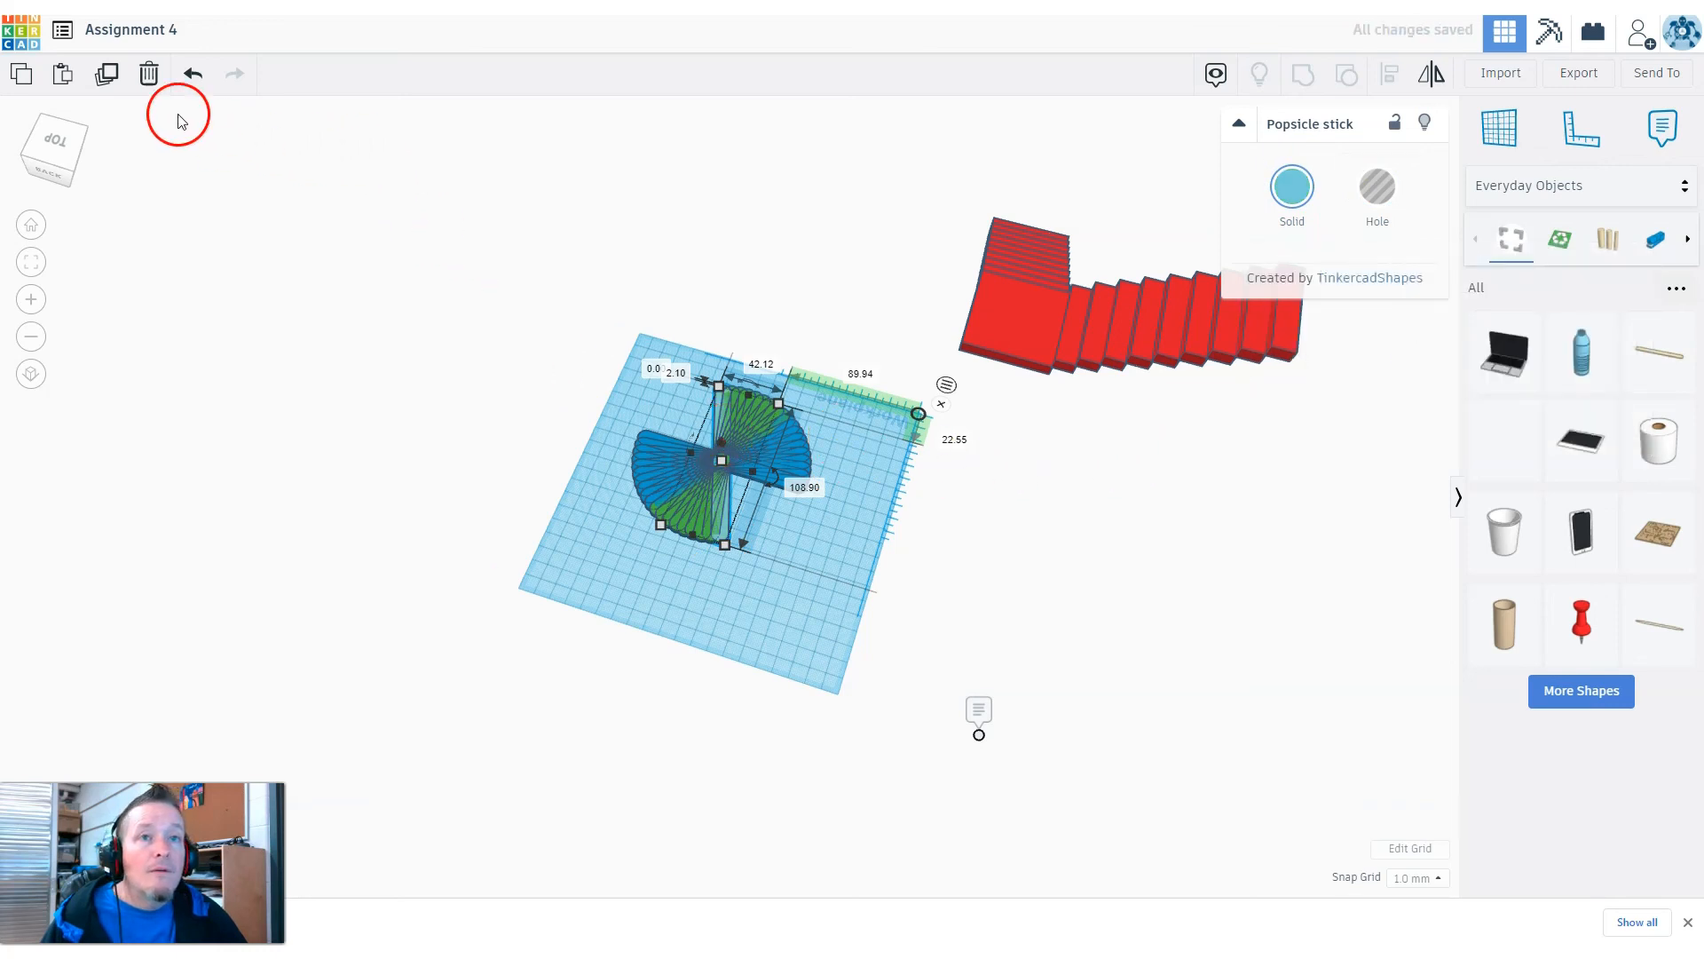
Repeat the rotated duplication of the light blue stick until the Popsicle-stick fan closes into a full circle
{"action": "mouse_move", "coordinate": [785, 541]}
{"action": "right_mouse_down"}
{"action": "mouse_move", "coordinate": [776, 578]}
{"action": "mouse_move", "coordinate": [770, 536]}
{"action": "right_mouse_up"}
{"action": "mouse_move", "coordinate": [779, 493]}
{"action": "left_mouse_down"}
{"action": "mouse_move", "coordinate": [829, 466]}
{"action": "mouse_move", "coordinate": [780, 499]}
{"action": "mouse_move", "coordinate": [806, 494]}
{"action": "left_mouse_up"}
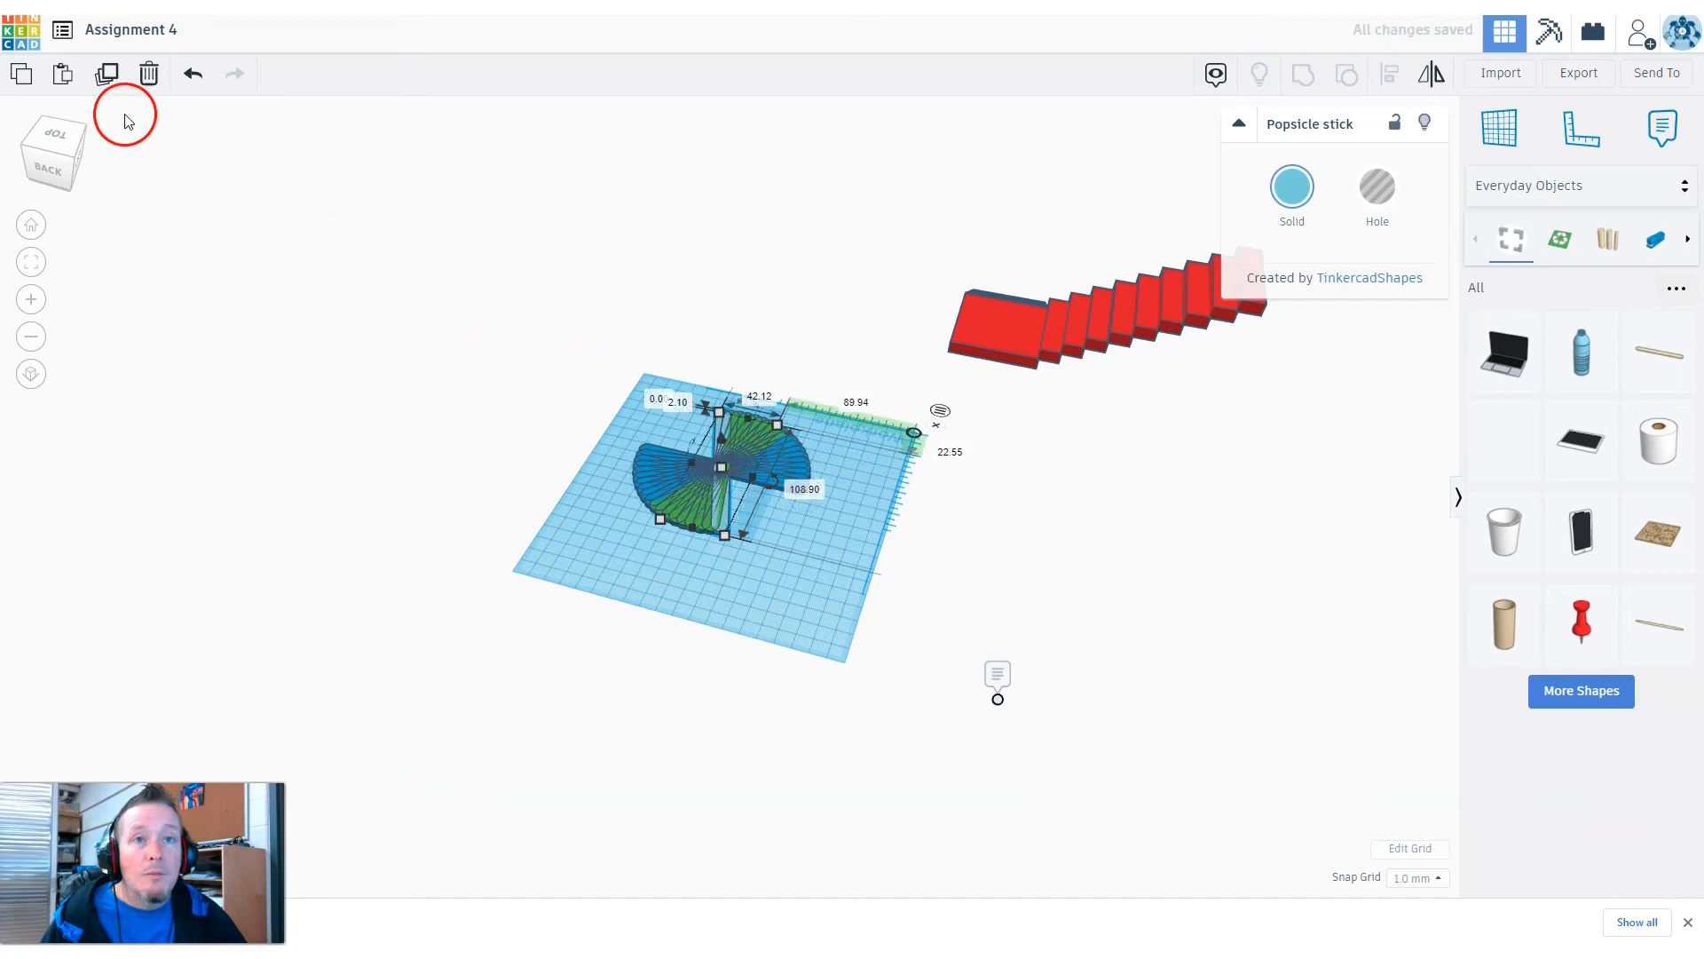
{"action": "left_click", "coordinate": [107, 72]}
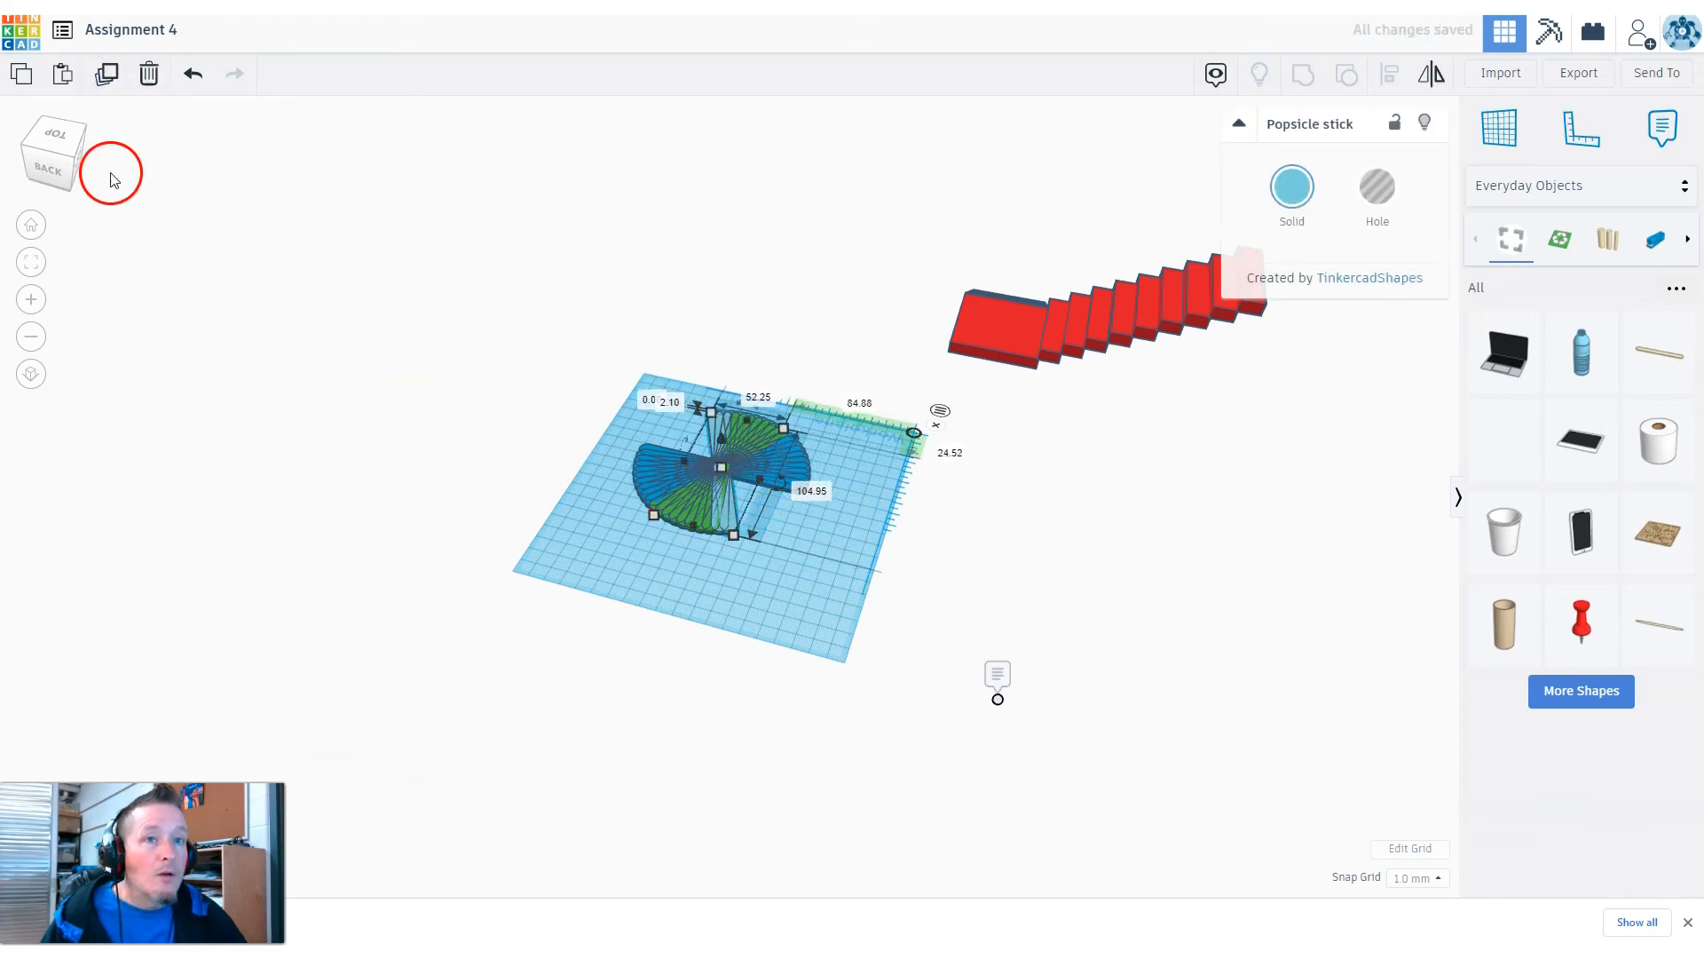
{"action": "left_click", "coordinate": [97, 80]}
{"action": "left_click", "coordinate": [98, 80]}
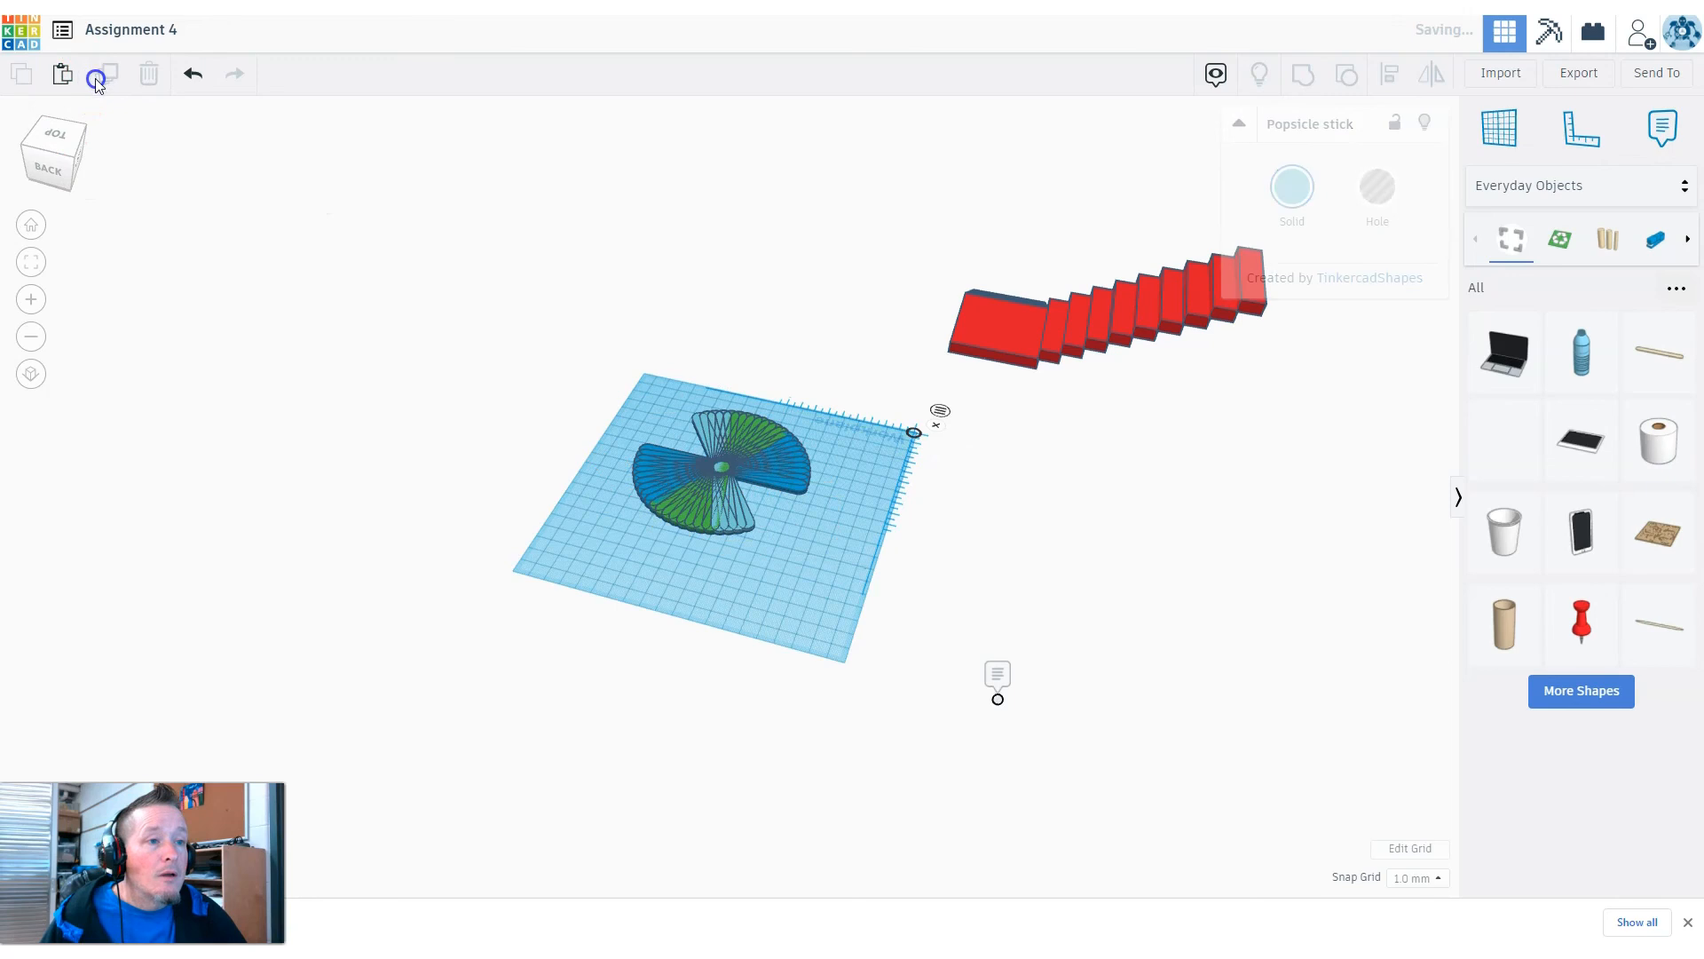
{"action": "left_click", "coordinate": [98, 80]}
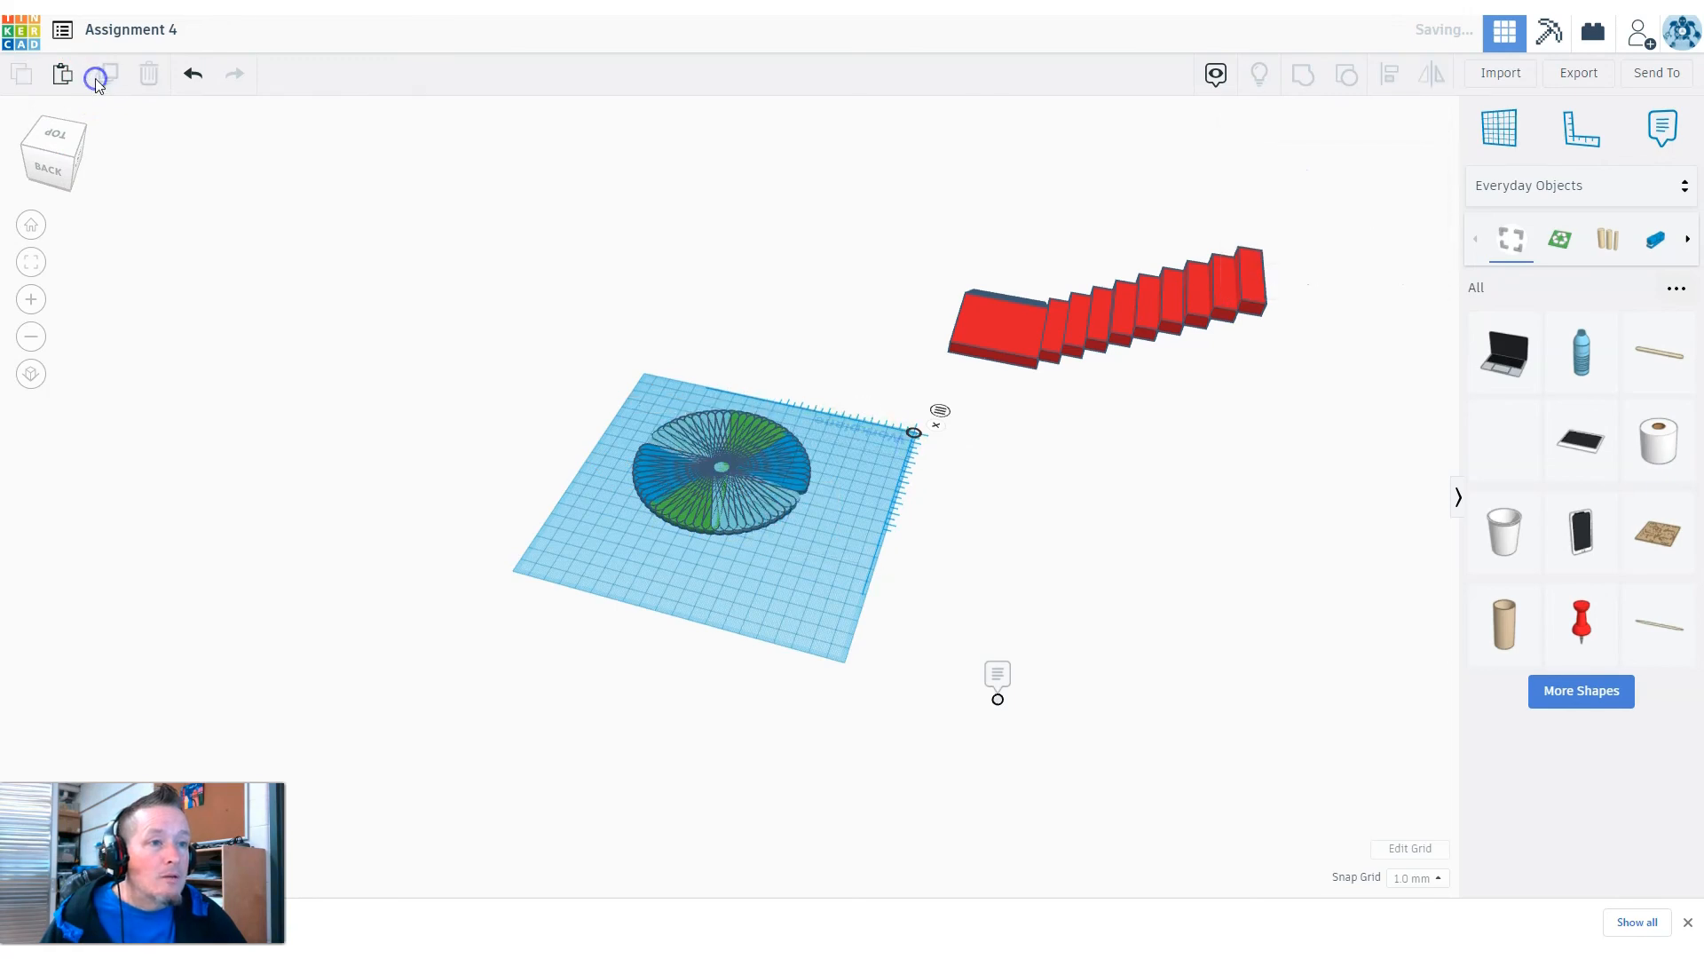
Select all the Popsicle sticks in the circular fan and group them into one shape
{"action": "right_click_drag", "start_coordinate": [286, 450], "coordinate": [884, 660]}
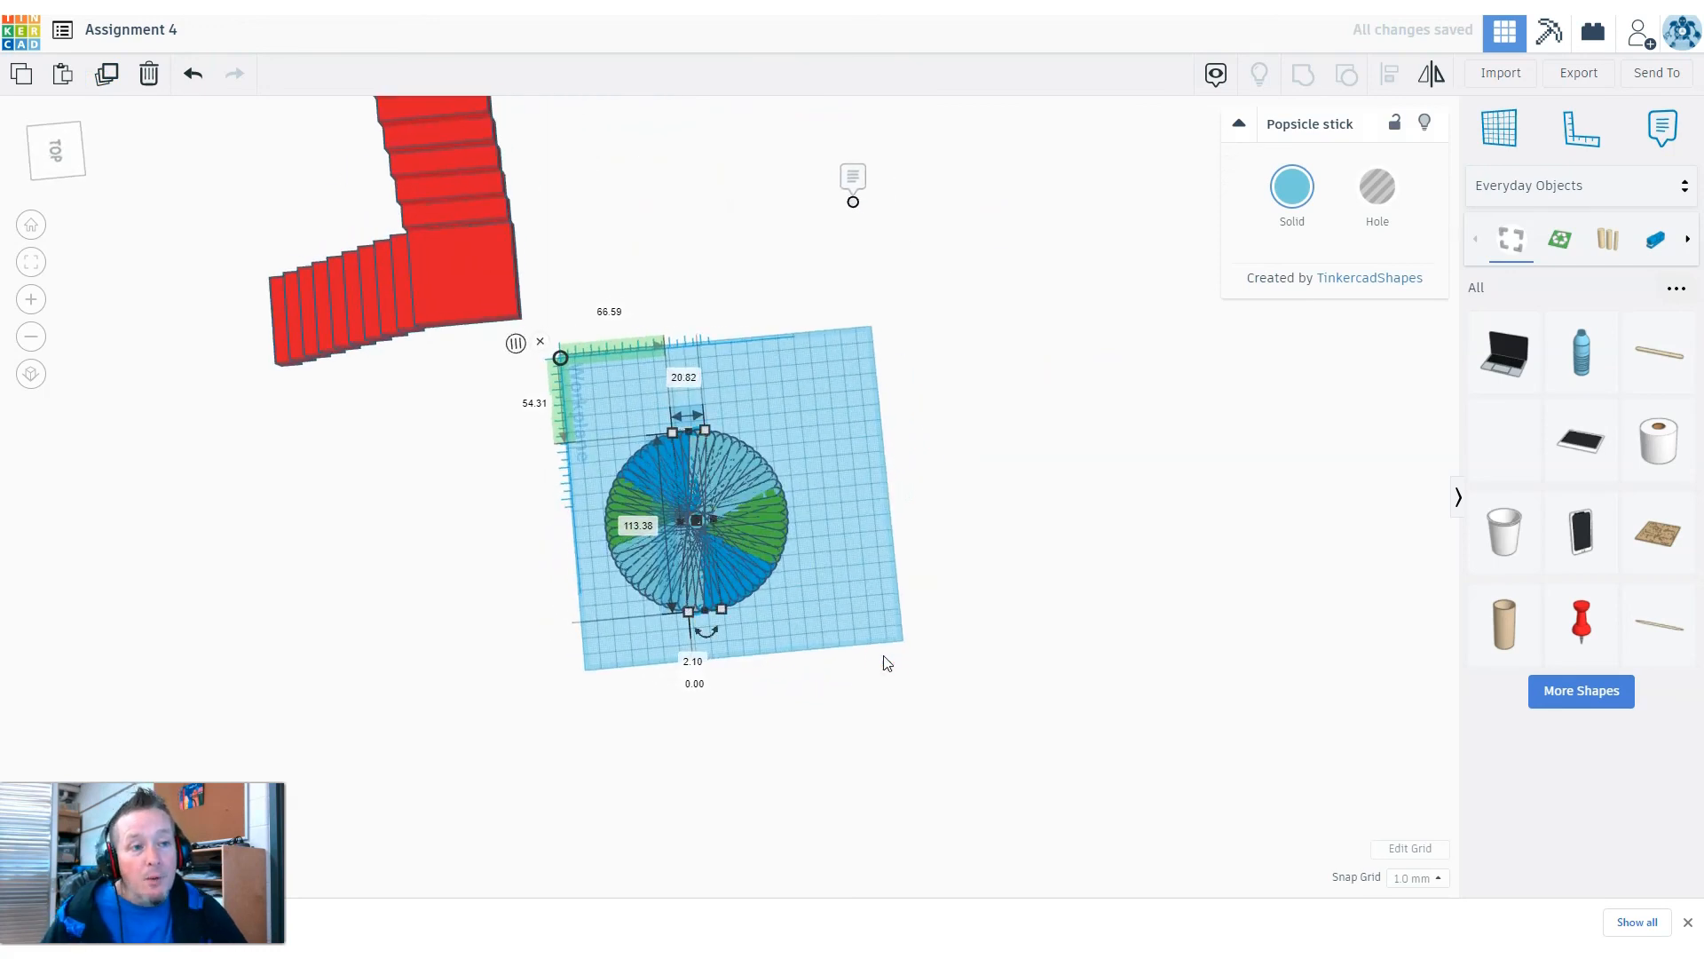
{"action": "right_click_drag", "start_coordinate": [886, 588], "coordinate": [704, 575]}
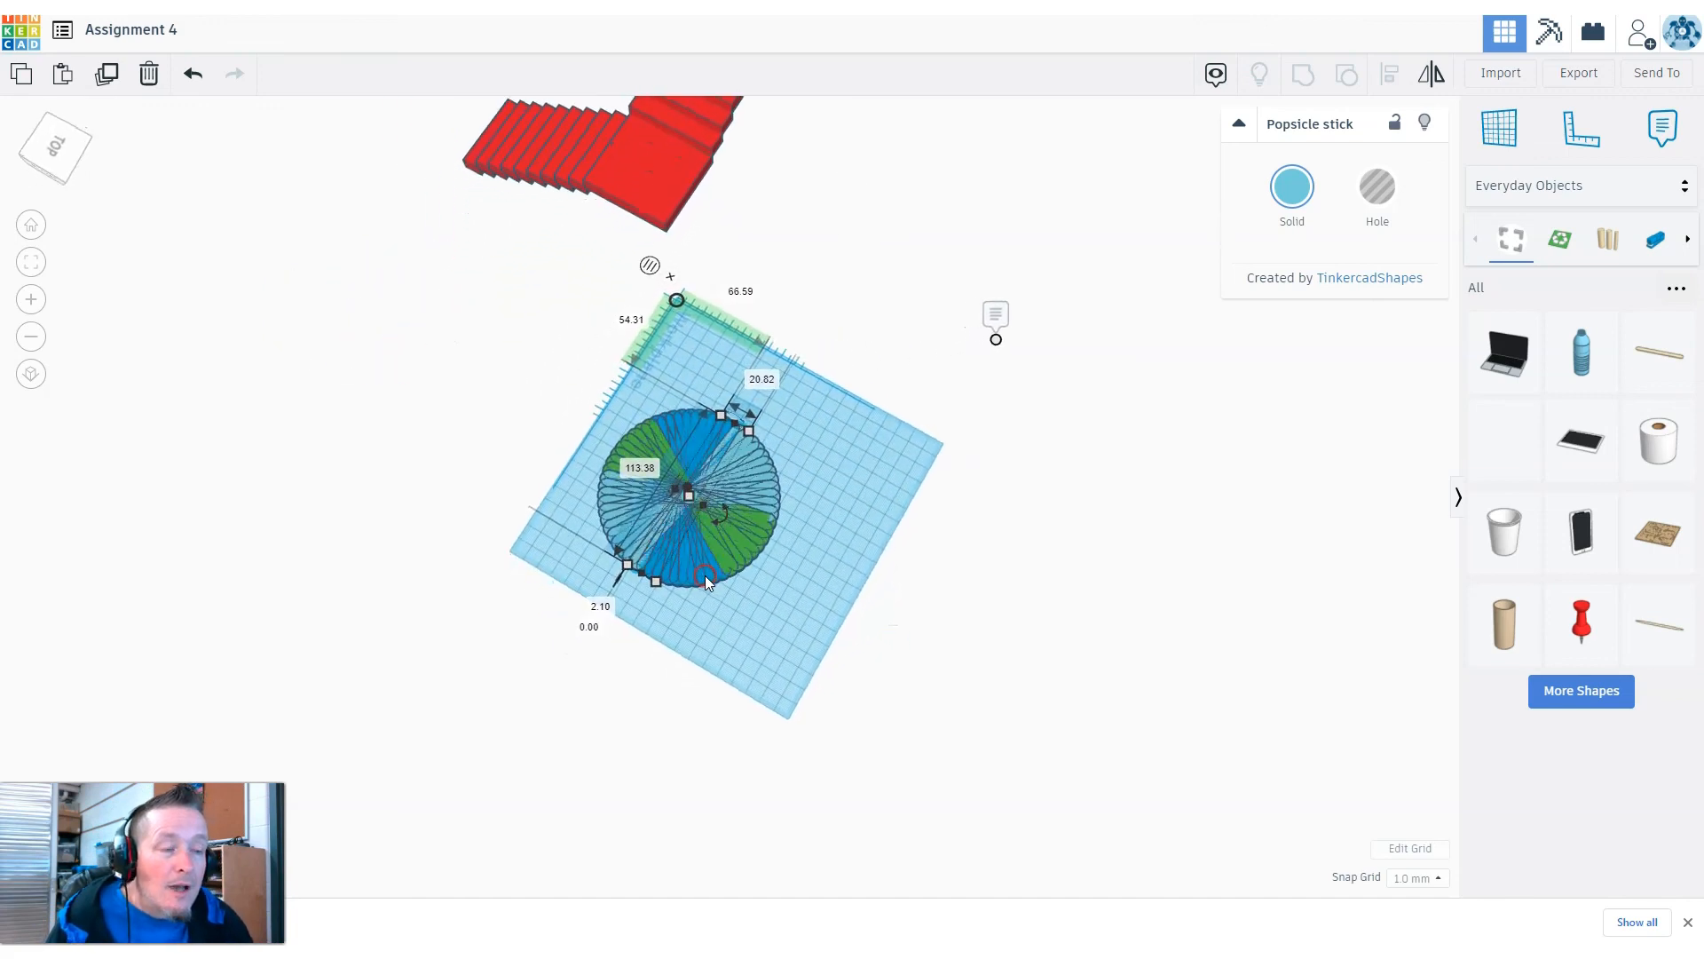
{"action": "left_click_drag", "start_coordinate": [434, 410], "coordinate": [1058, 655]}
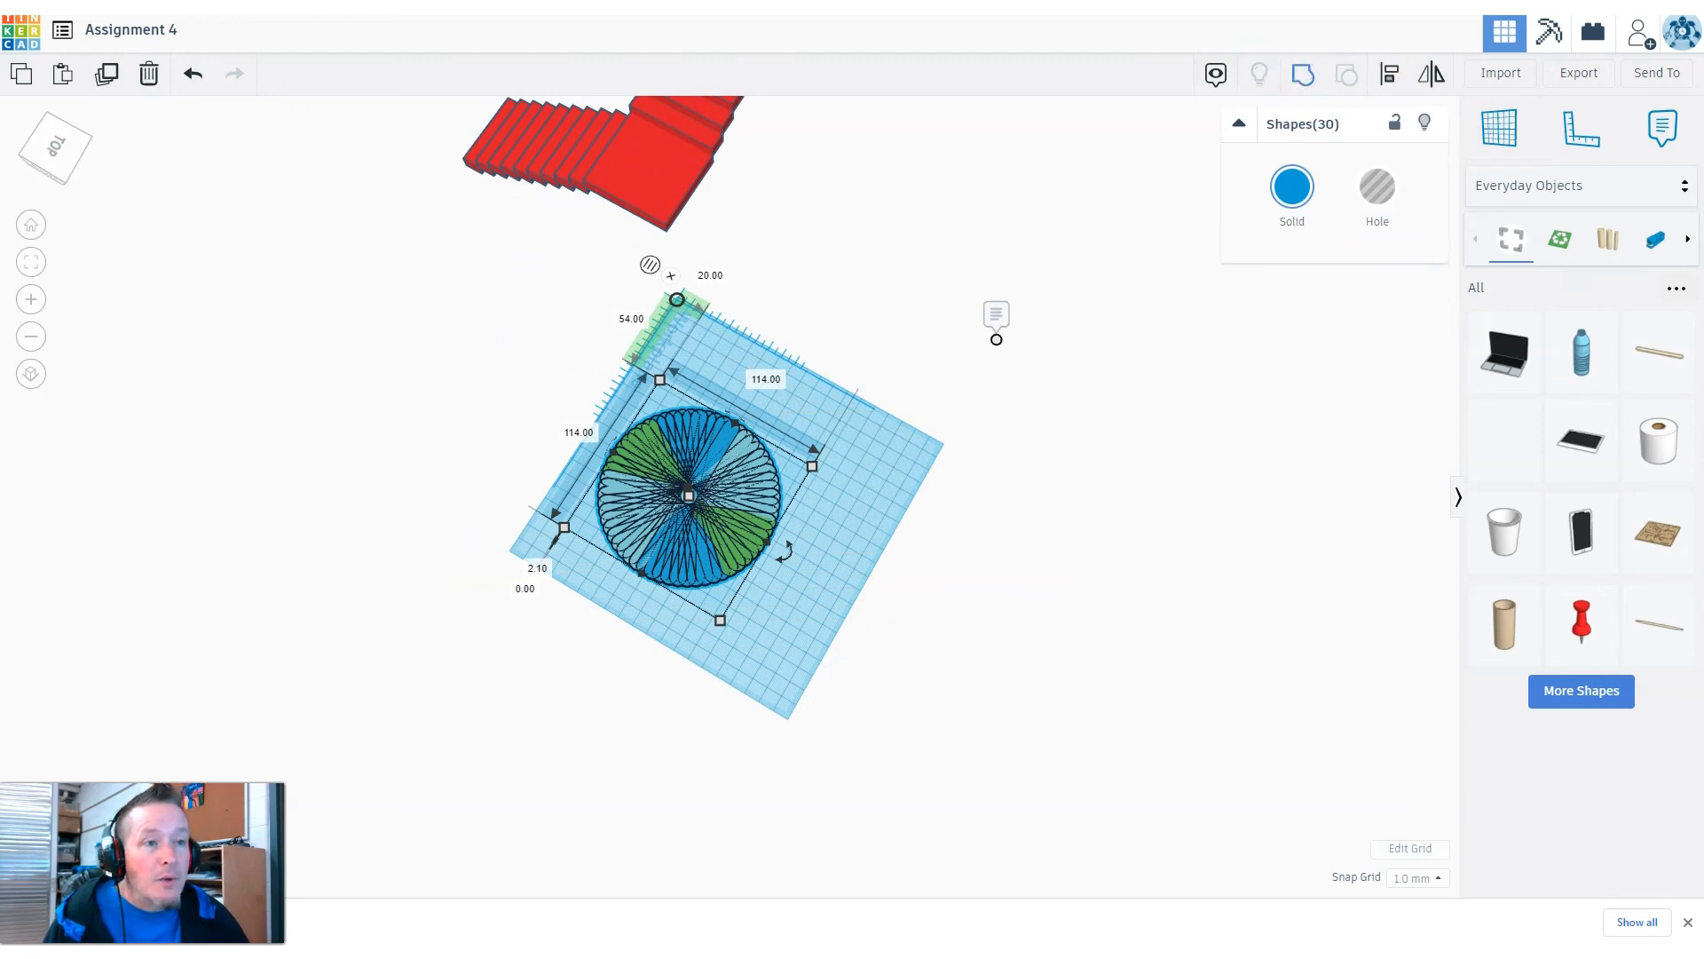
{"action": "left_click", "coordinate": [770, 917]}
{"action": "key", "text": "ctrl+g"}
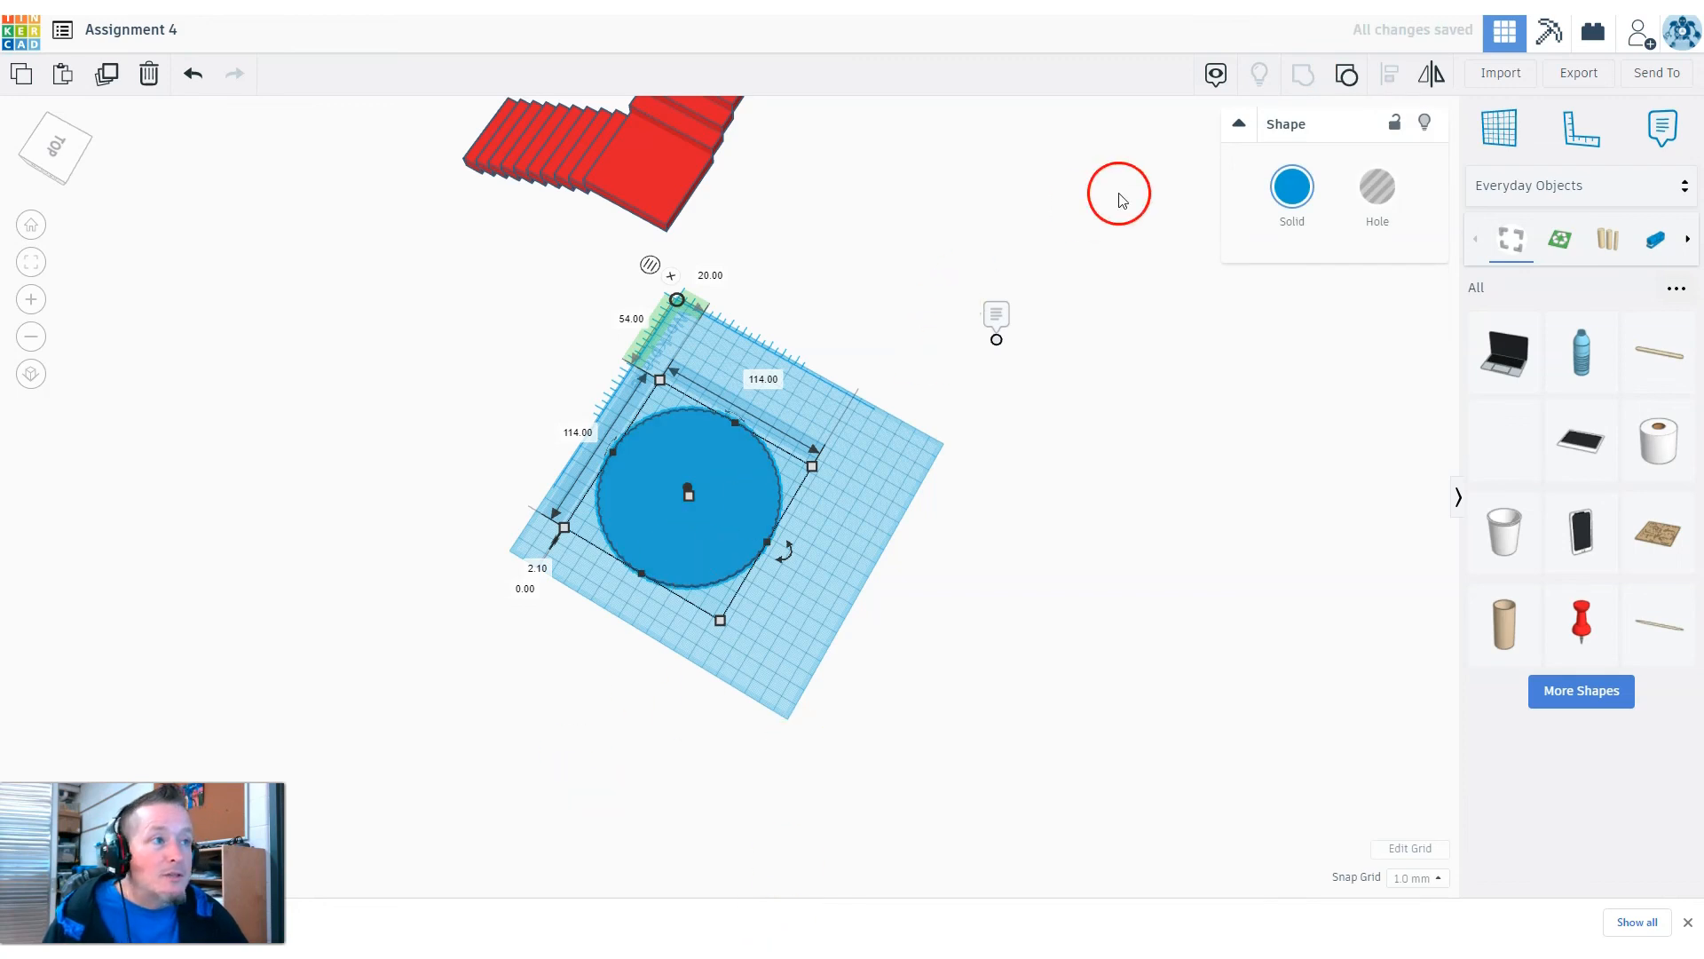
Turn on Multicolor for the grouped fan to restore its individual stick colours, then deselect it
{"action": "left_click", "coordinate": [1299, 183]}
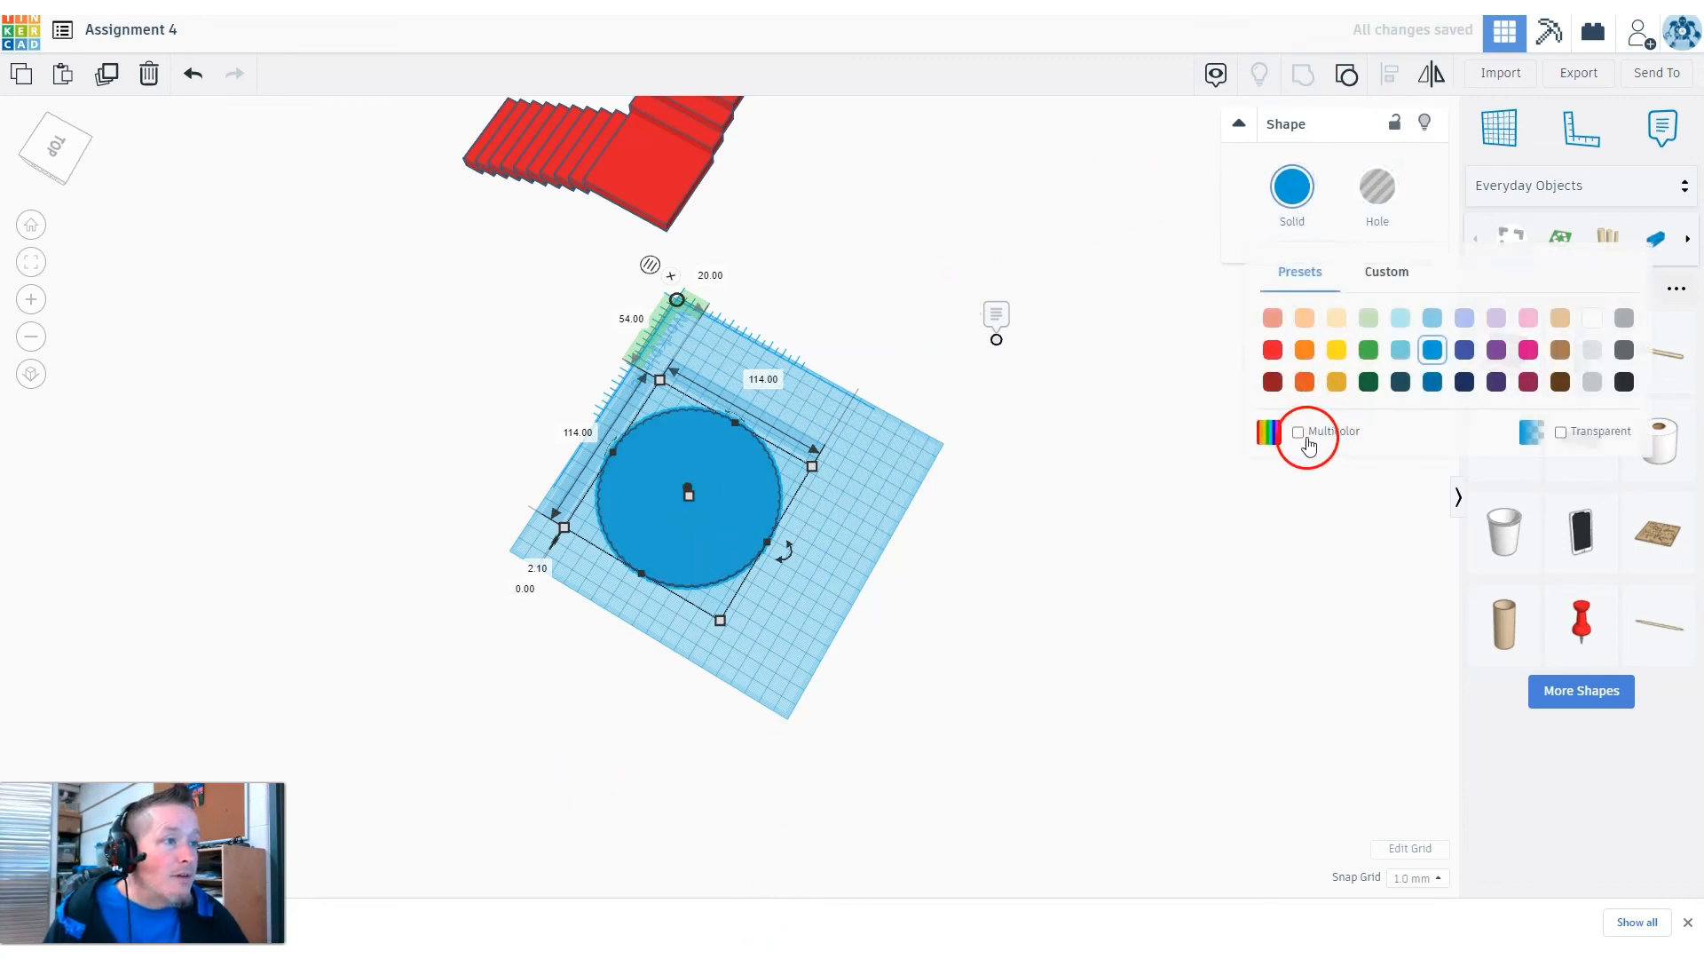
{"action": "left_click", "coordinate": [1301, 432]}
{"action": "left_click", "coordinate": [1038, 697]}
Move the red staircase towards the workplane beside the fan disc, and shift the note clear of the staircase
{"action": "right_click_drag", "start_coordinate": [677, 829], "coordinate": [913, 655]}
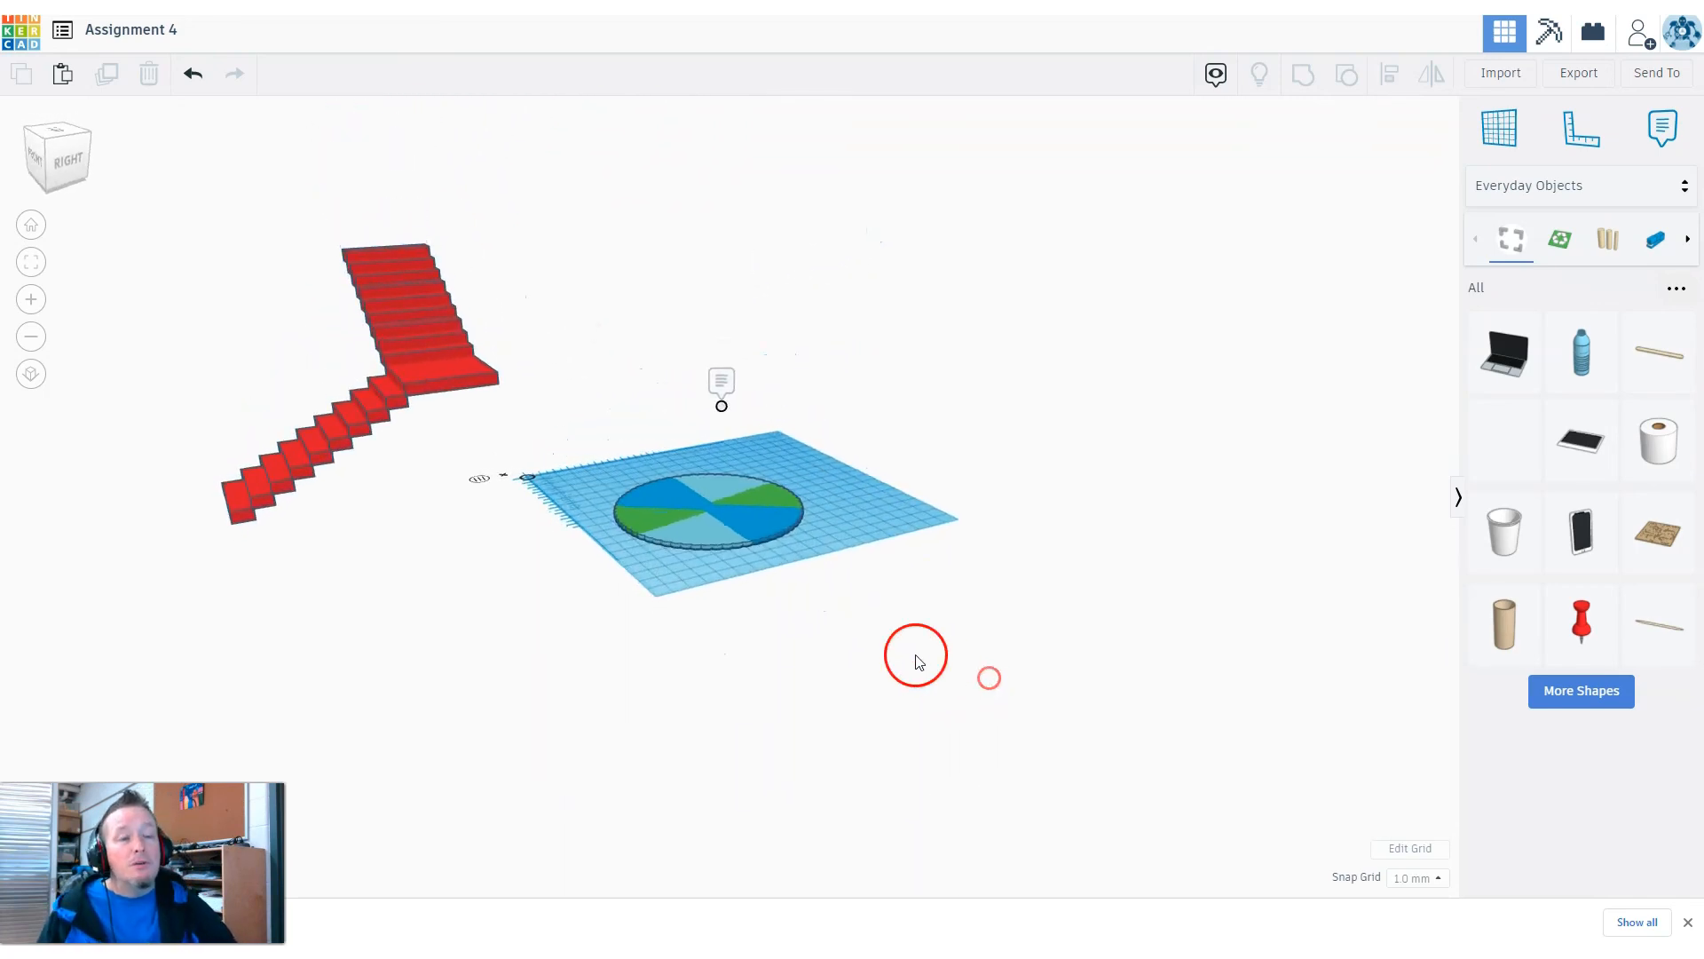
{"action": "left_click_drag", "start_coordinate": [449, 365], "coordinate": [710, 359]}
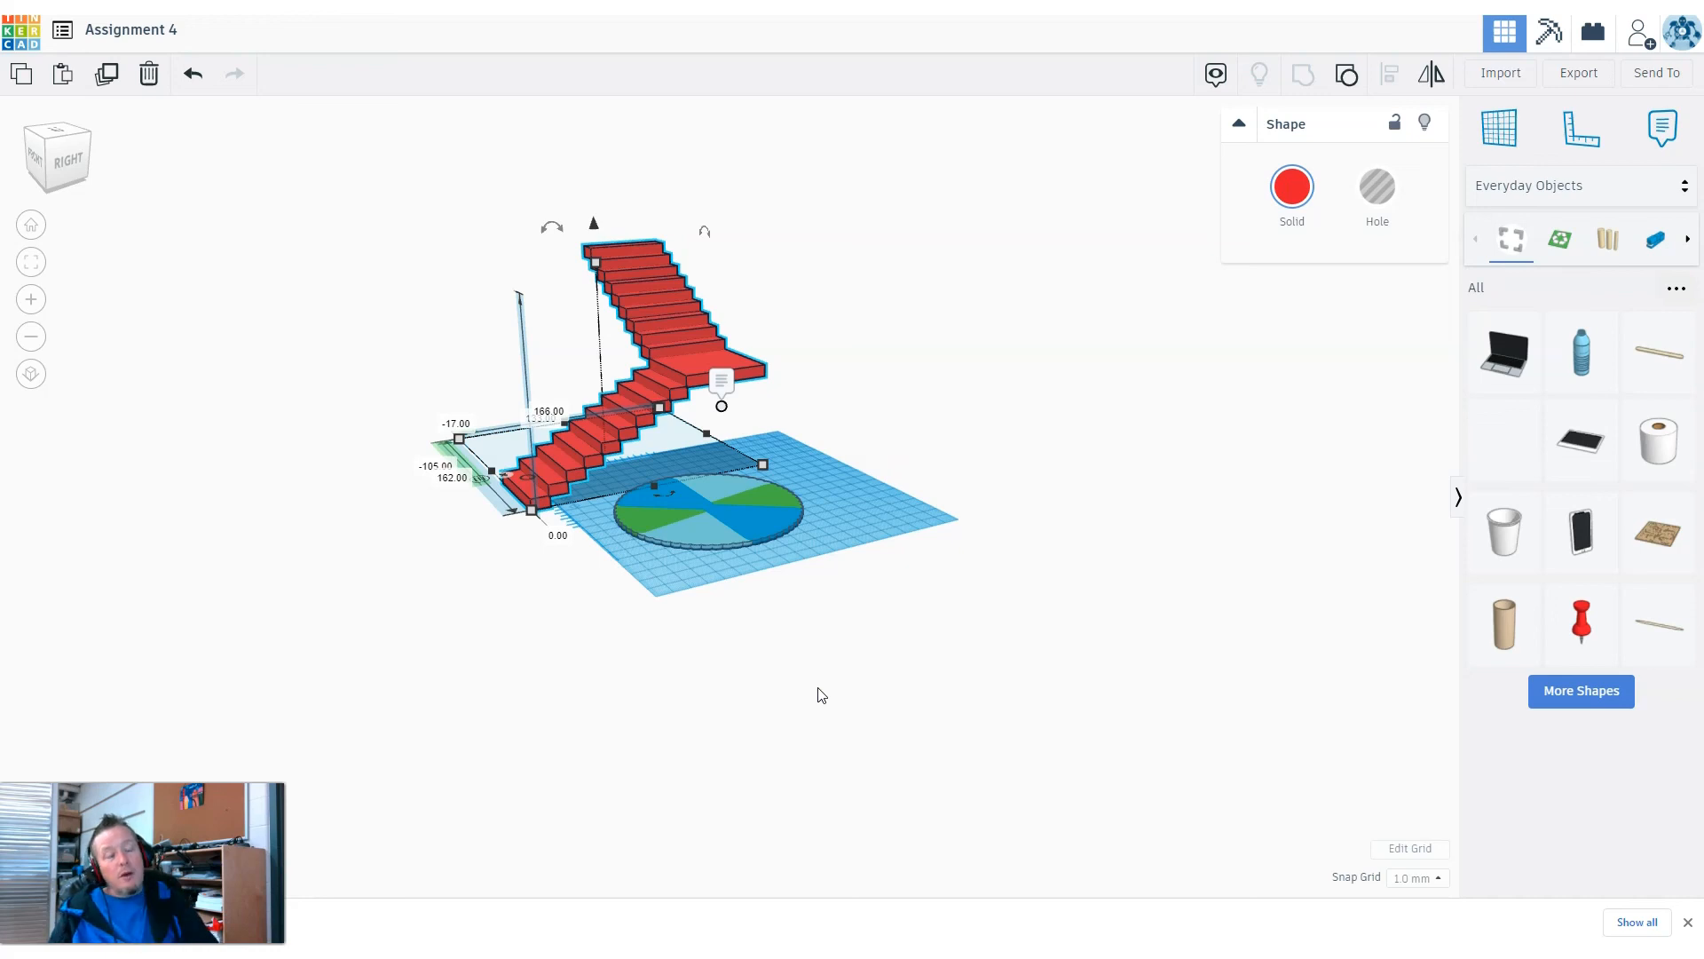
{"action": "left_click_drag", "start_coordinate": [724, 381], "coordinate": [888, 392]}
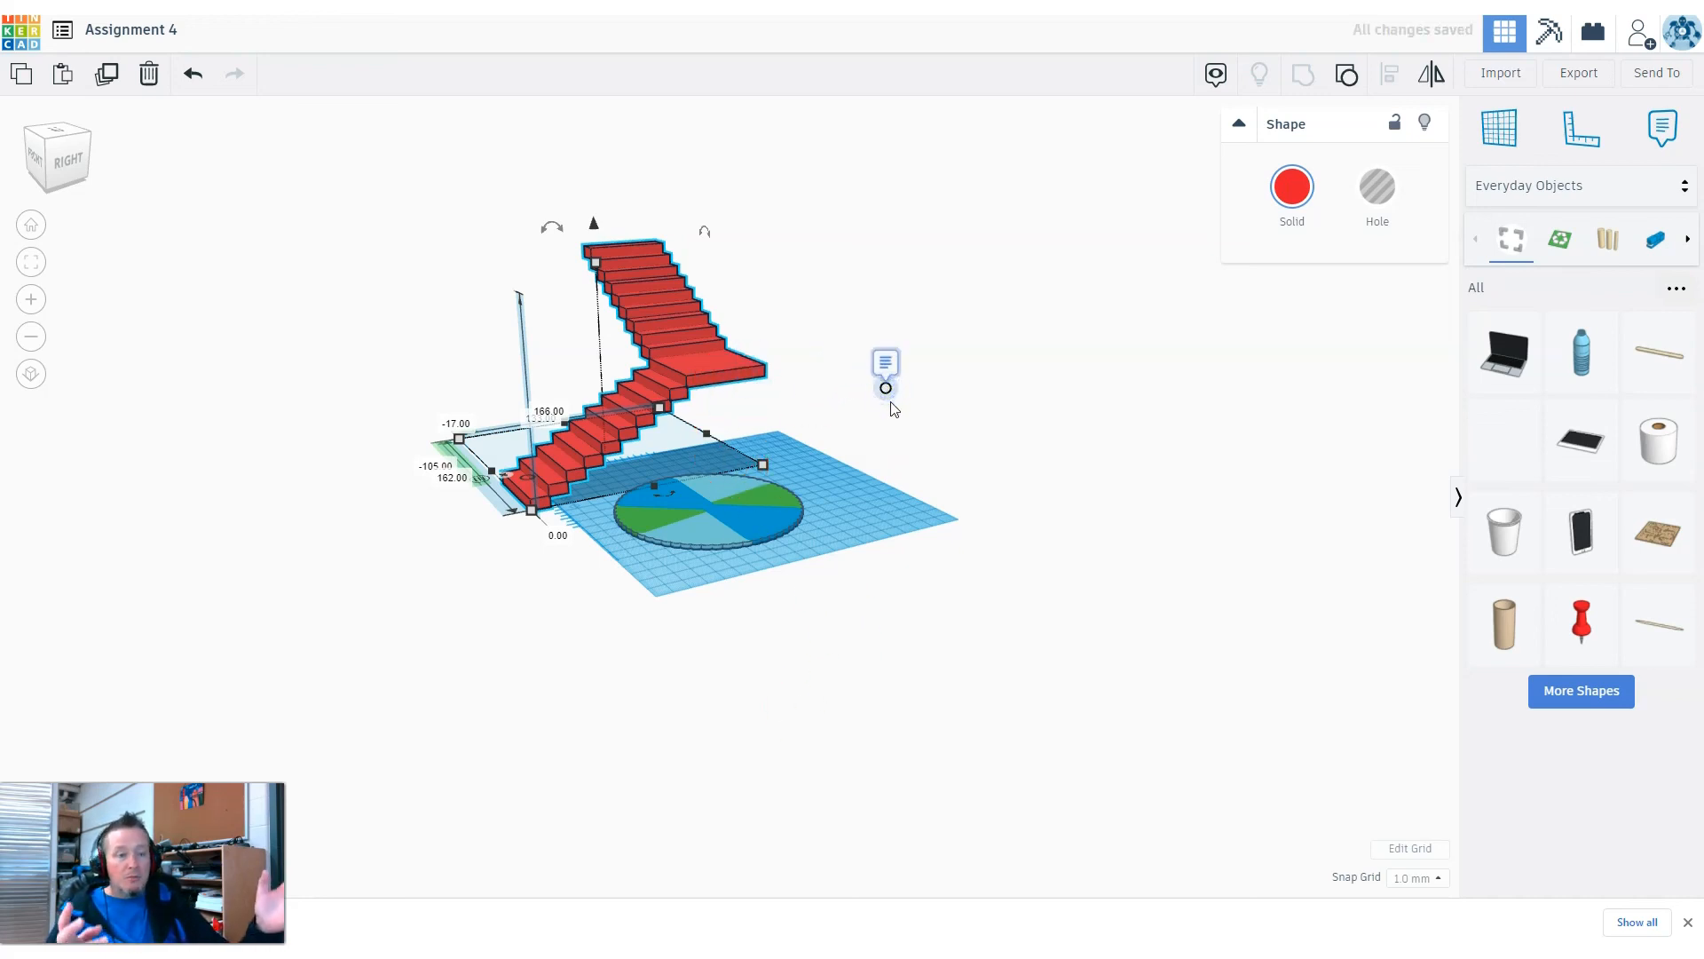